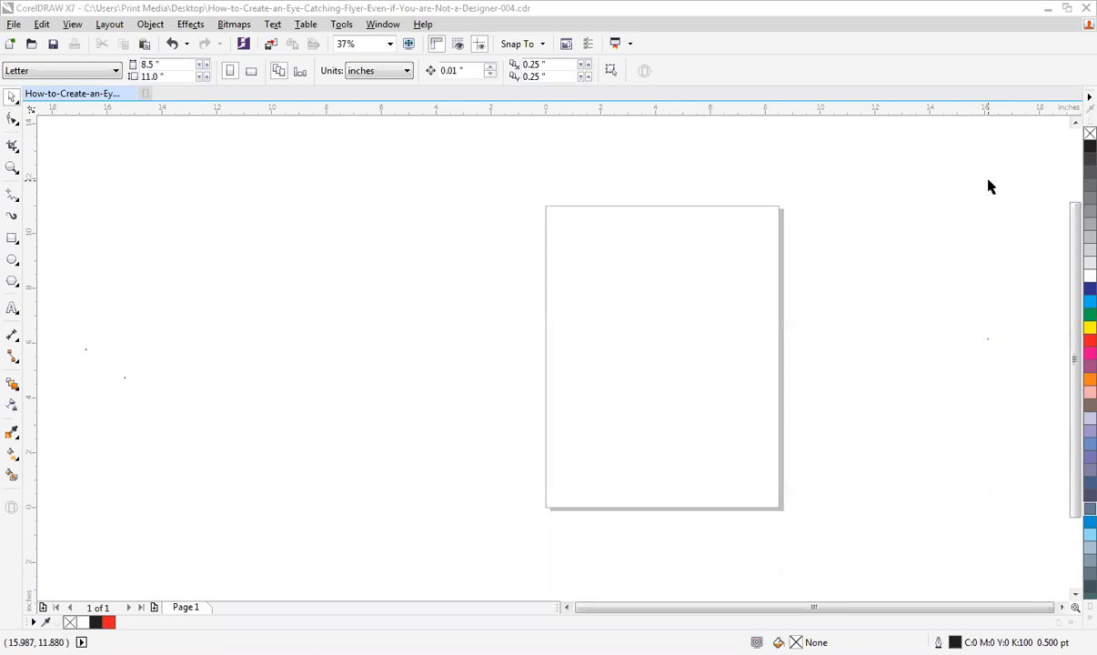
# - Draw a rectangle on the page, 3.5 inches wide and 2.1 inches high, centred on the page
pyautogui.click(12, 237)
pyautogui.moveTo(576, 261); pyautogui.dragTo(738, 348)
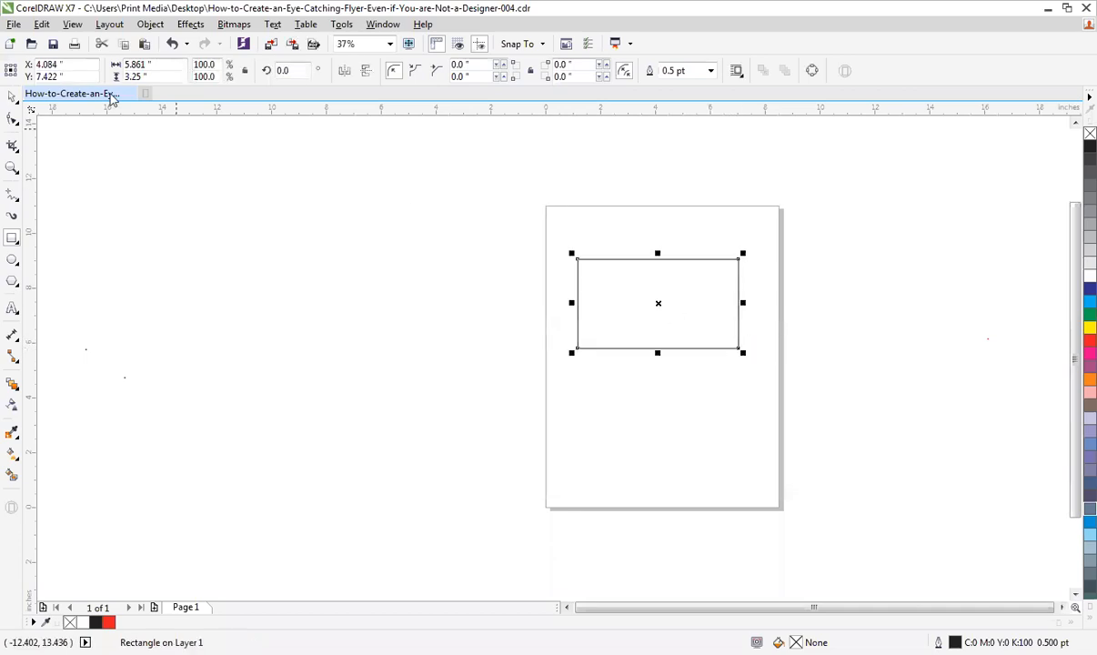
pyautogui.doubleClick(136, 64)
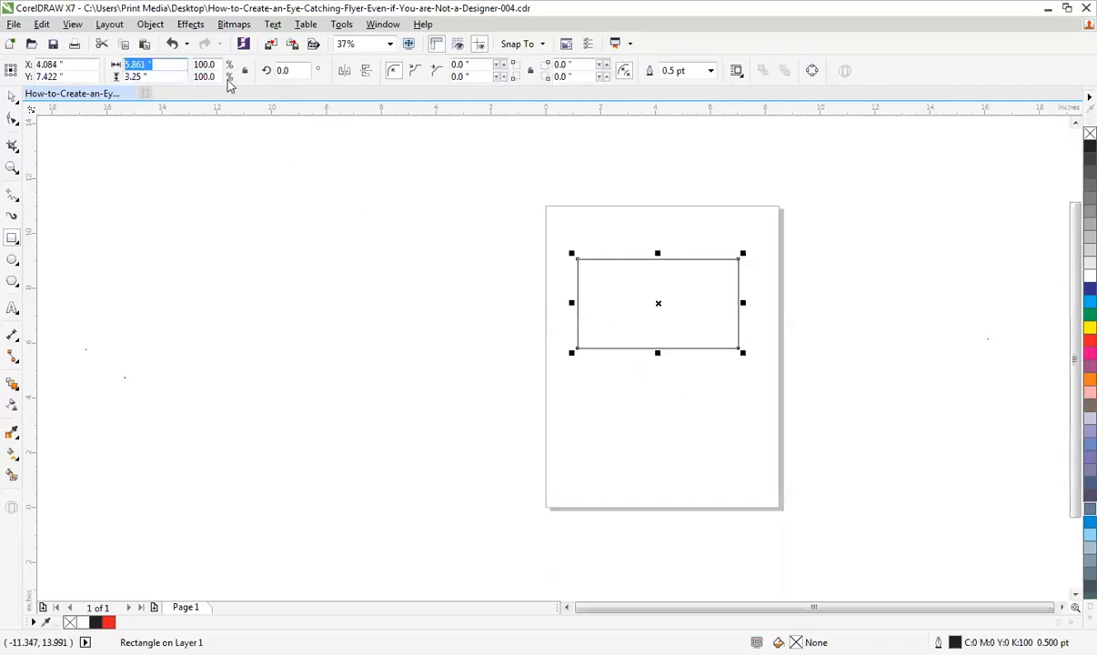
pyautogui.write('3.5')
pyautogui.press('Tab')
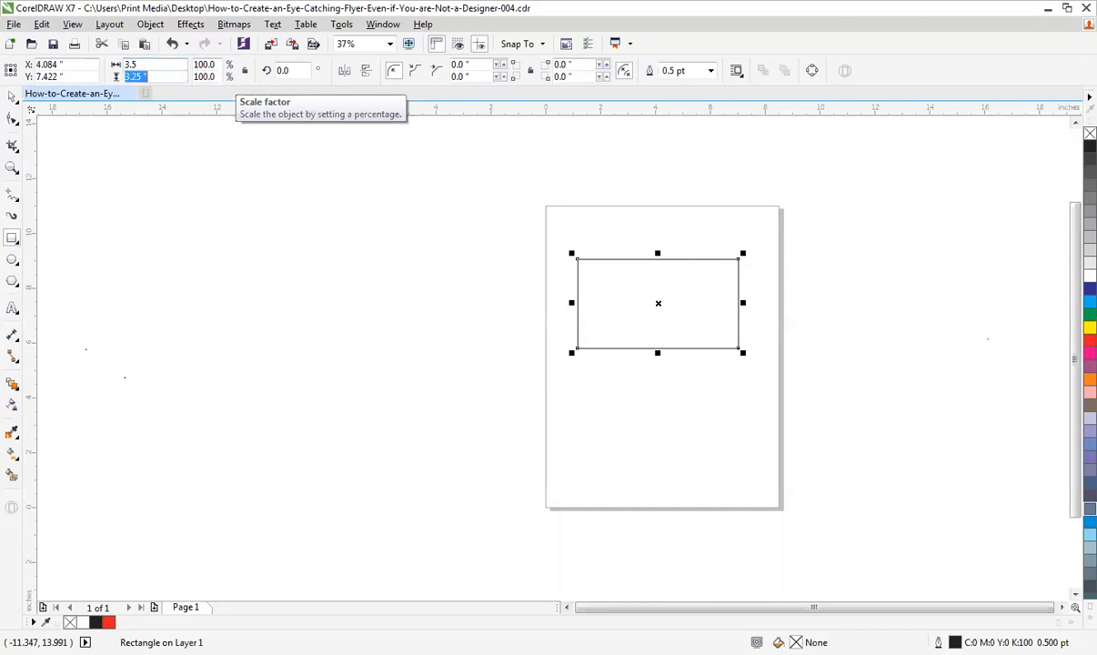
pyautogui.write('2.1')
pyautogui.press('Return')
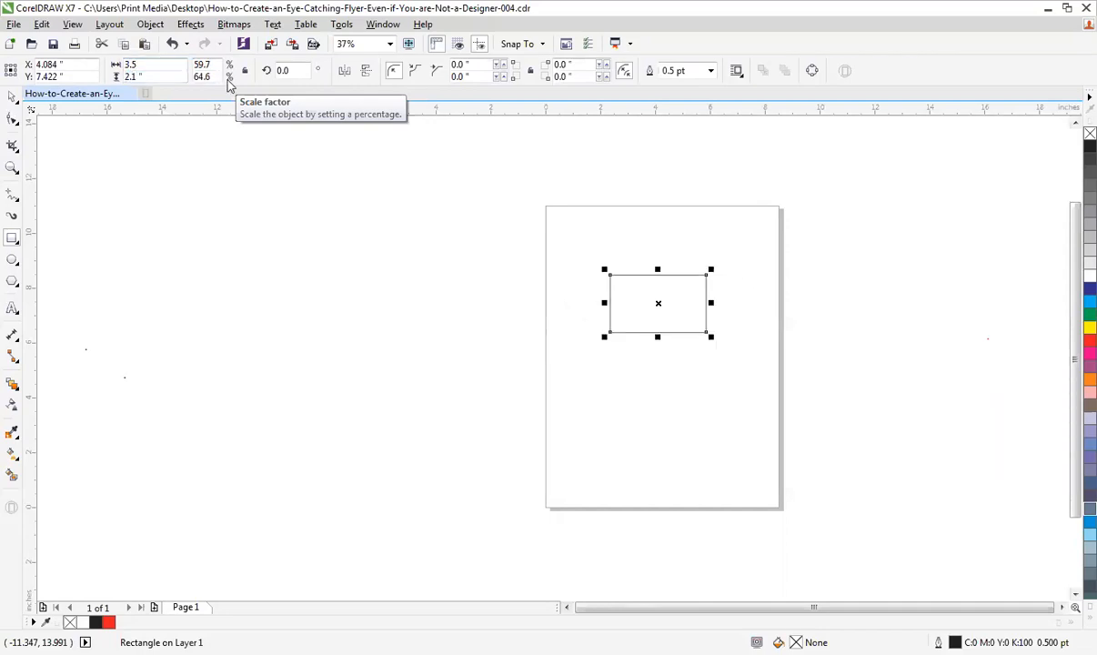
pyautogui.hotkey('shift', 'F2')
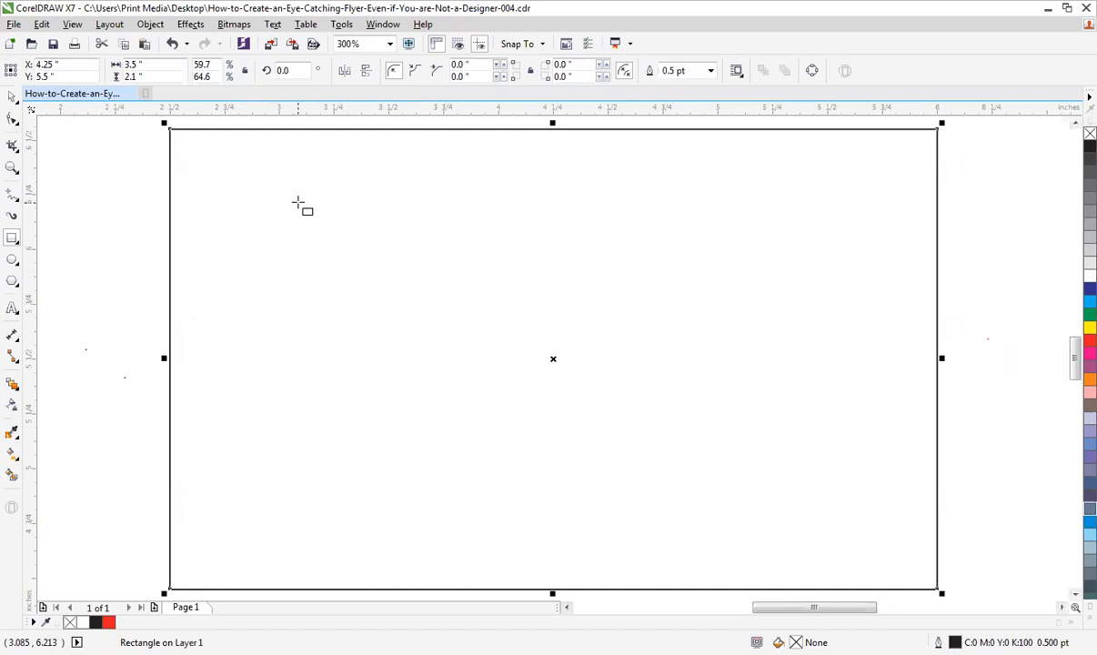
# - Delete the 3.5 by 2.1 inch rectangle from the page
pyautogui.press('F3')
pyautogui.press('F3')
pyautogui.scroll(-2, 297, 202)
pyautogui.scroll(2, 297, 202)
pyautogui.scroll(-2, 297, 202)
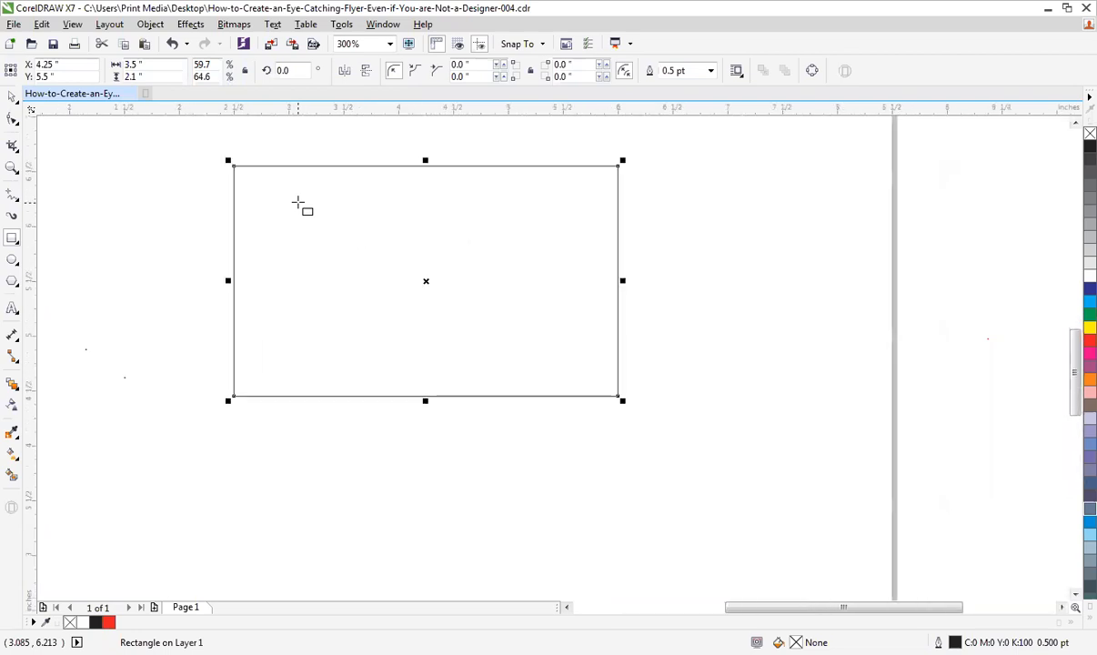
pyautogui.press('Delete')
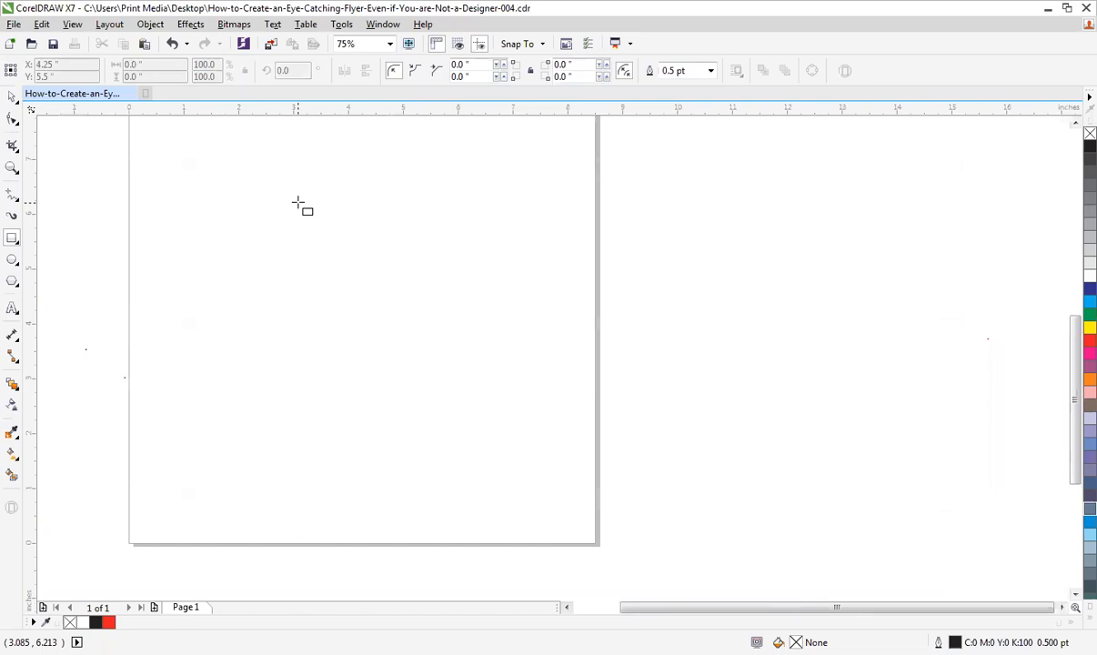
# - Draw a rectangle 7 inches wide and 5 inches high, centred on the page
pyautogui.moveTo(194, 190); pyautogui.dragTo(531, 417)
pyautogui.moveTo(158, 66); pyautogui.dragTo(45, 58)
pyautogui.press('Tab')
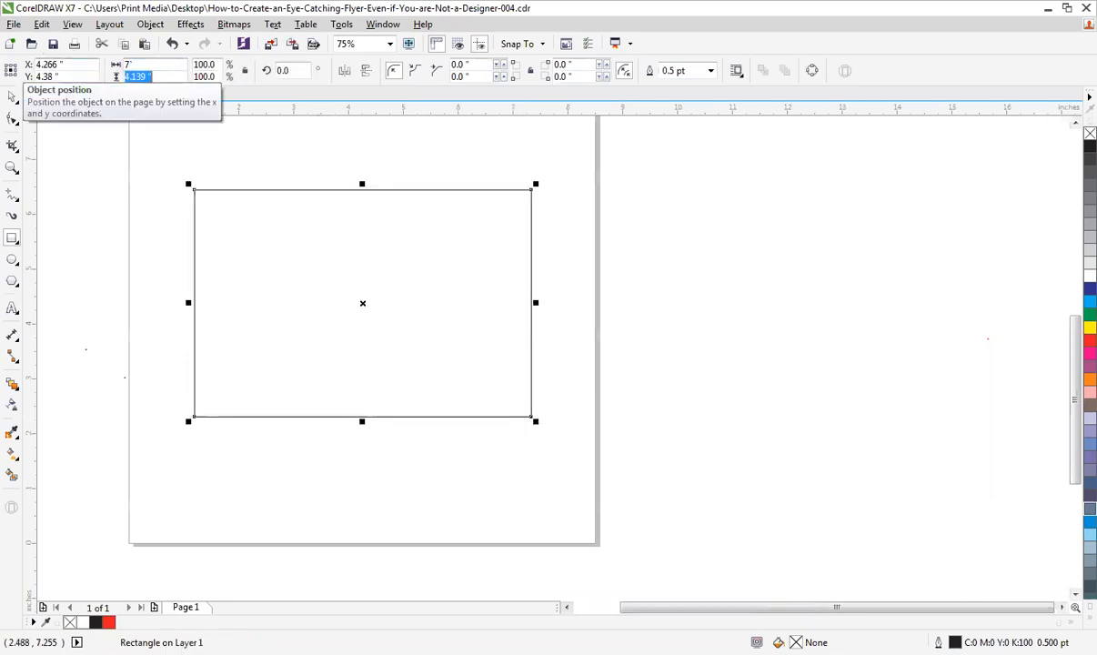
pyautogui.write('5')
pyautogui.press('Return')
pyautogui.hotkey('shift', 'Tab')
pyautogui.write('7')
pyautogui.press('Return')
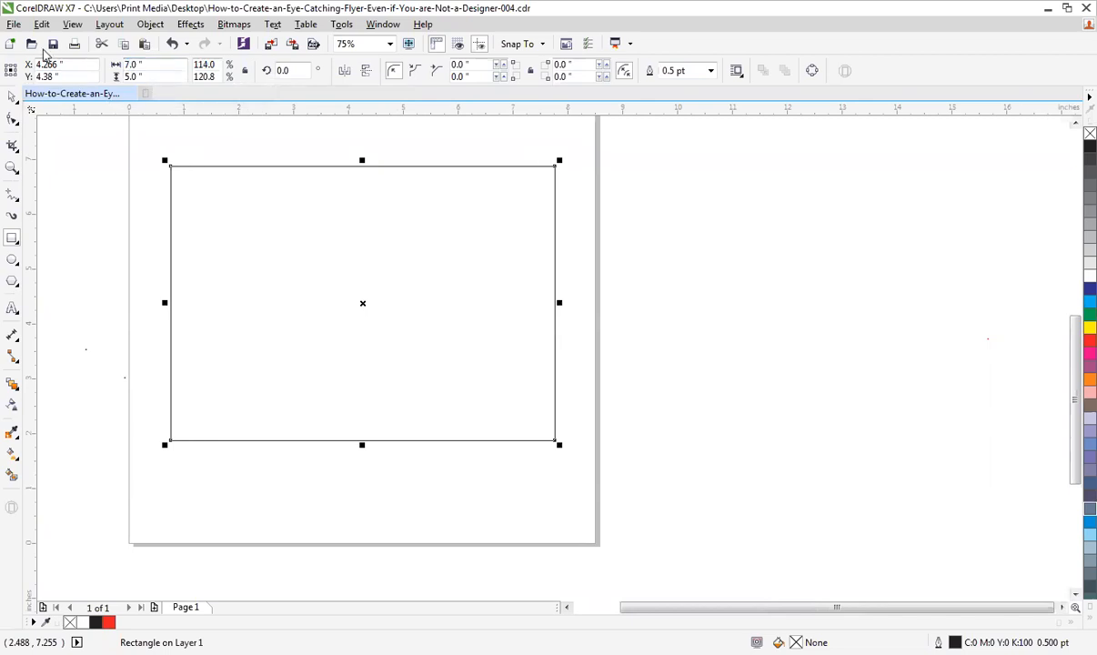
pyautogui.hotkey('shift', 'F2')
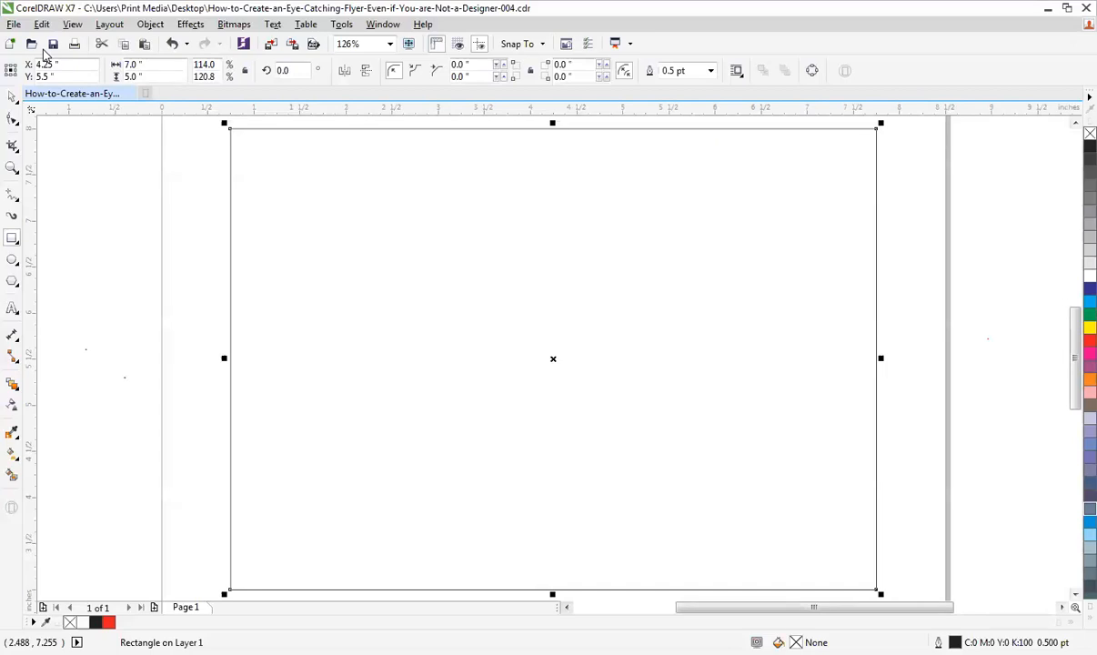
# - Delete the 7 by 5 inch rectangle from the page
pyautogui.press('Delete')
pyautogui.press('F3')
pyautogui.press('F3')
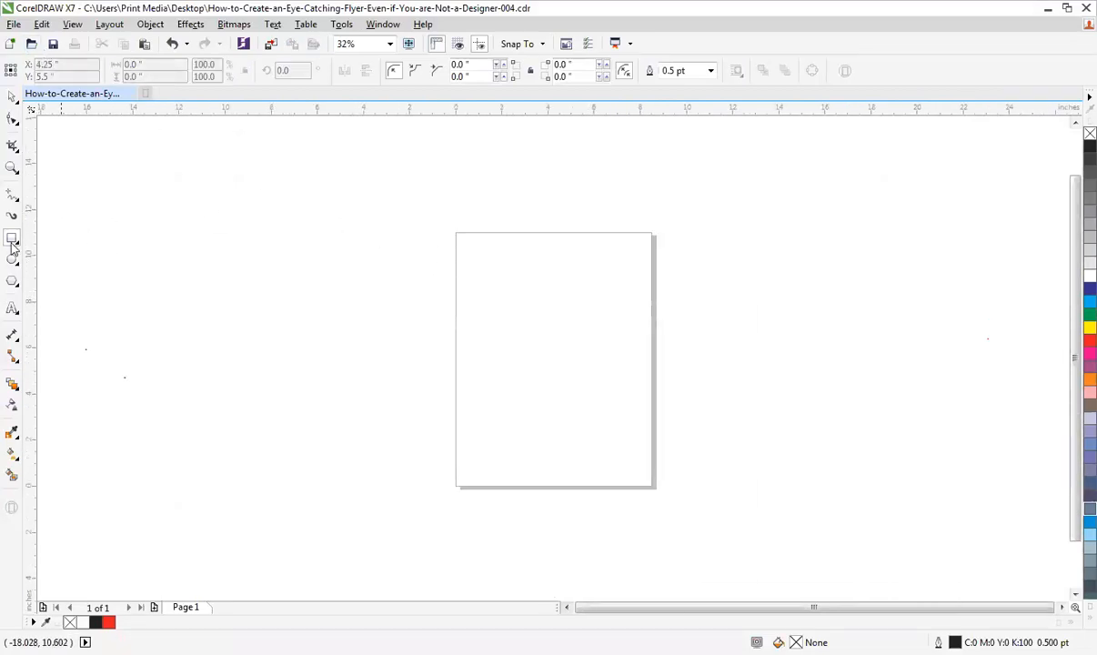
# - Draw a rectangle 7.5 inches wide and 10 inches high, centred on the page, and delete it
pyautogui.moveTo(477, 253); pyautogui.dragTo(637, 469)
pyautogui.doubleClick(179, 65)
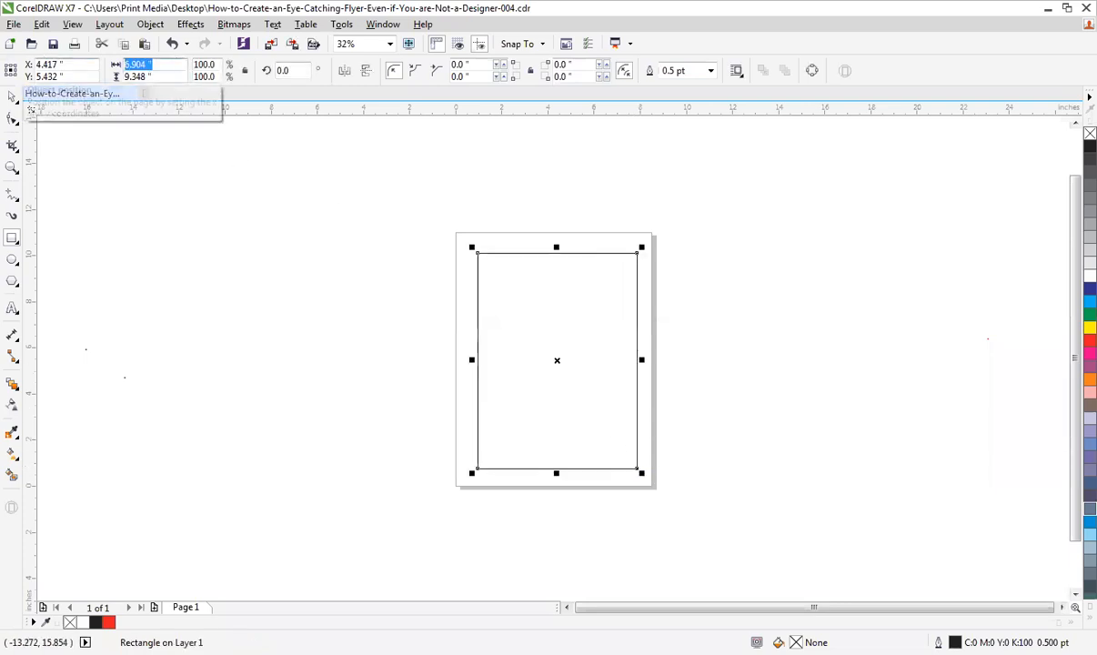
pyautogui.write('7.5')
pyautogui.press('Tab')
pyautogui.write('10')
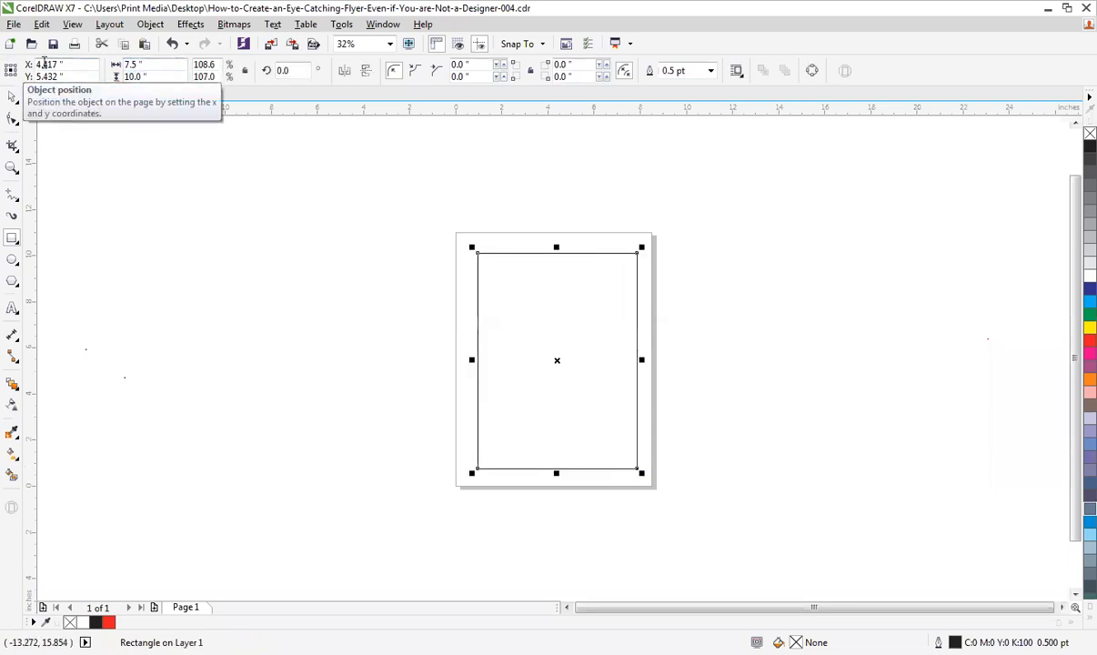
pyautogui.press('Return')
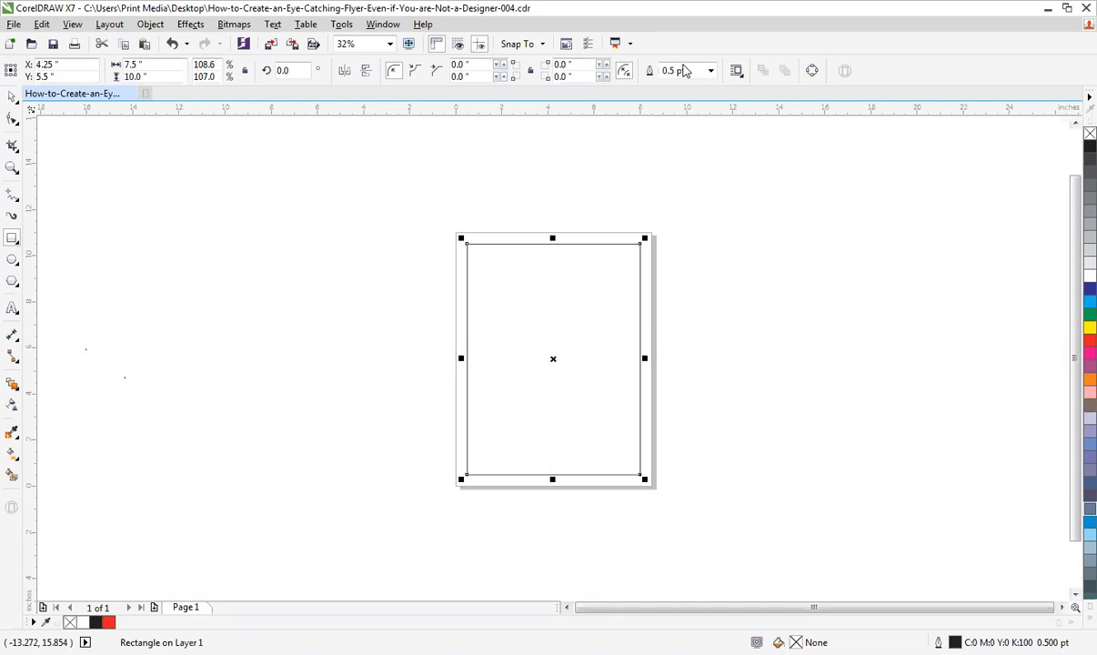
pyautogui.press('Delete')
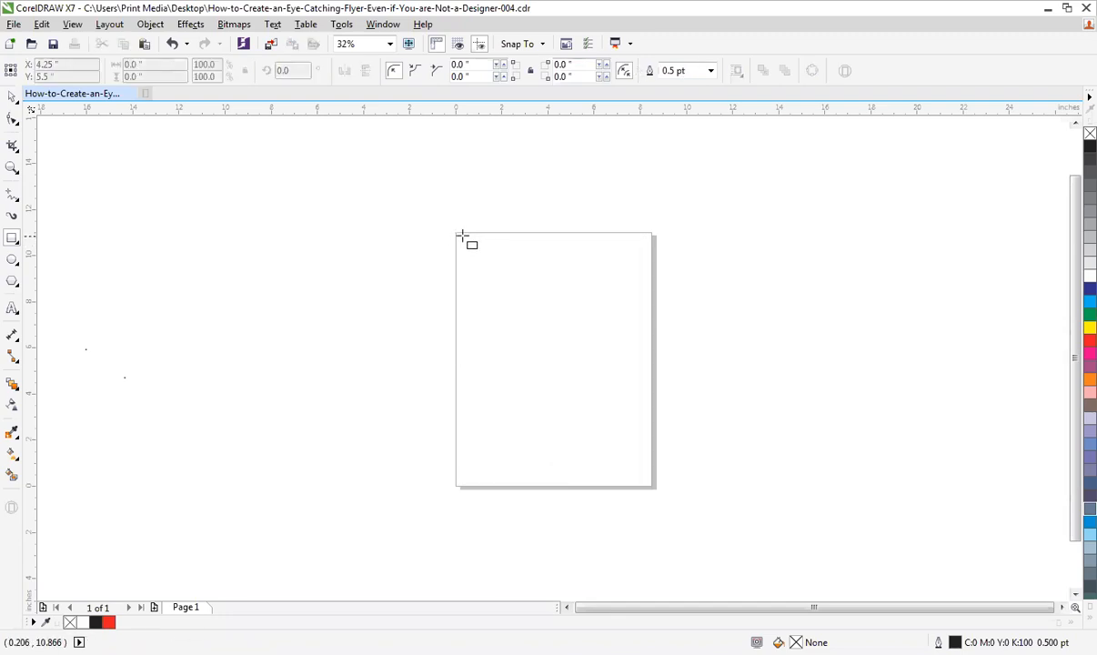
# - Draw a rectangle over the page and set its size to 9 inches wide and 11.5 inches high
pyautogui.moveTo(467, 239)
pyautogui.mouseDown()
pyautogui.moveTo(595, 423)
pyautogui.moveTo(633, 455)
pyautogui.mouseUp()
pyautogui.click(141, 64)
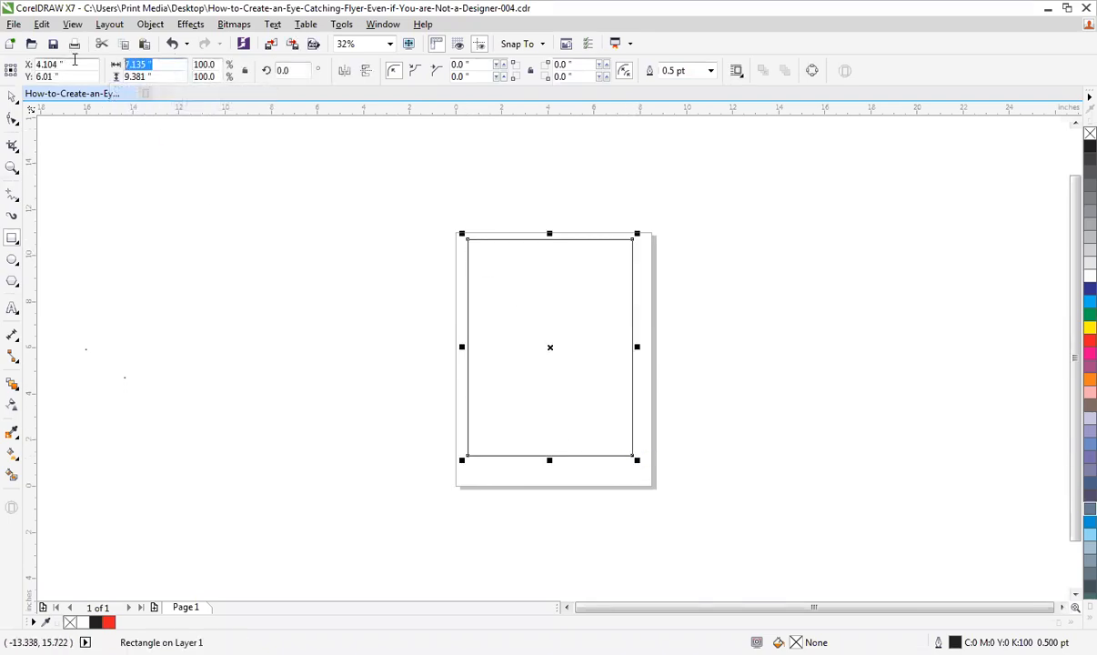
pyautogui.write('9')
pyautogui.press('Tab')
pyautogui.write('11.5')
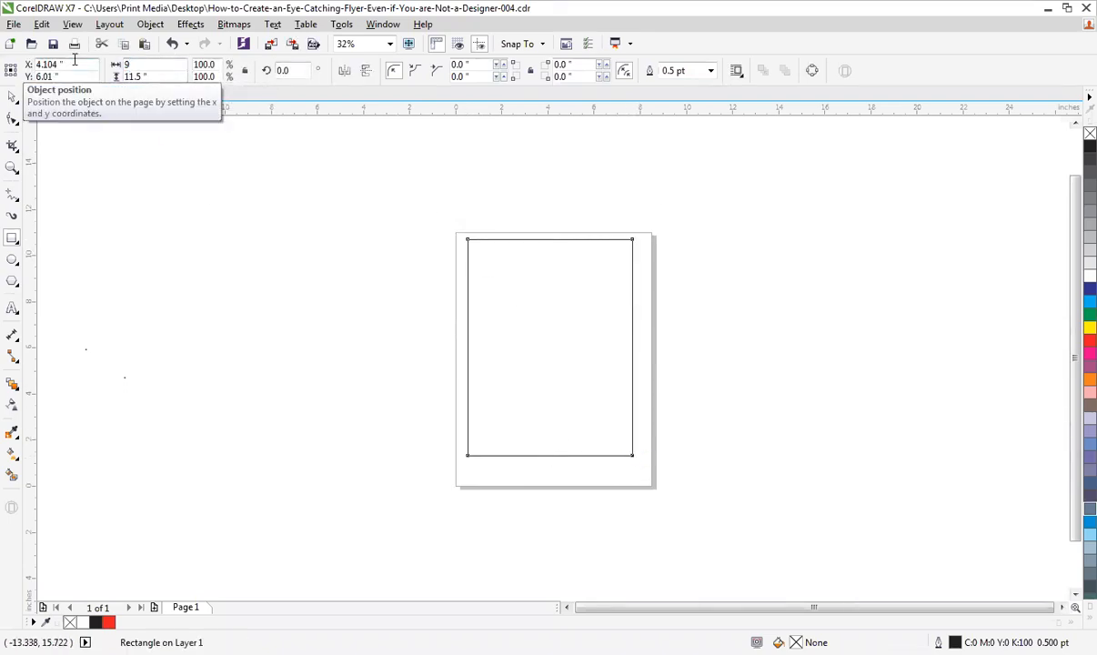
pyautogui.press('Return')
# - Centre the 9 by 11.5 inch rectangle on the page at X 4.25 and Y 5.5 inches
pyautogui.write('4.25')
pyautogui.press('Tab')
pyautogui.write('5.5')
pyautogui.press('Return')
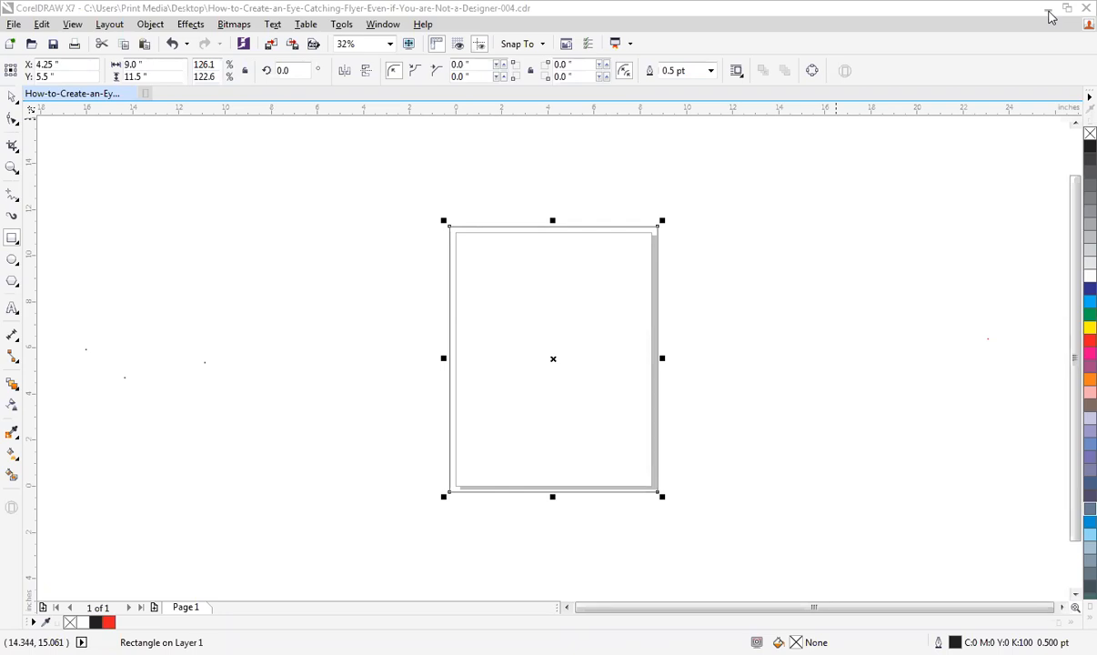
# - Place the blue calligraphy banner image in the empty area beside the page and delete it
pyautogui.moveTo(466, 413); pyautogui.dragTo(301, 270)
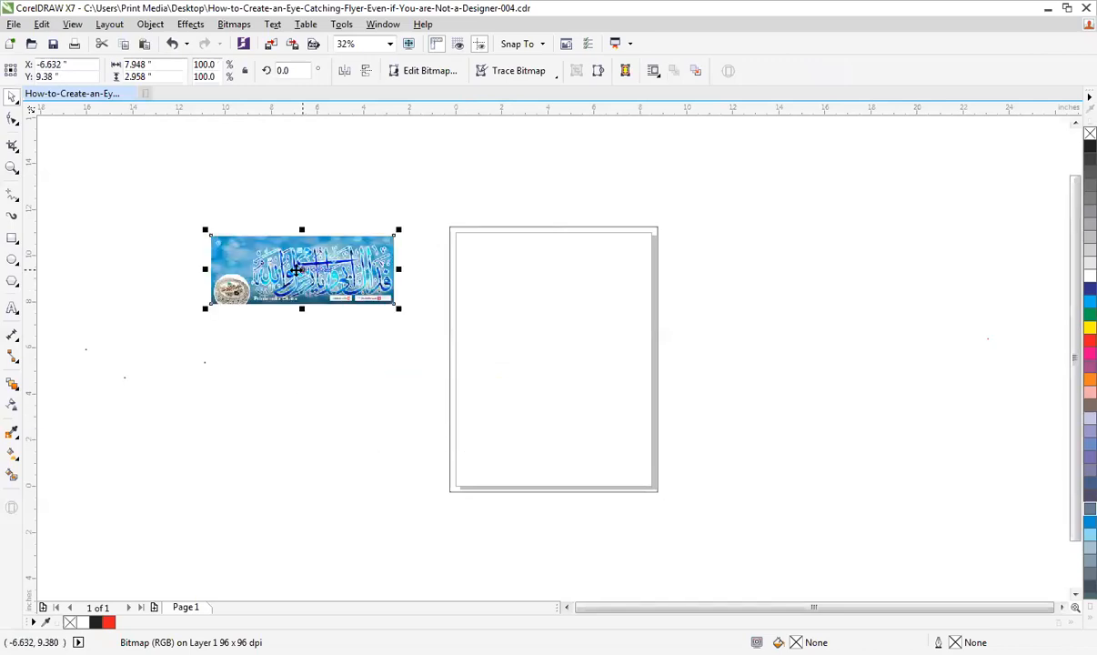
pyautogui.press('Delete')
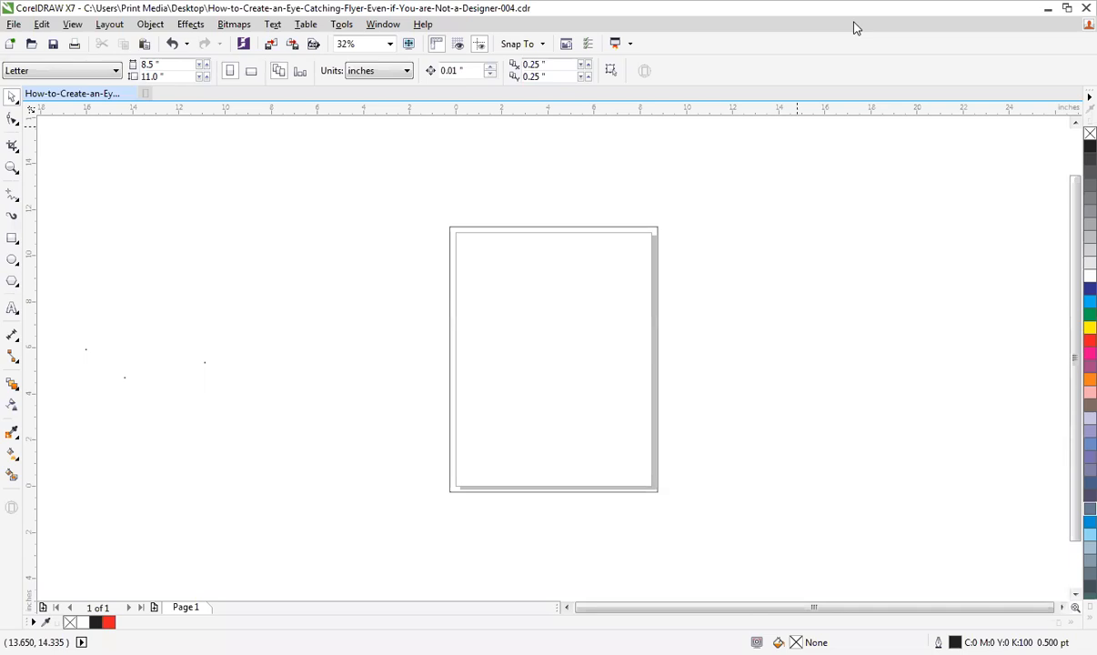
# - Delete the 9 by 11.5 inch rectangle around the page
pyautogui.moveTo(697, 175); pyautogui.dragTo(405, 523)
pyautogui.press('Delete')
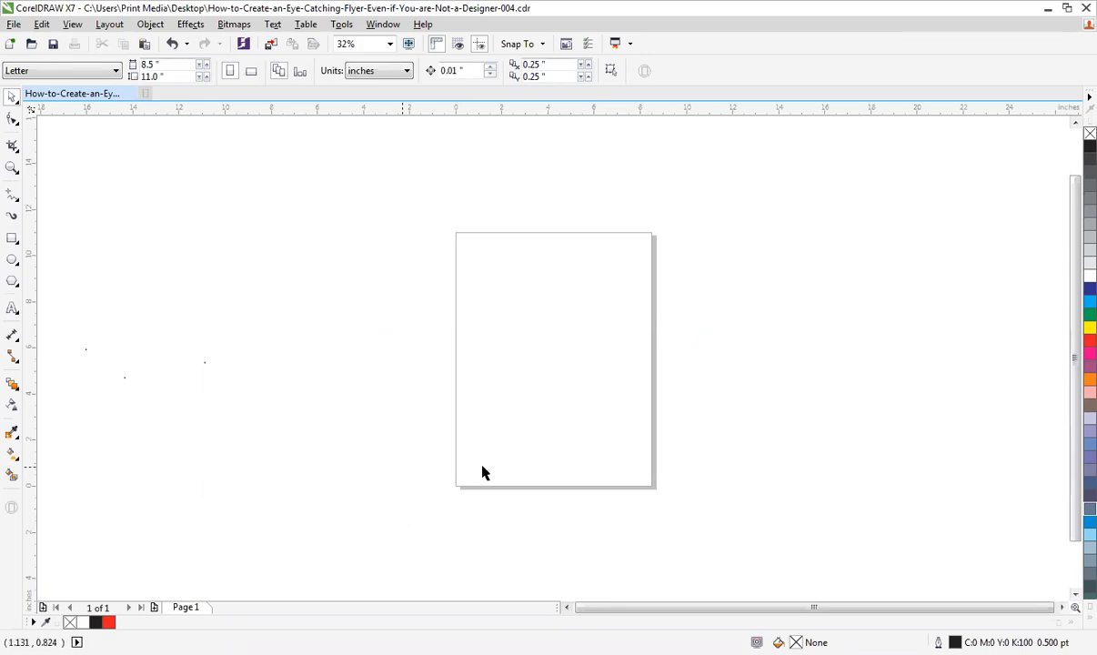
# - Draw a rectangle about 5 by 3.6 inches near the middle of the page and delete it
pyautogui.click(12, 238)
pyautogui.moveTo(487, 297); pyautogui.dragTo(603, 381)
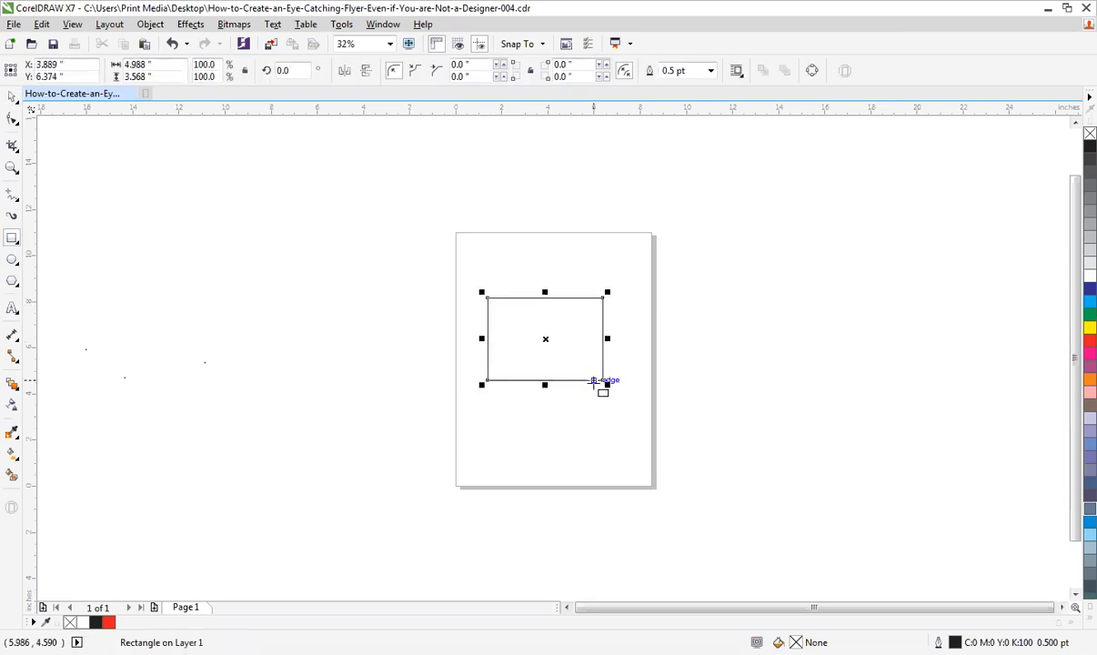
pyautogui.press('Delete')
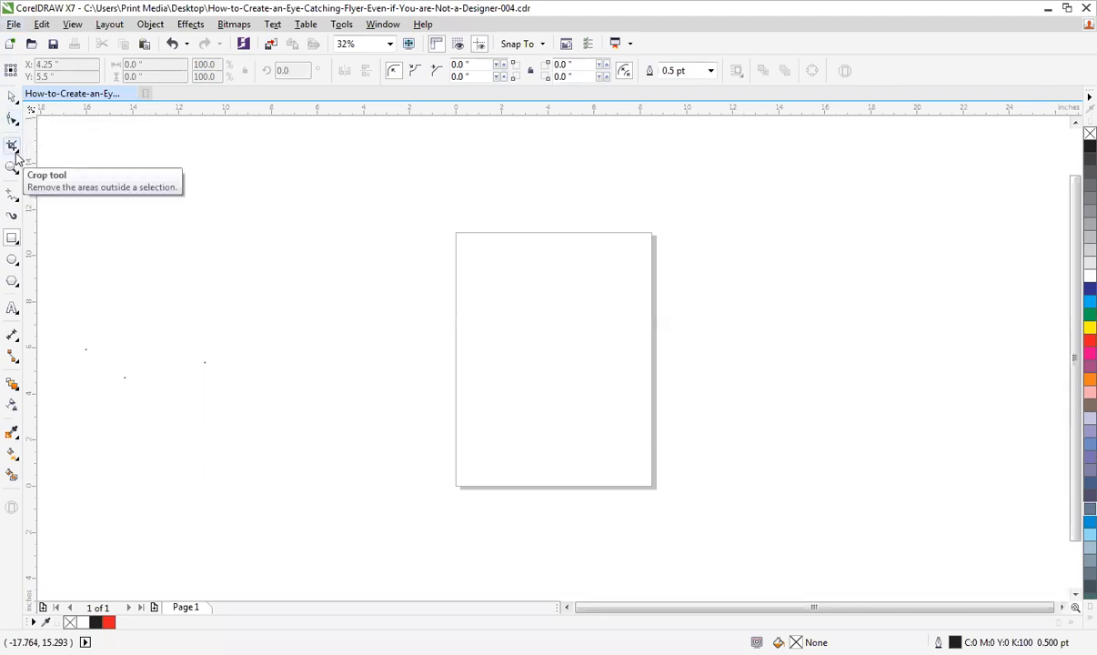
pyautogui.click(18, 205)
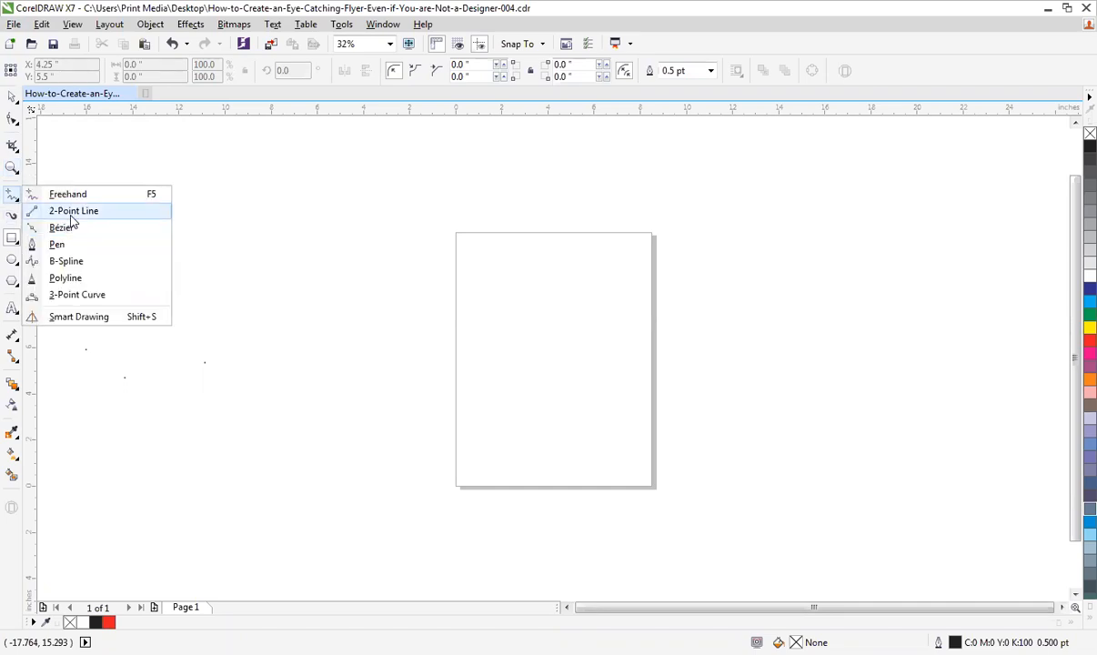
pyautogui.click(70, 214)
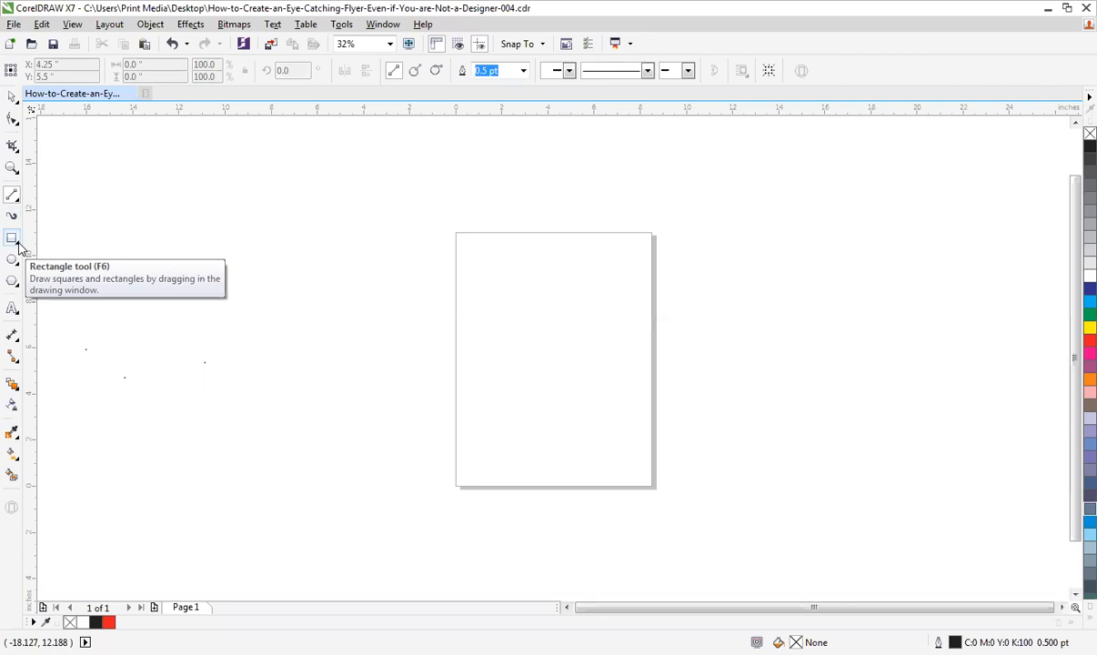
# - Draw a small rectangle in the left half of the page and delete it
pyautogui.click(12, 238)
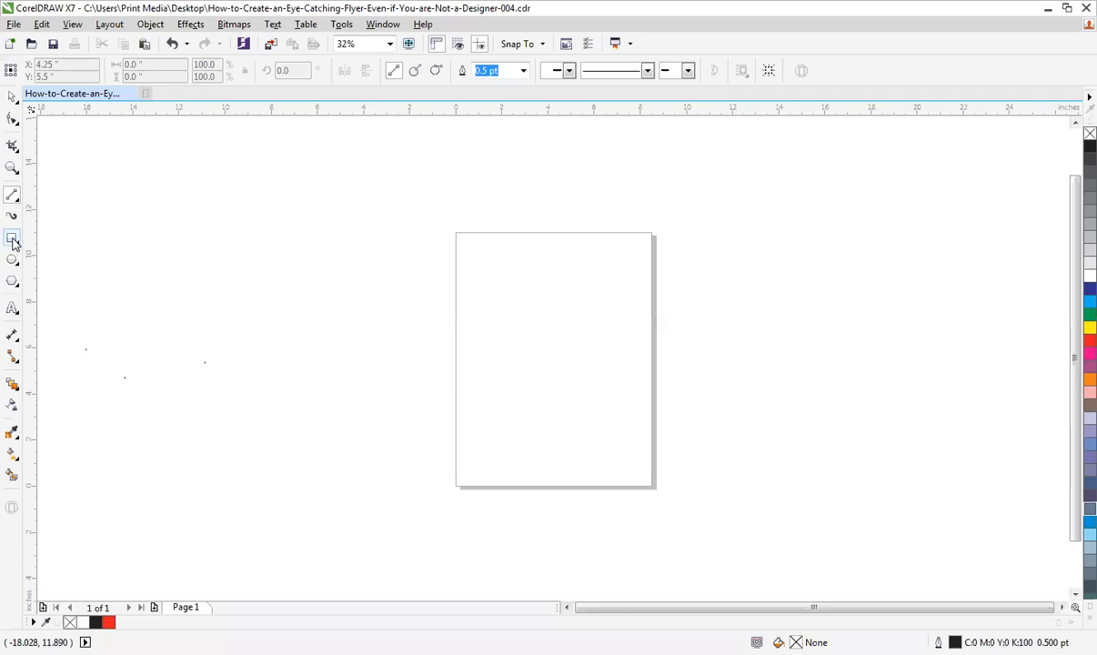
pyautogui.moveTo(480, 312); pyautogui.dragTo(530, 349)
pyautogui.press('Delete')
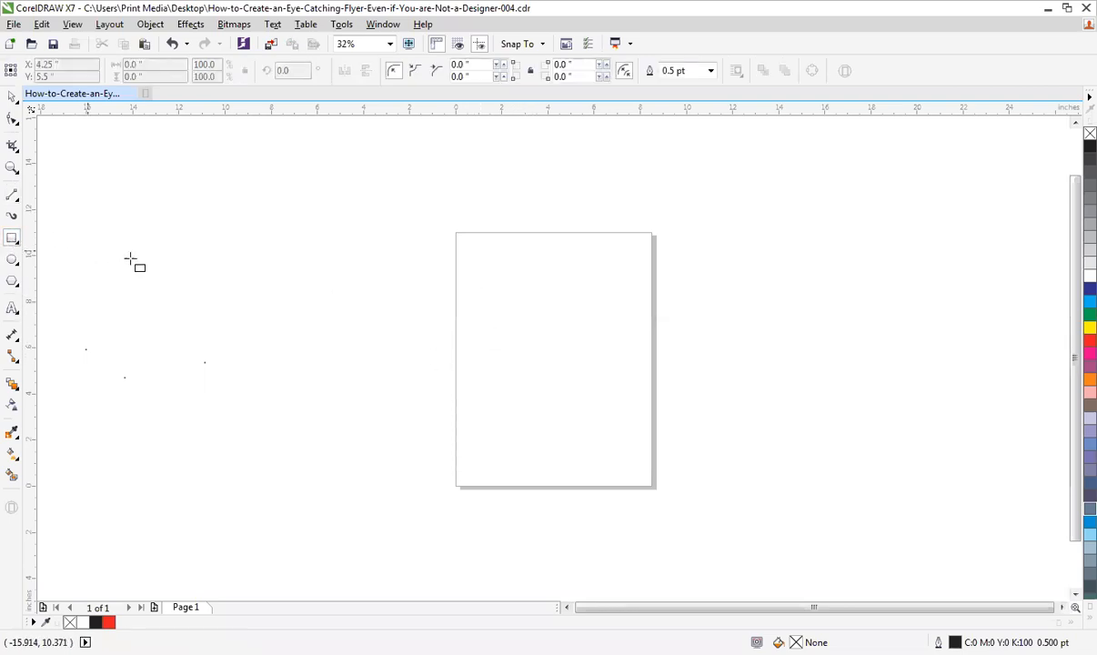
pyautogui.click(12, 96)
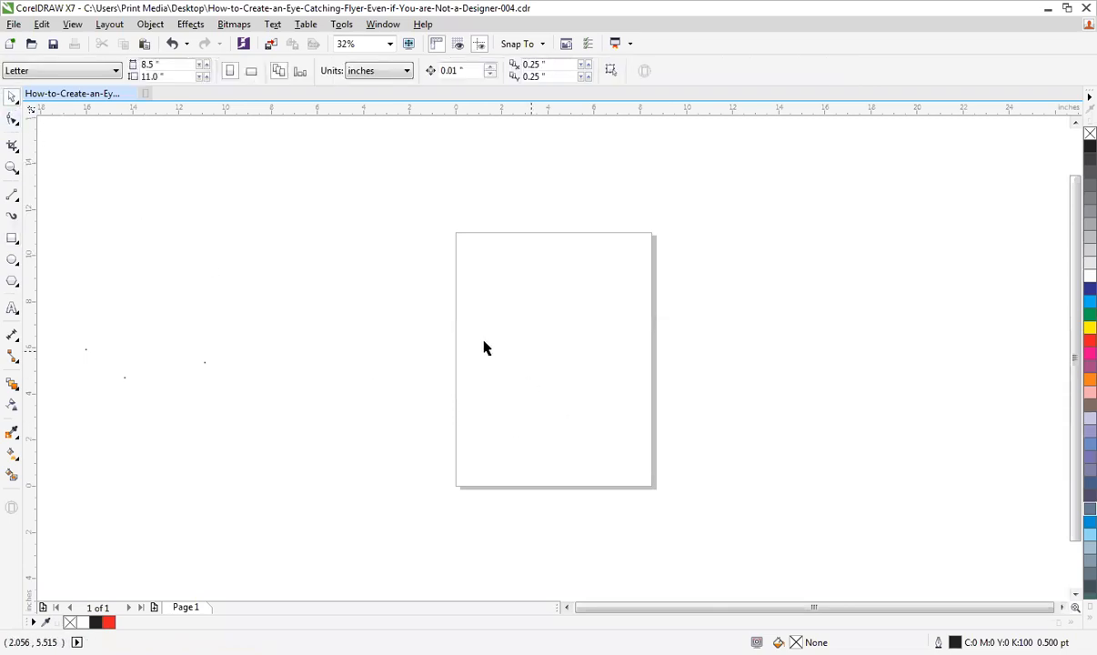
# - Draw a rectangle about 5.5 by 3.3 inches and centre it on the page
pyautogui.click(12, 239)
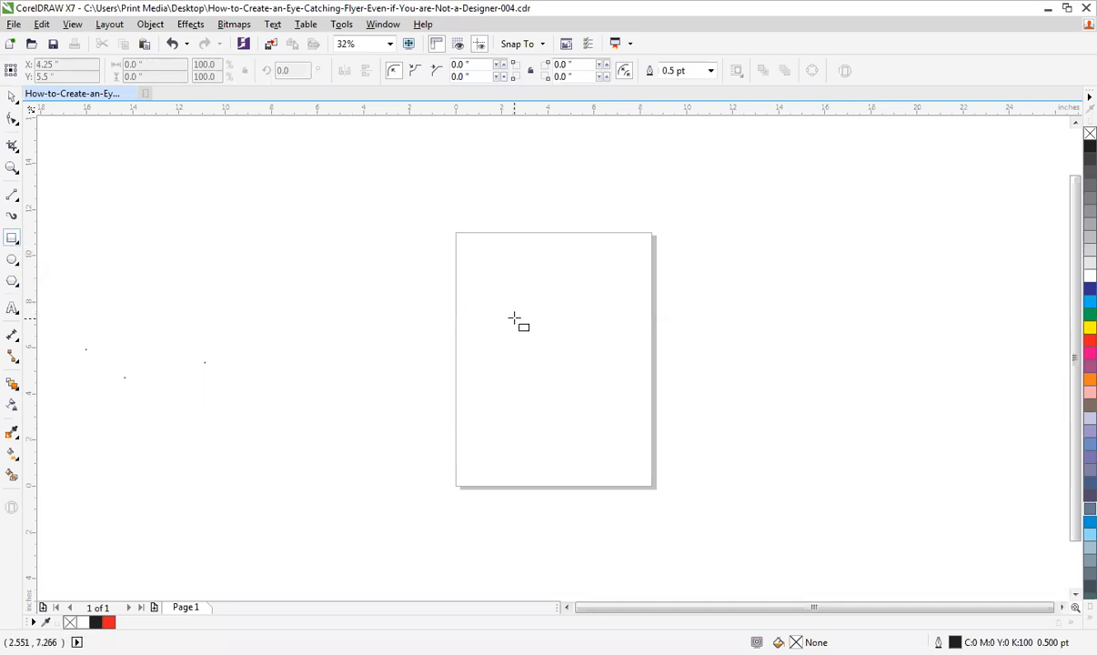
pyautogui.moveTo(498, 301); pyautogui.dragTo(625, 377)
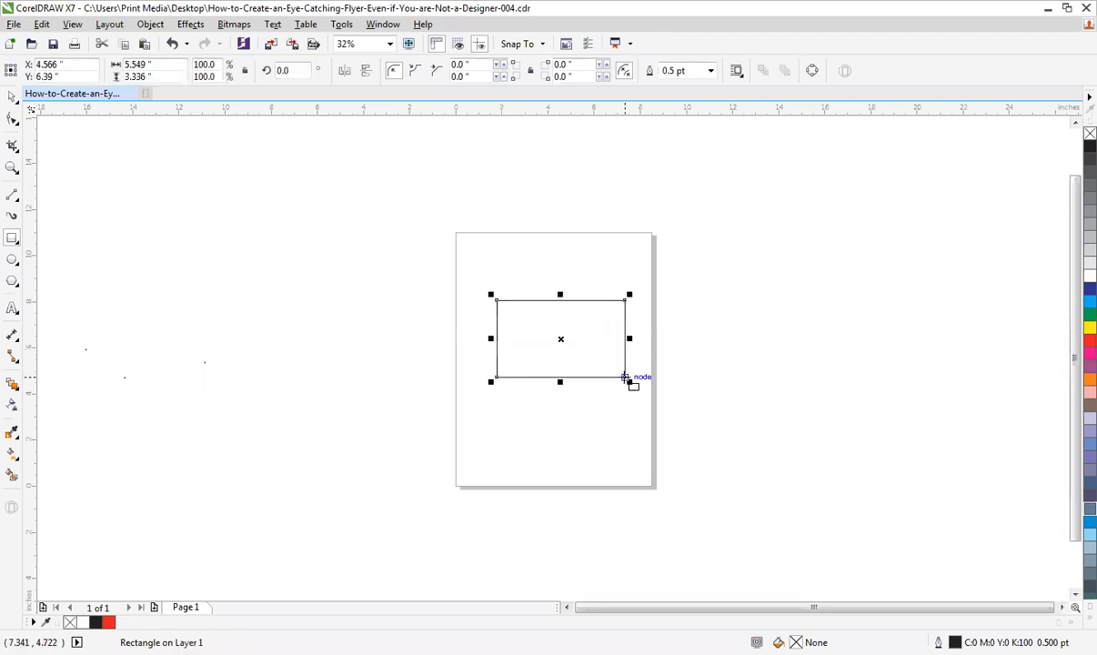
pyautogui.press('p')
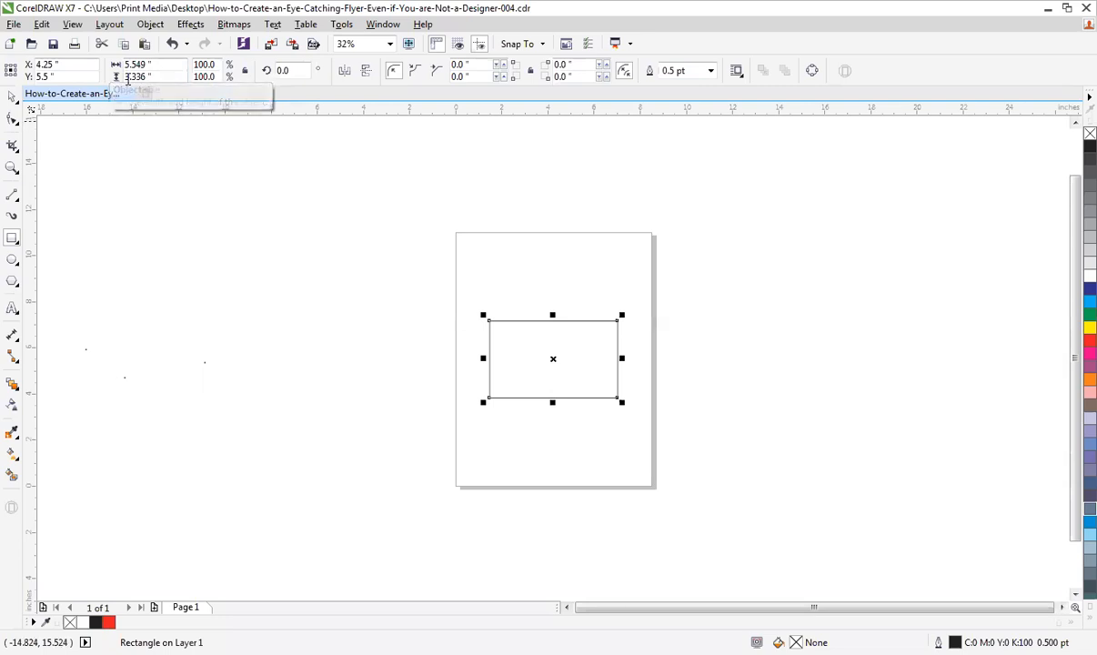
# - Resize the centred rectangle to 3.5 inches wide and 2.1 inches high
pyautogui.doubleClick(153, 64)
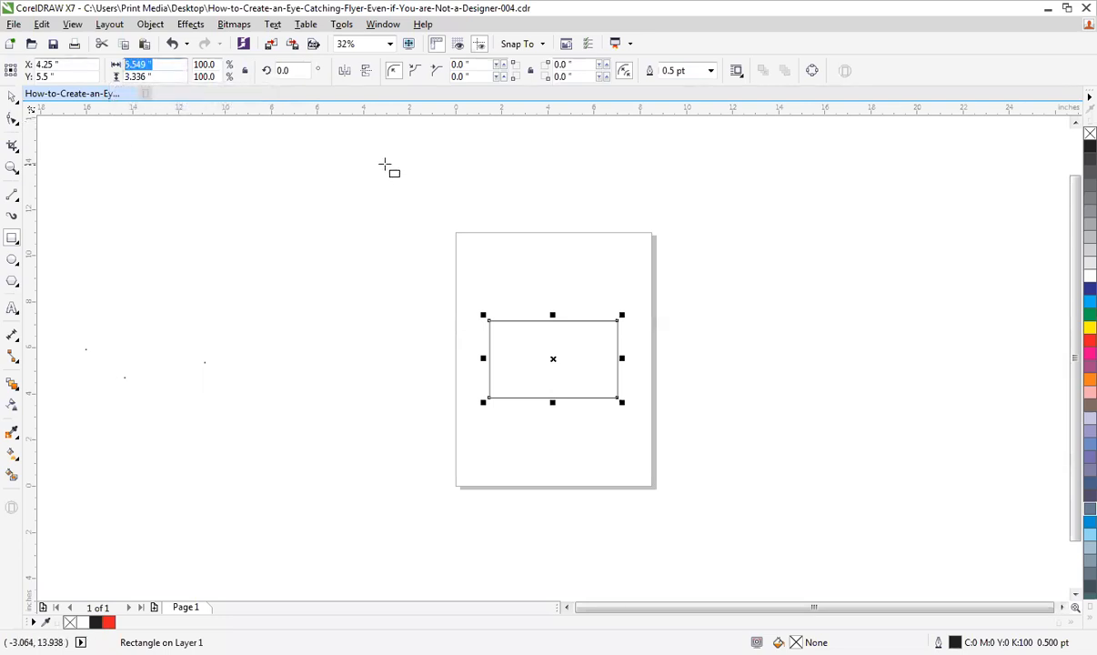
pyautogui.write('3.5')
pyautogui.press('Tab')
pyautogui.write('2.1')
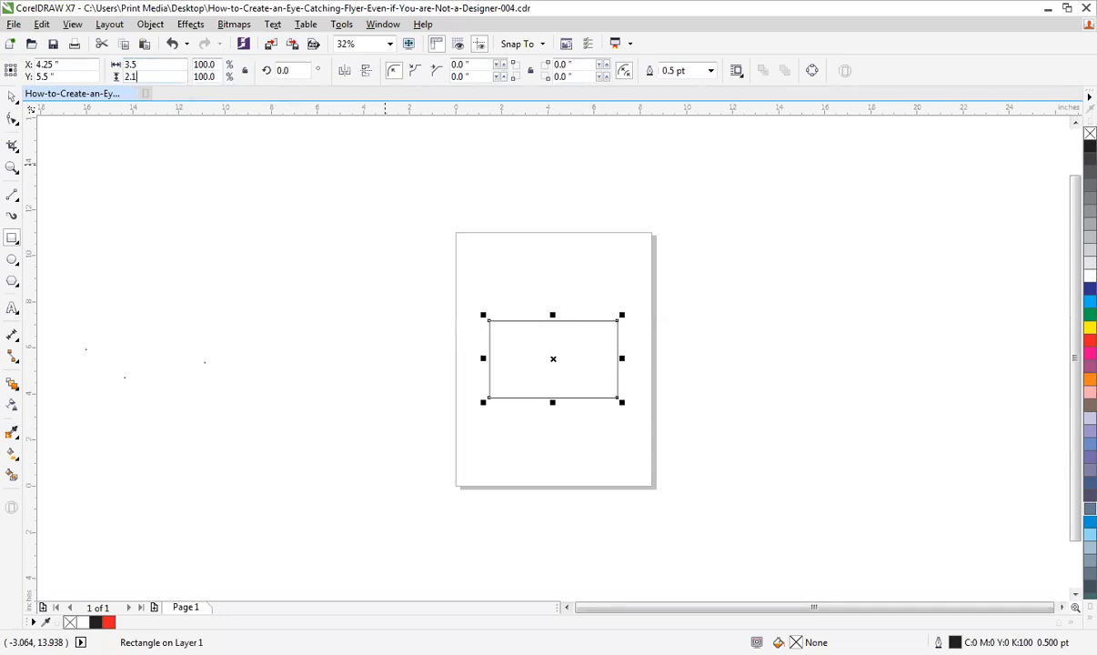
pyautogui.press('Return')
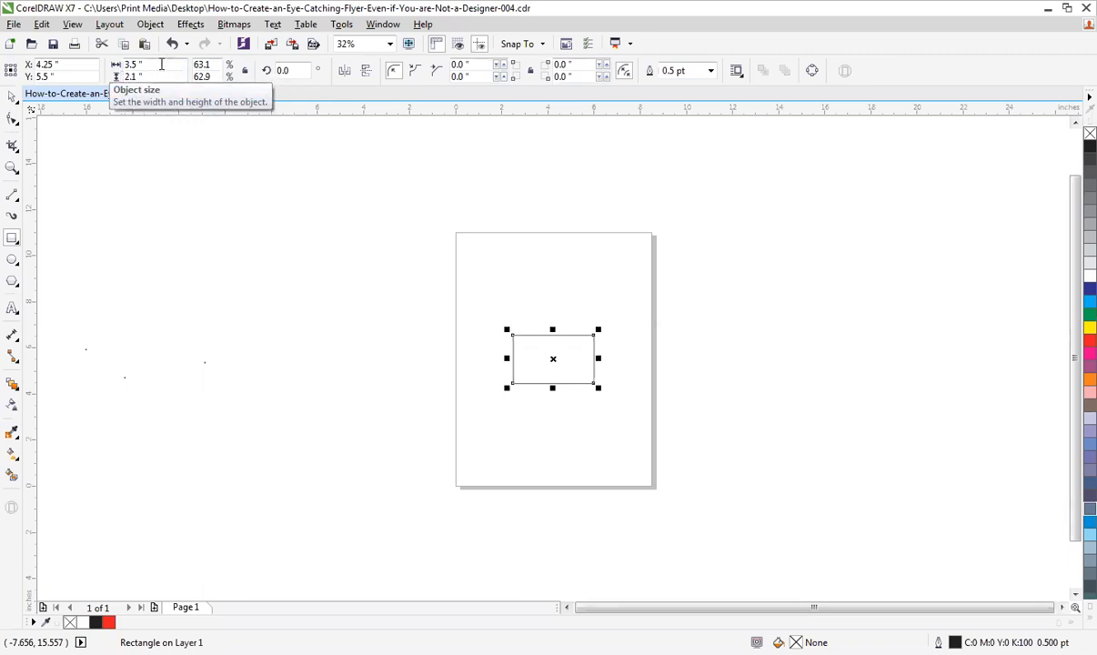
pyautogui.hotkey('shift', 'F2')
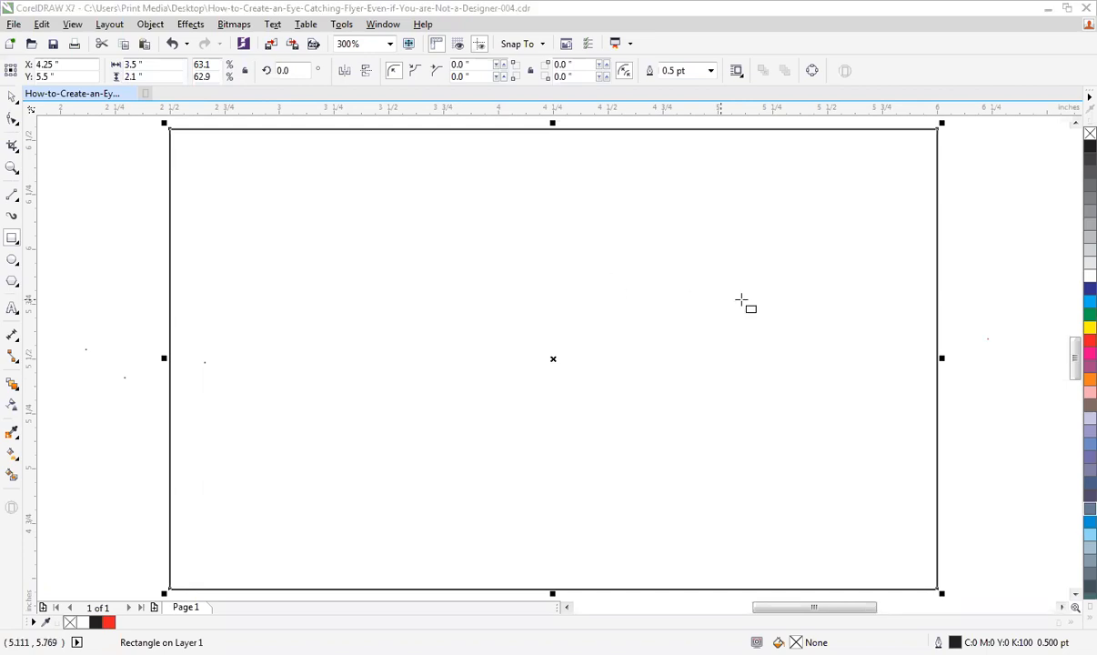
pyautogui.scroll(-2, 739, 303)
pyautogui.scroll(-4, 739, 303)
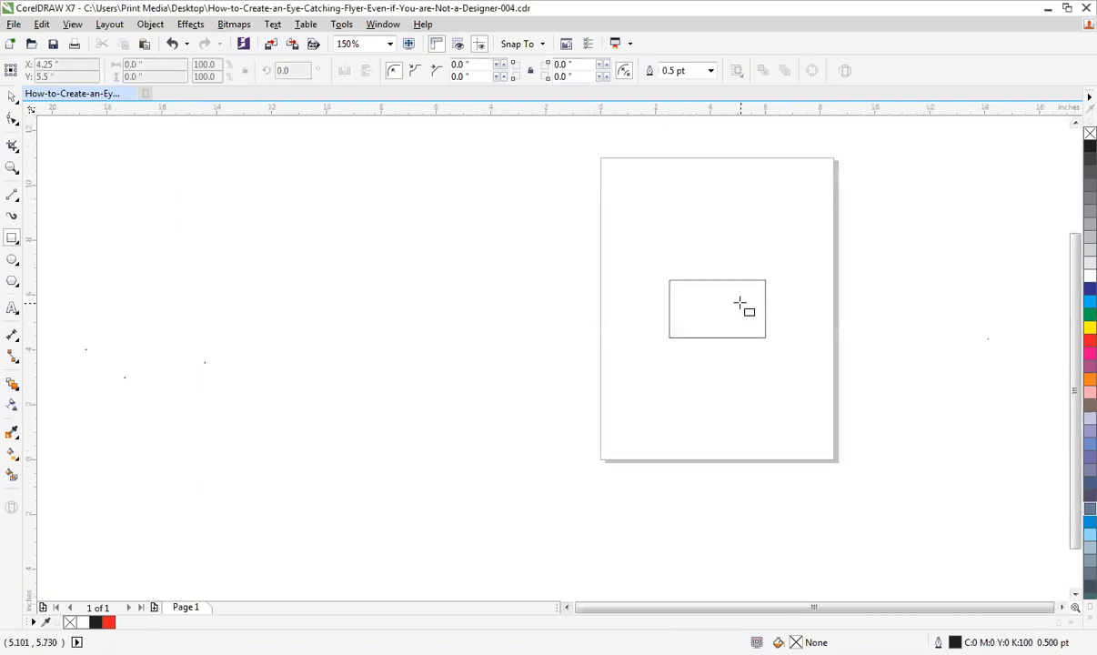
pyautogui.press('space')
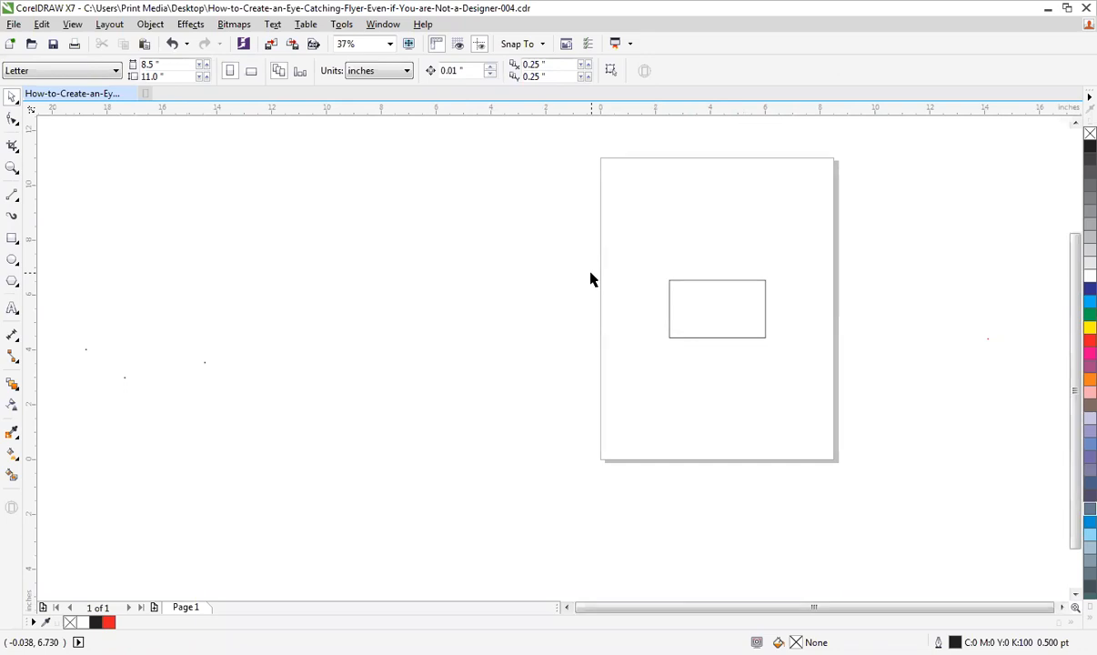
pyautogui.press('F4')
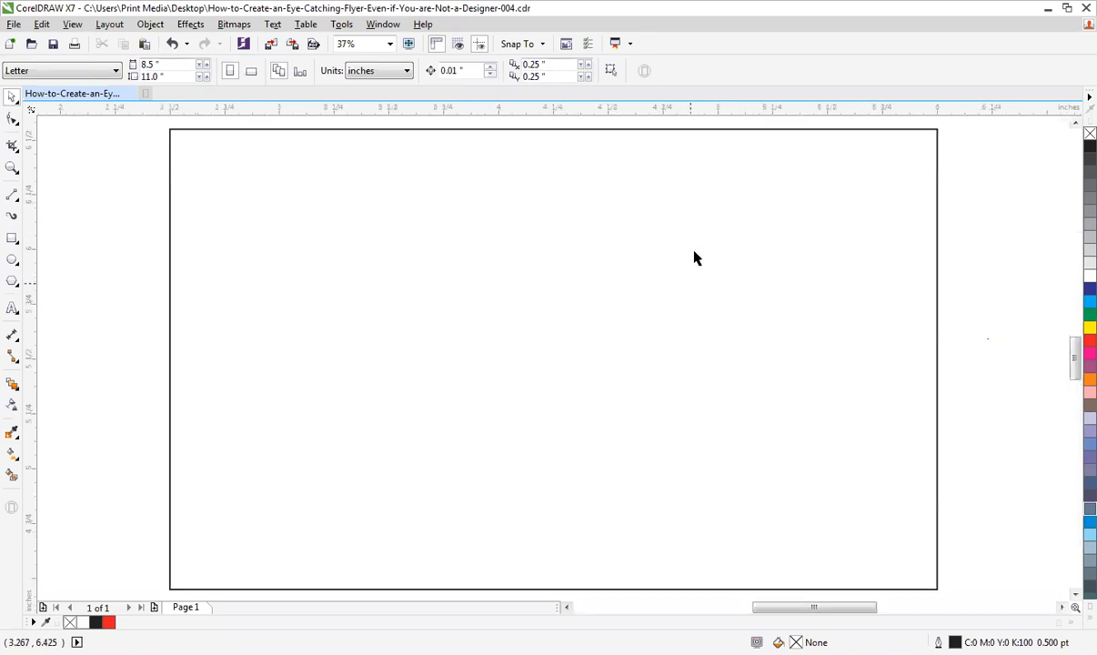
pyautogui.rightClick(675, 261)
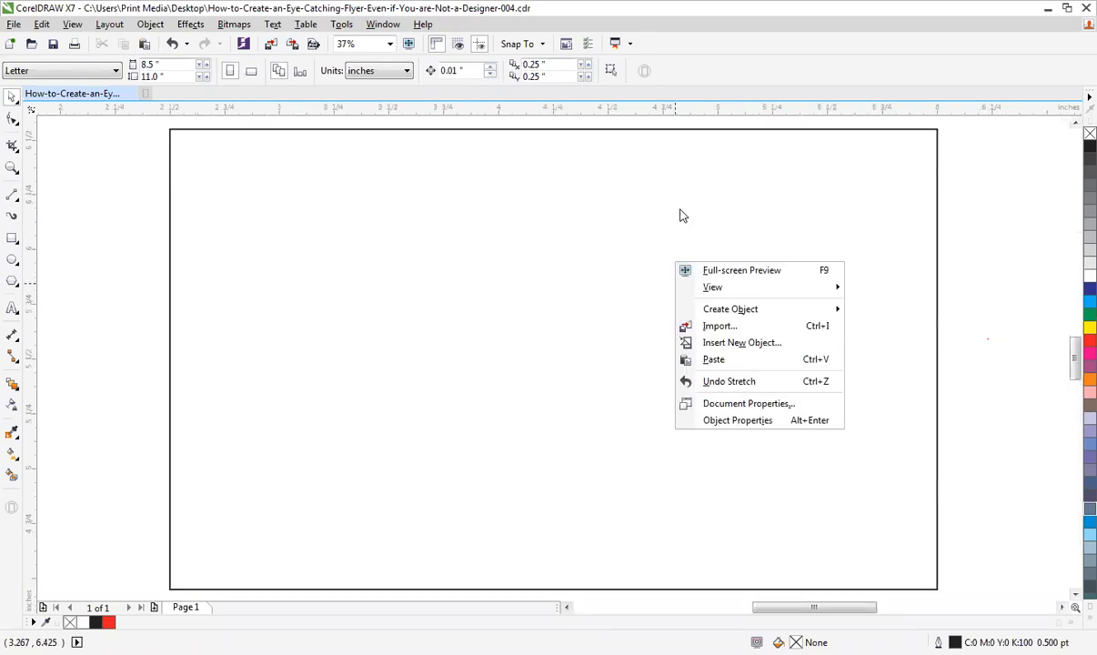
pyautogui.click(662, 133)
pyautogui.click(656, 129)
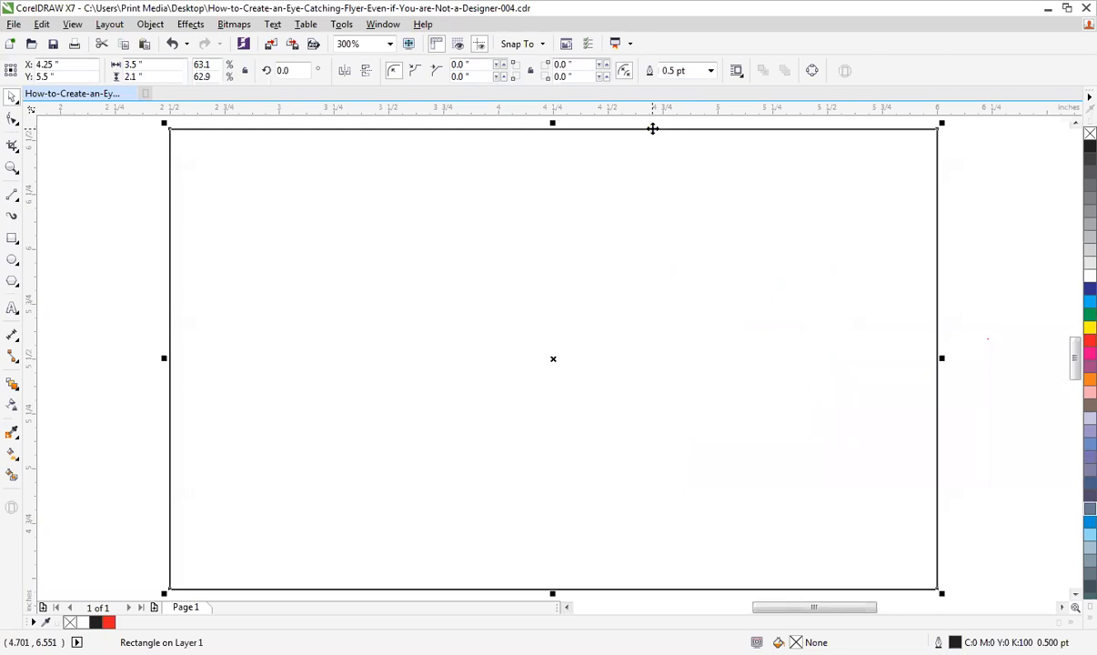
pyautogui.scroll(-5, 653, 128)
pyautogui.scroll(-5, 652, 129)
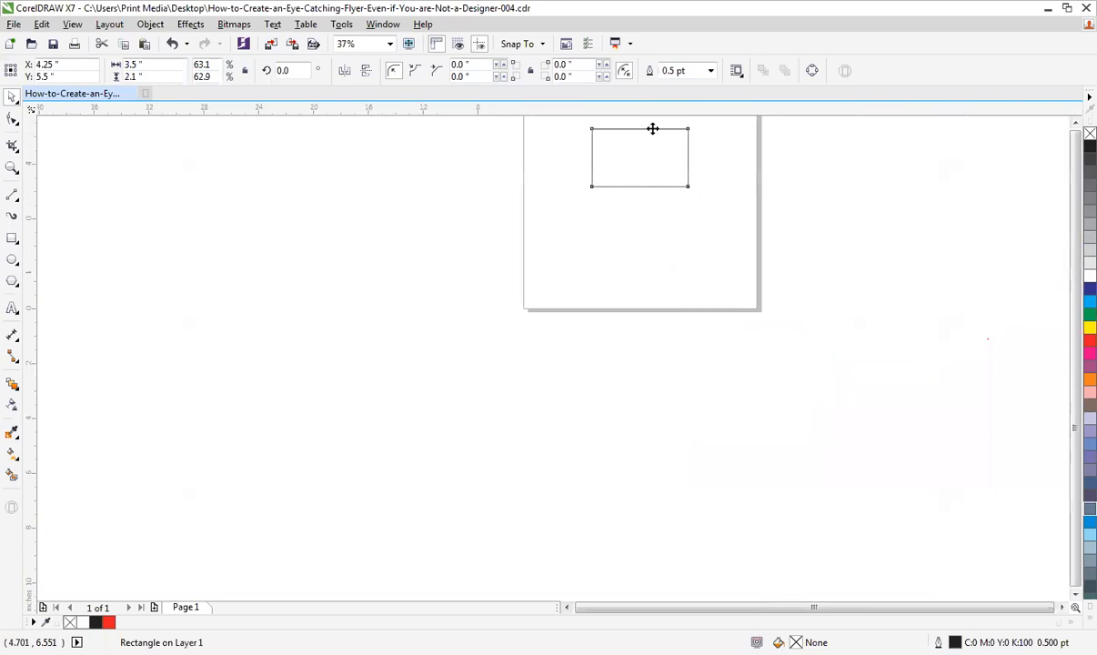
pyautogui.scroll(5, 652, 128)
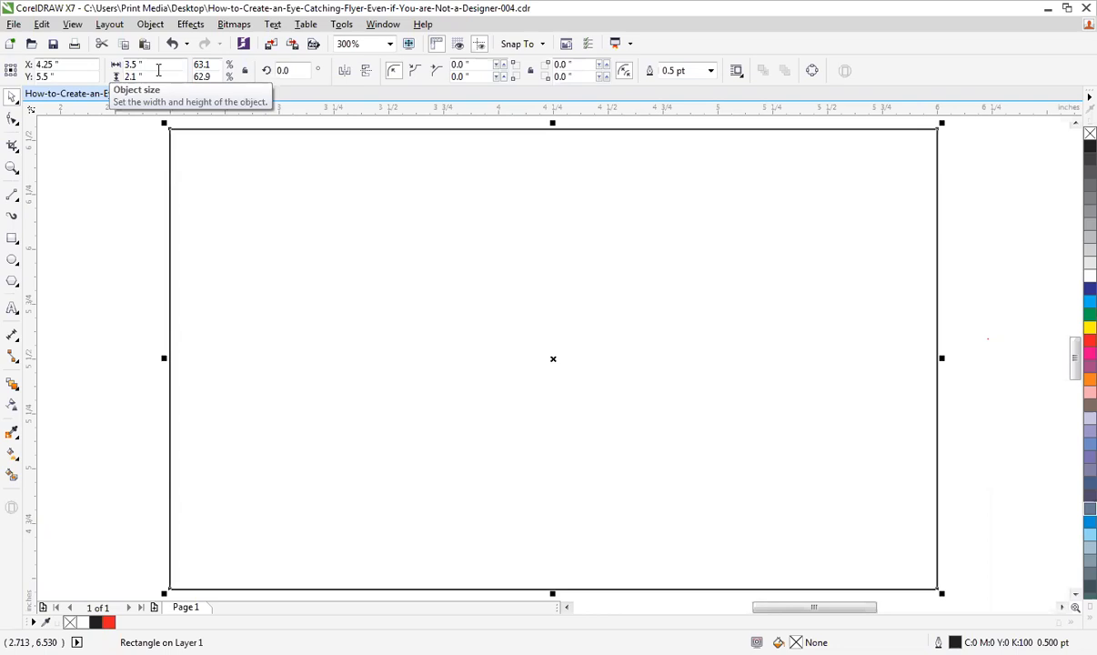
pyautogui.scroll(-1, 700, 326)
pyautogui.scroll(1, 700, 327)
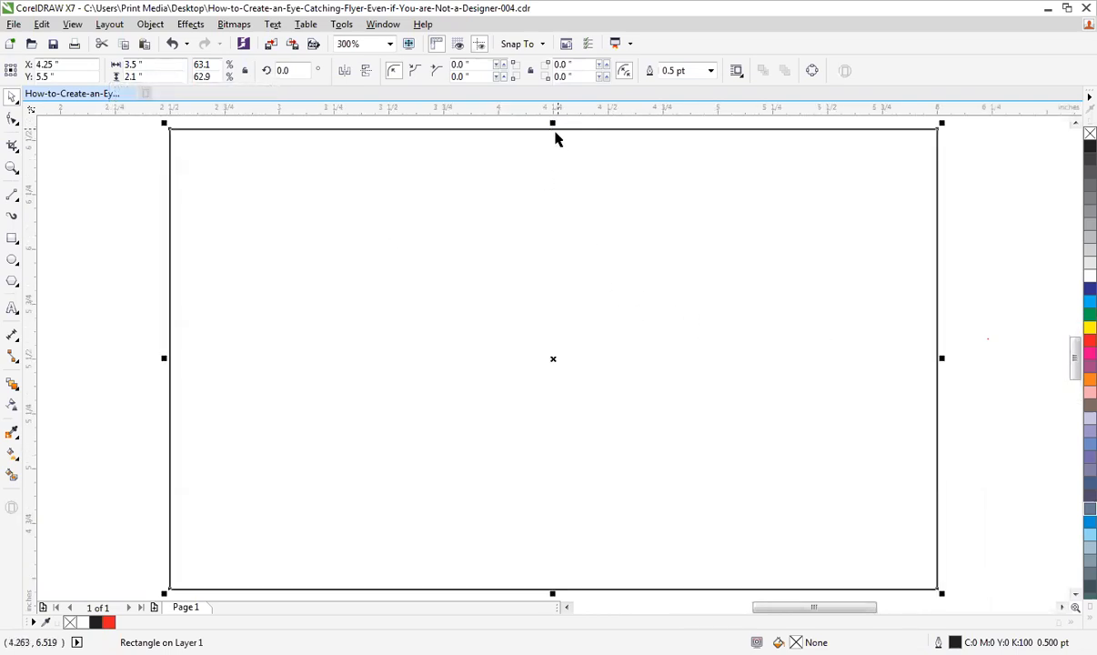
pyautogui.scroll(-1, 563, 155)
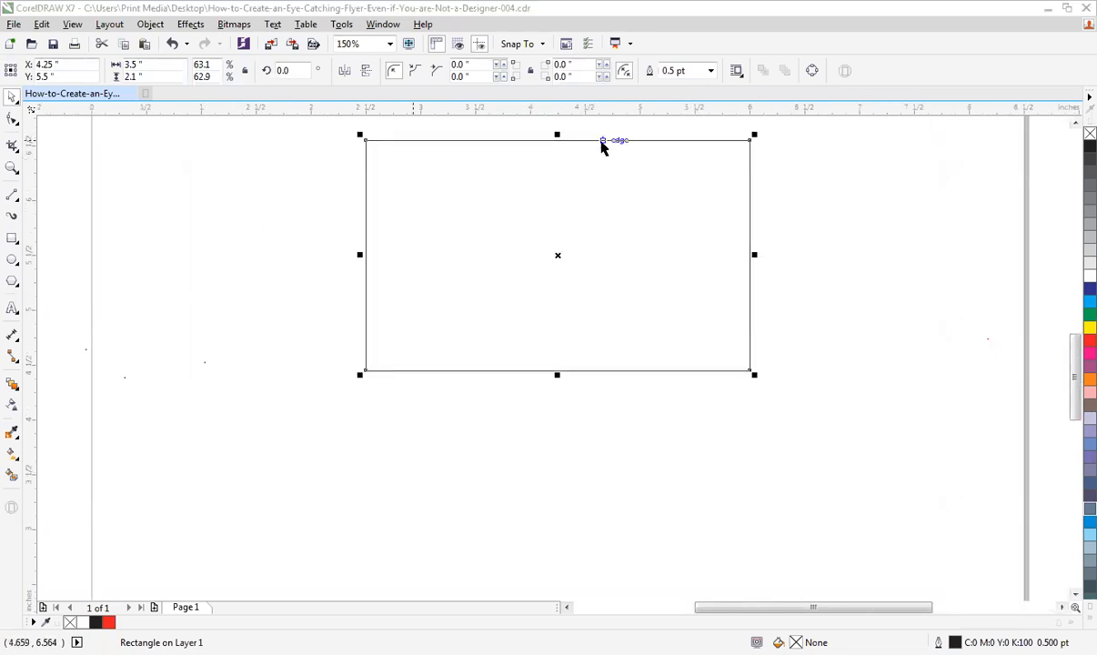
pyautogui.scroll(1, 558, 171)
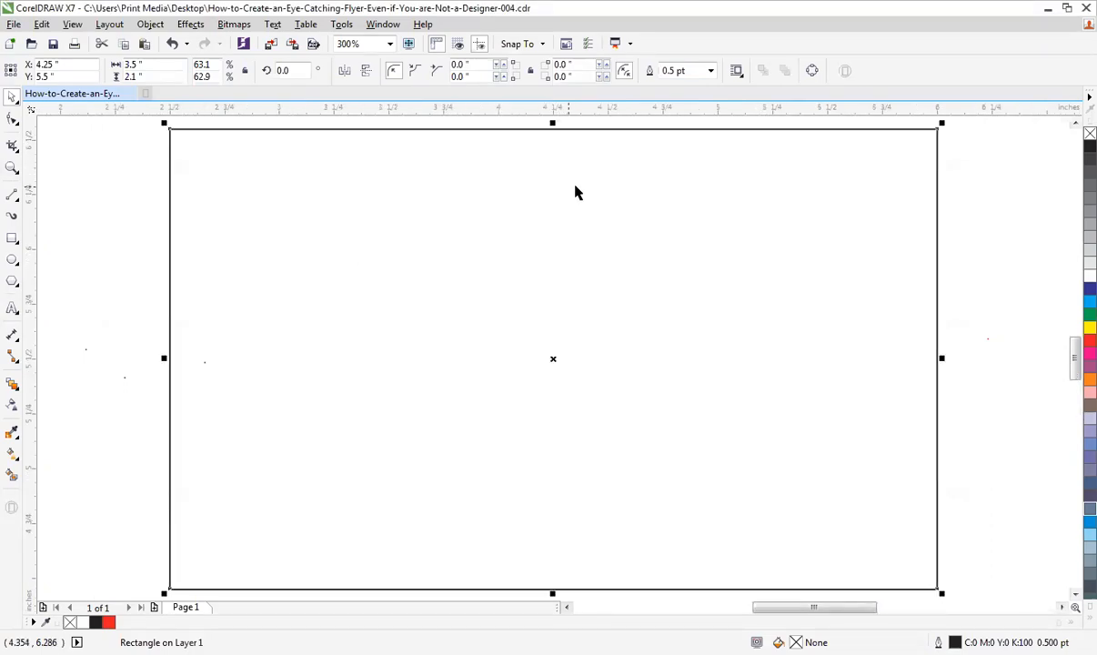
pyautogui.press('F2')
pyautogui.moveTo(501, 176); pyautogui.dragTo(613, 53)
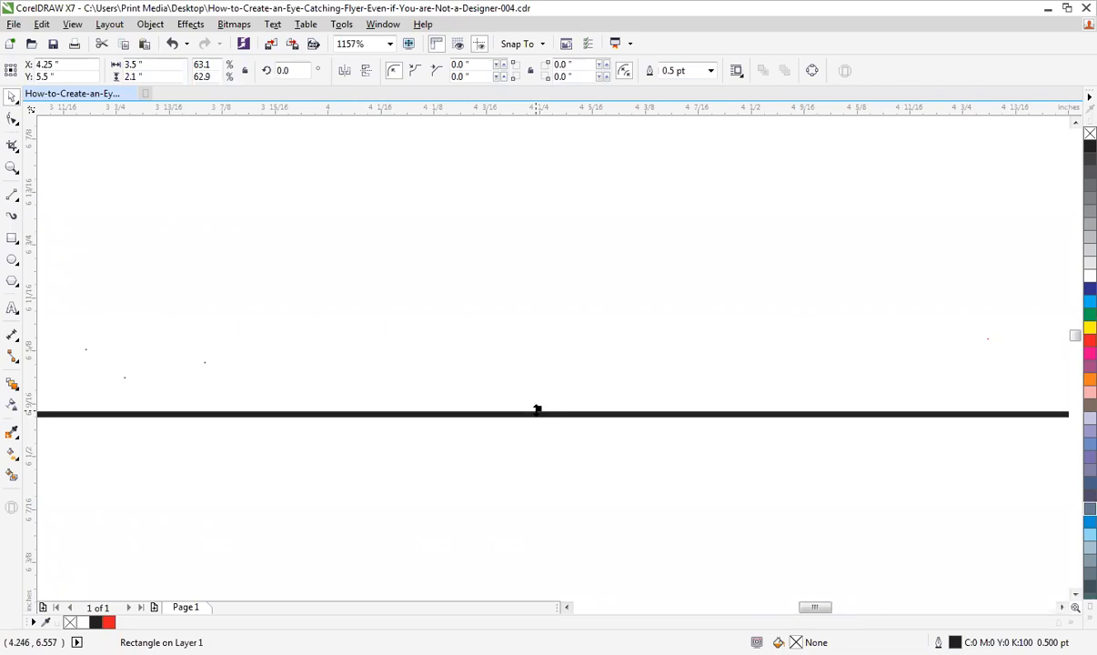
pyautogui.scroll(-2, 537, 410)
pyautogui.hotkey('shift', 'F2')
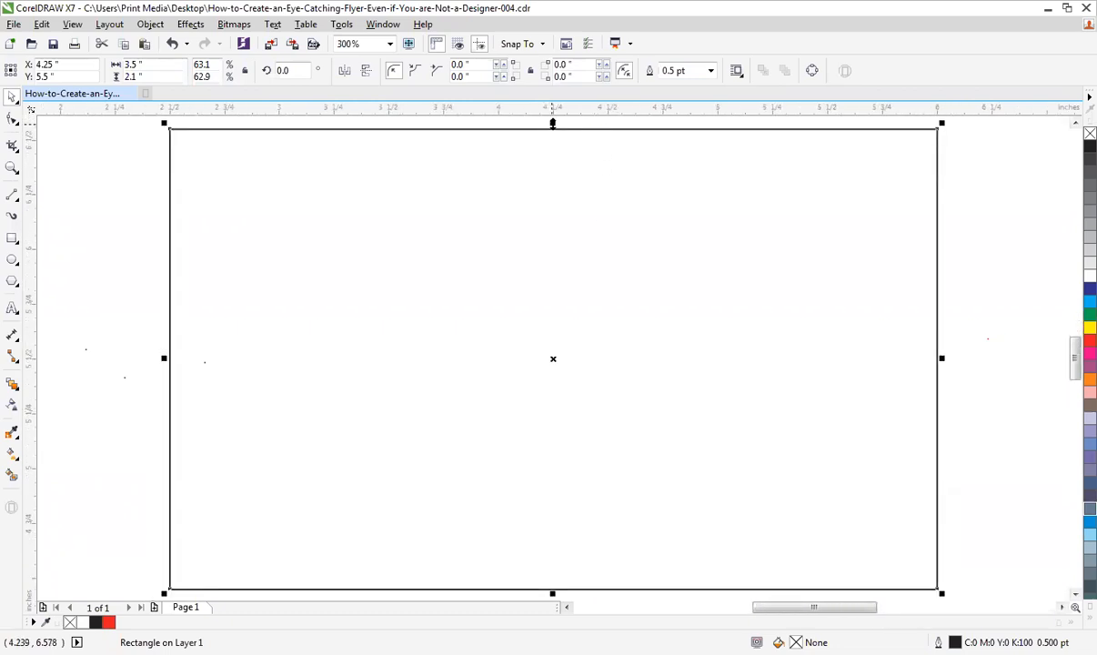
# - Squeeze a copy of the frame into a full-width strip about 0.3 inch high along its bottom edge, undoing the first attempt
pyautogui.moveTo(552, 122); pyautogui.dragTo(553, 523)
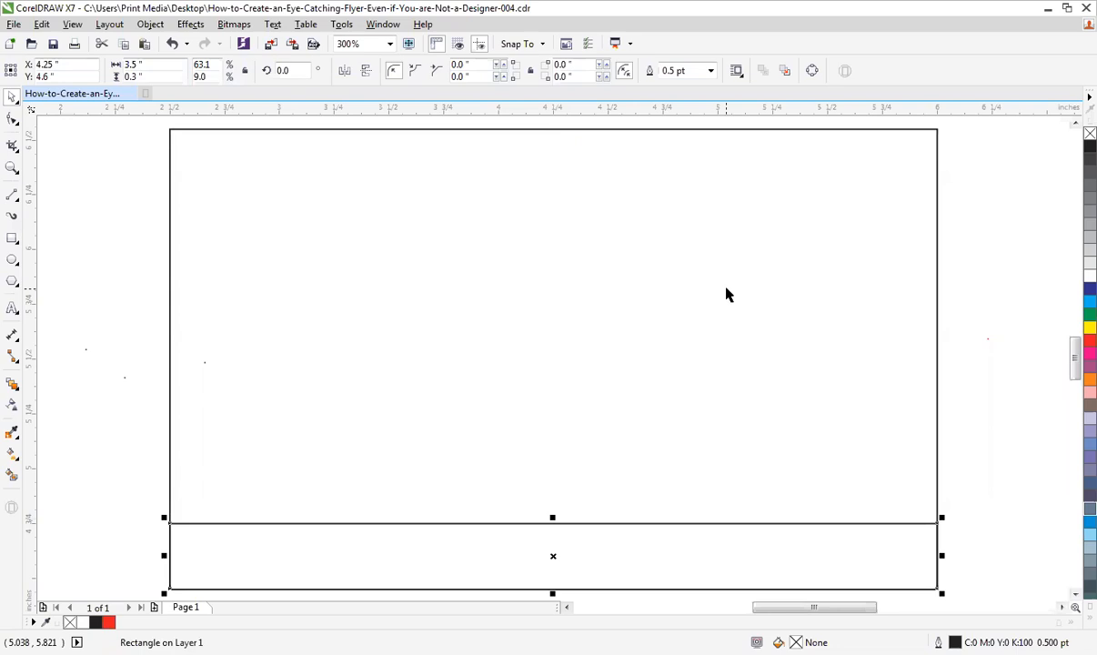
pyautogui.hotkey('ctrl', 'z')
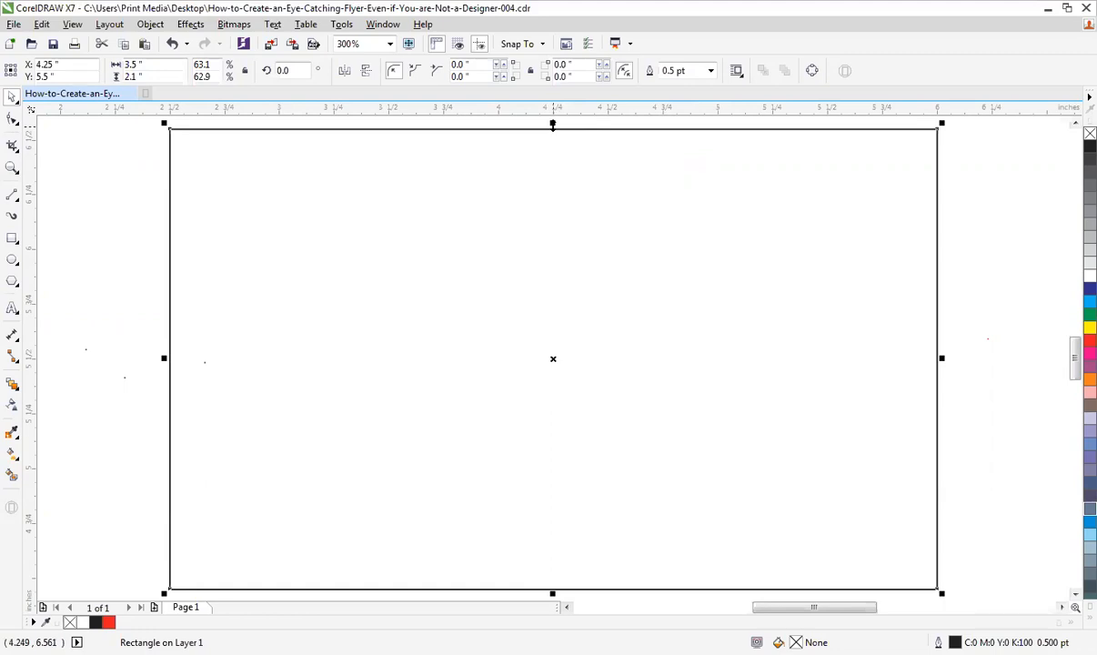
pyautogui.moveTo(552, 125); pyautogui.dragTo(544, 521)
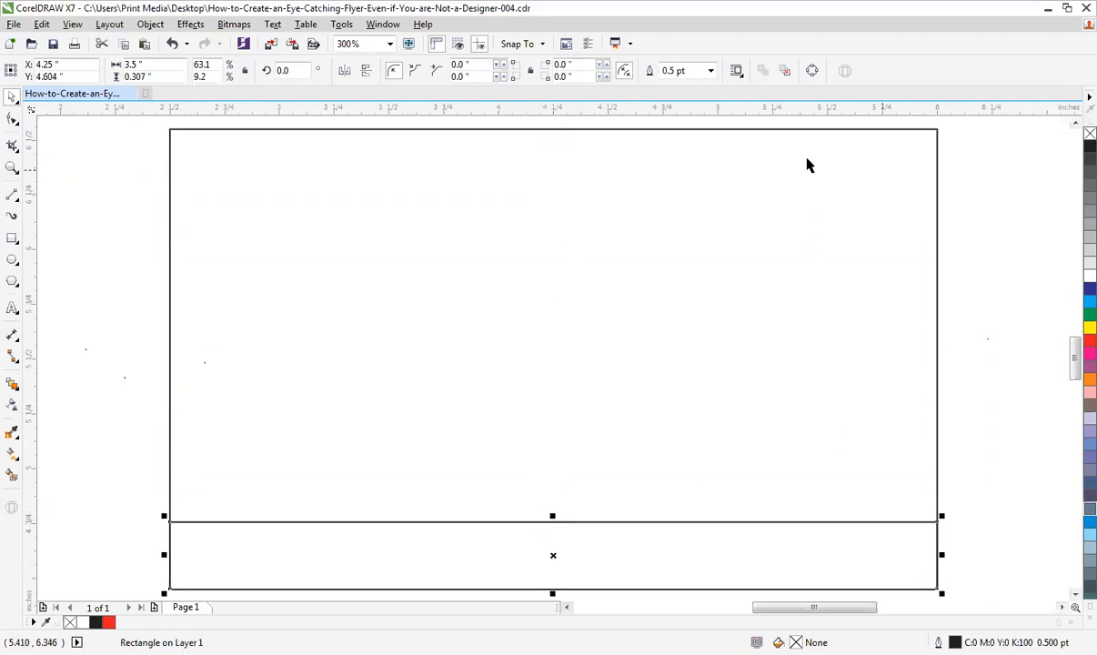
# - Fill the large frame rectangle with dark grey and deselect it
pyautogui.click(806, 129)
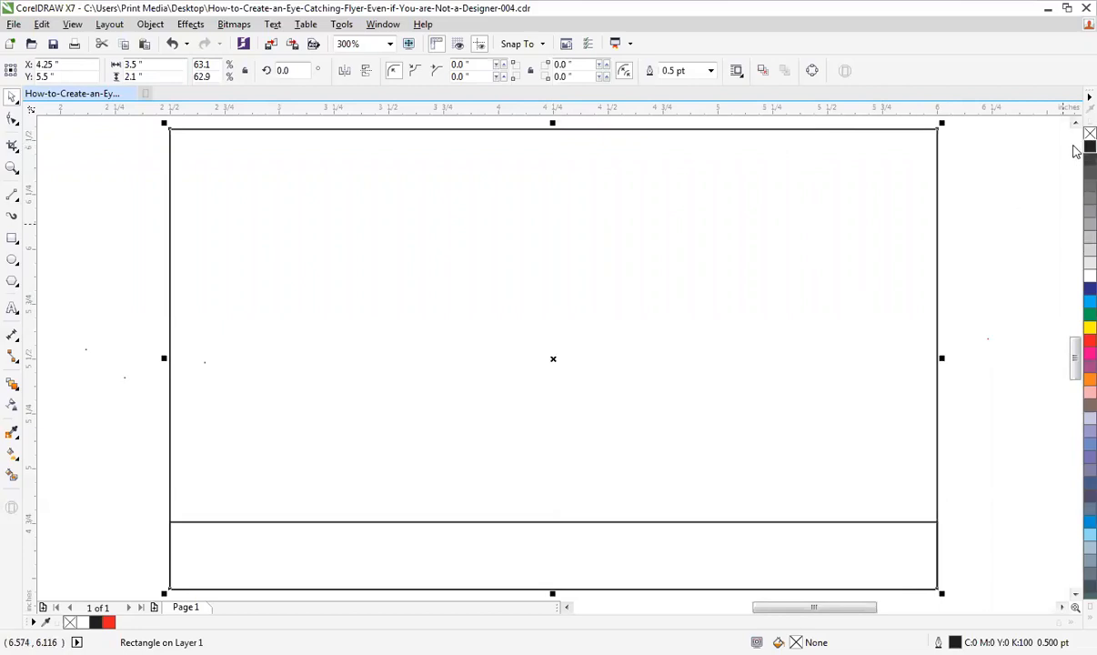
pyautogui.click(1087, 186)
pyautogui.click(1087, 209)
pyautogui.click(1000, 335)
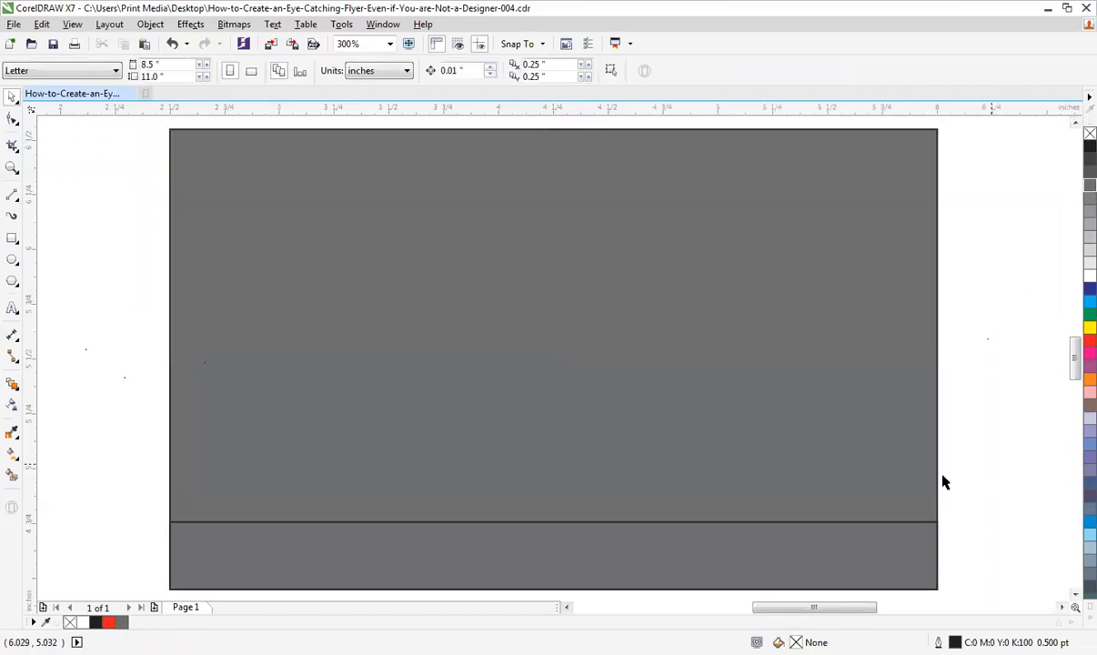
# - Fill the bottom strip with red (M:100 Y:100) and remove its outline
pyautogui.click(921, 524)
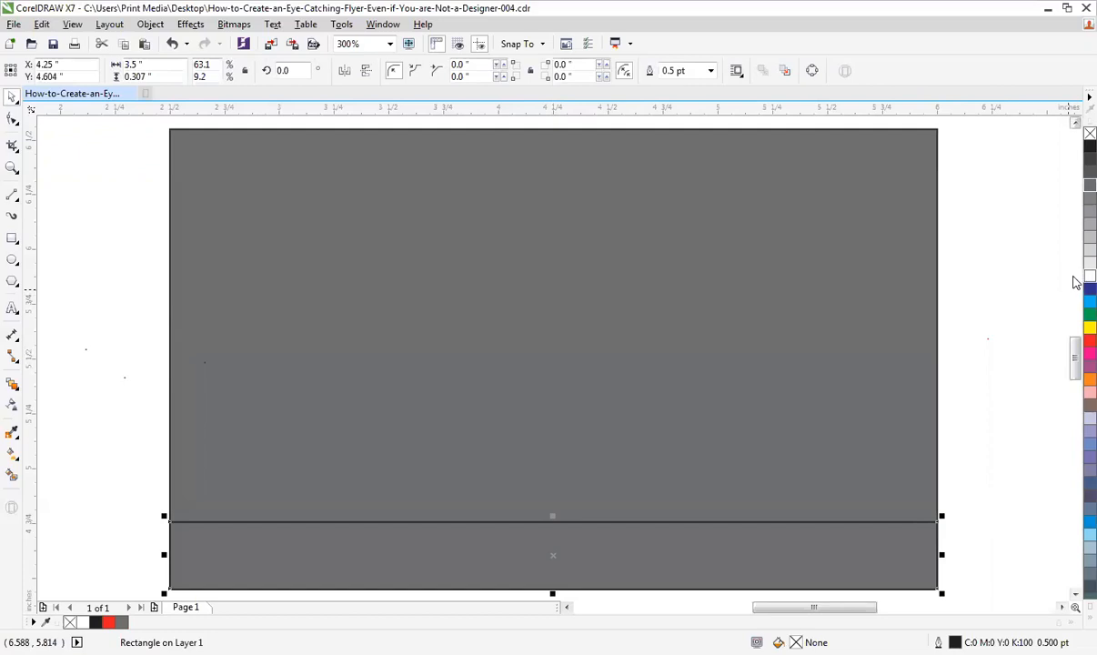
pyautogui.click(1089, 339)
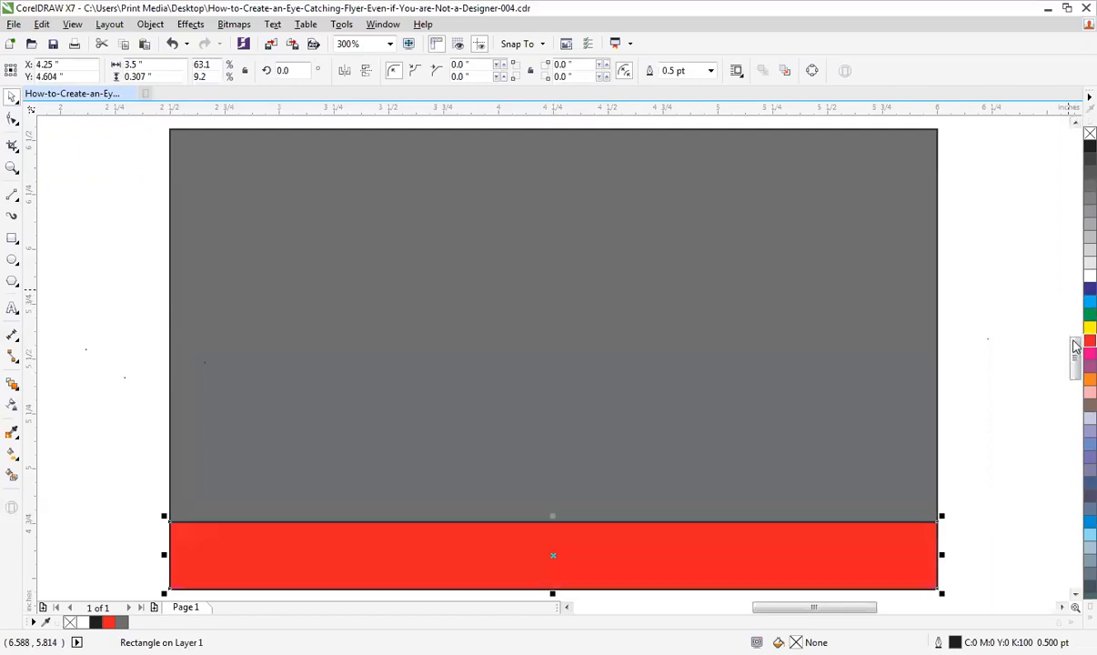
pyautogui.rightClick(1090, 134)
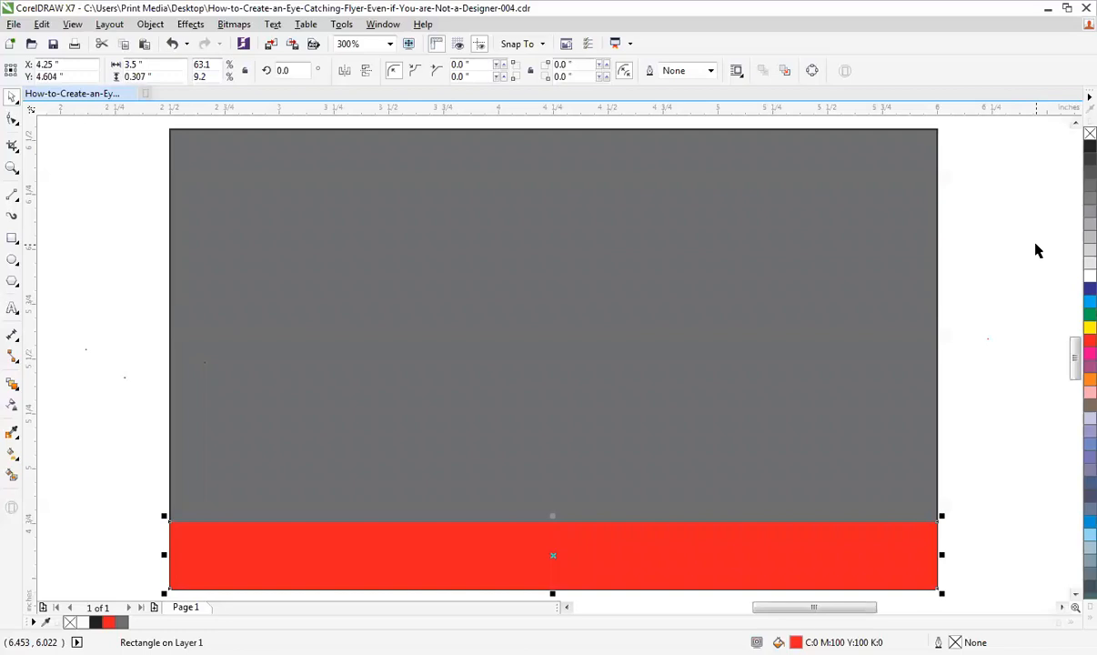
pyautogui.click(1028, 270)
pyautogui.click(919, 537)
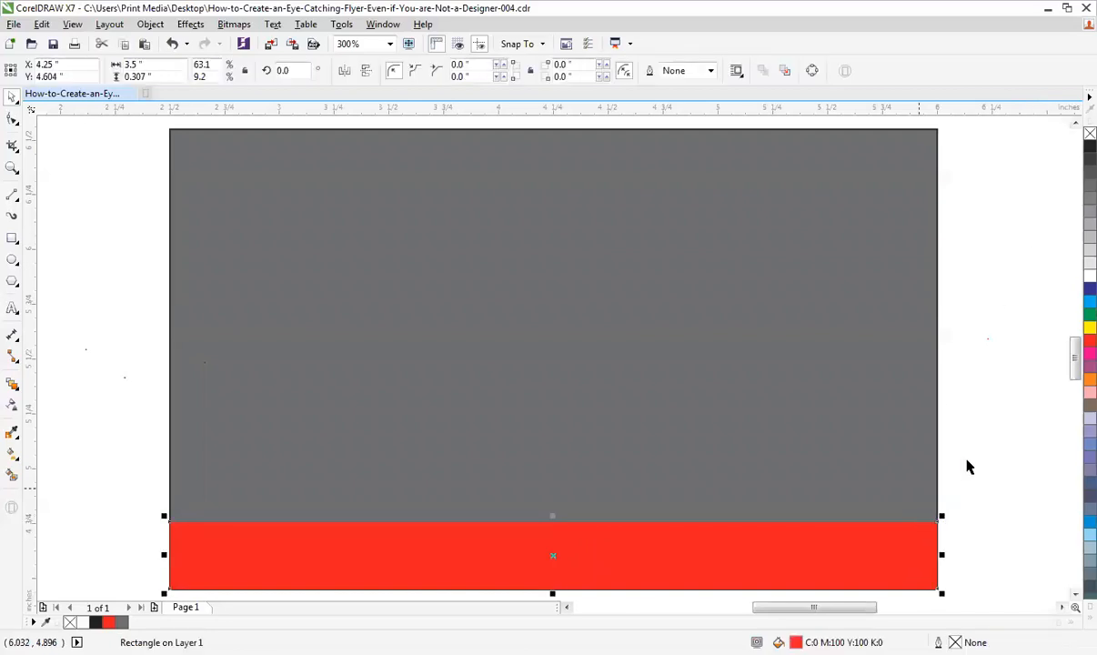
# - Try cyan, magenta and finally C:100 M:20 blue as the bottom strip's fill
pyautogui.click(1076, 306)
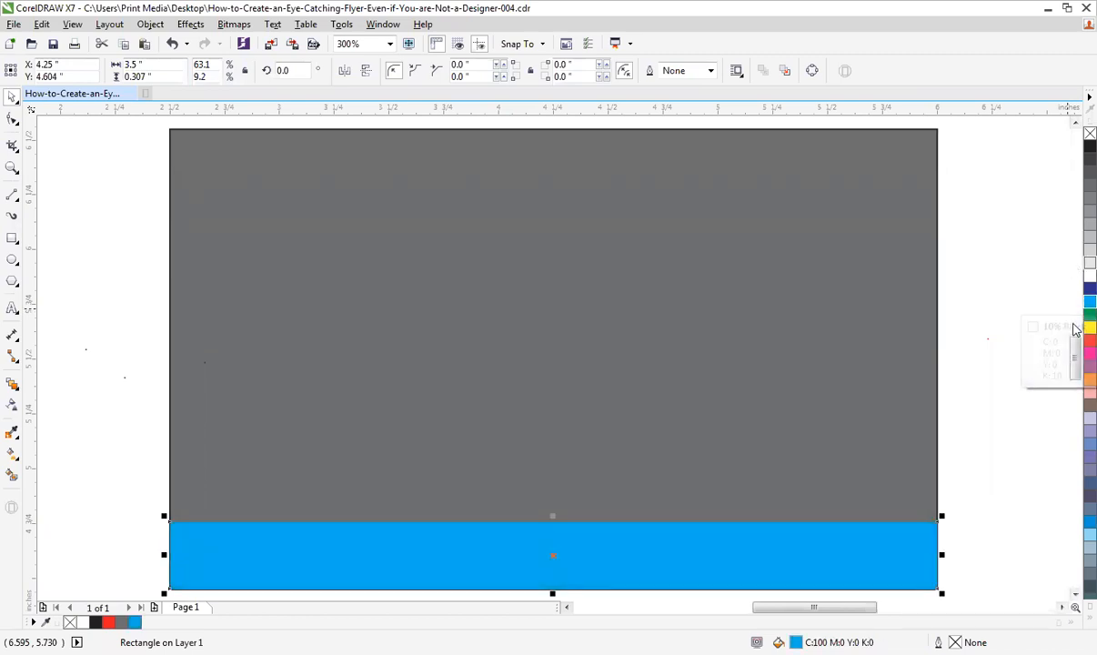
pyautogui.click(1076, 357)
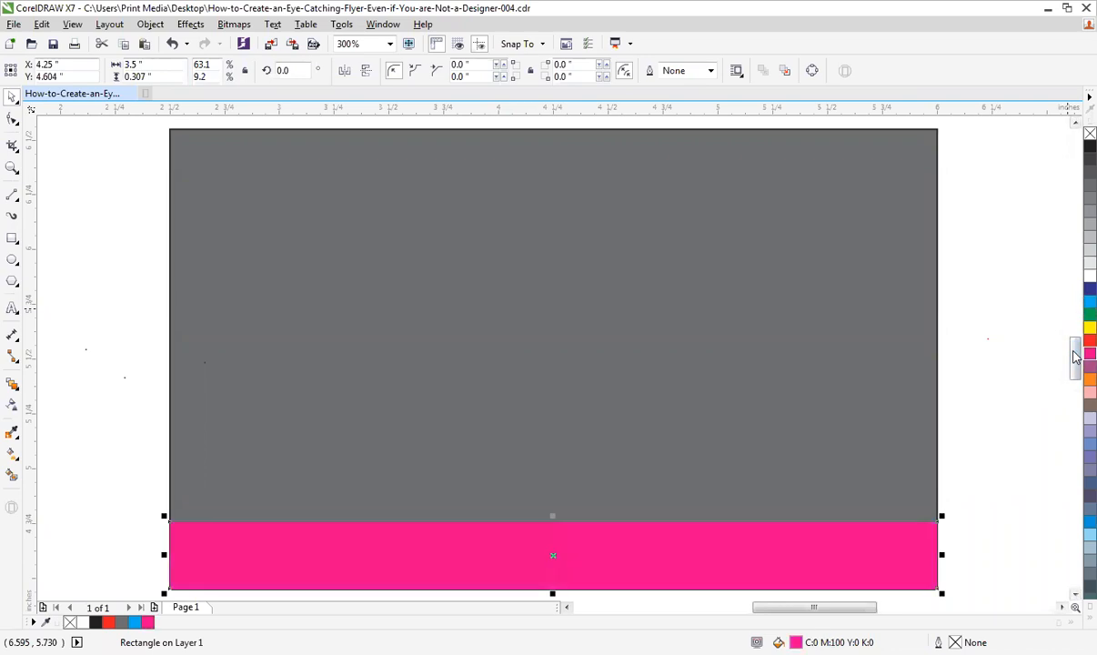
pyautogui.click(1075, 517)
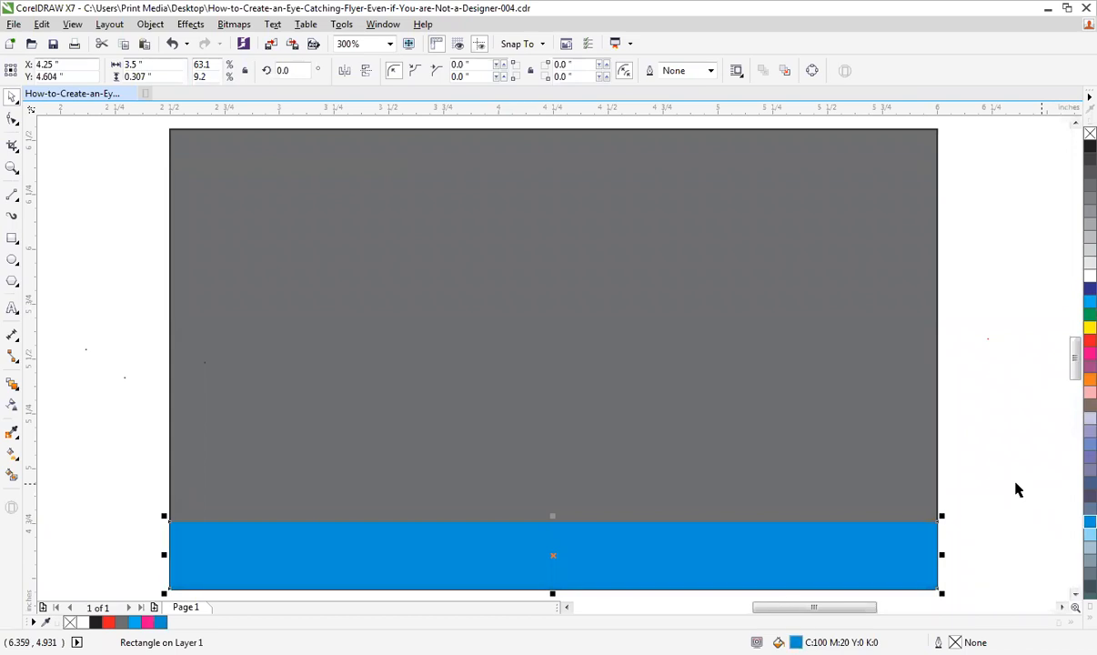
# - Delete the bottom strip and clear the large frame's fill
pyautogui.press('Delete')
pyautogui.click(915, 454)
pyautogui.click(1089, 135)
# - Squeeze a copy of the frame into a bottom strip about 0.245 inch high, and fill the large frame with 40% black
pyautogui.moveTo(552, 123); pyautogui.dragTo(556, 534)
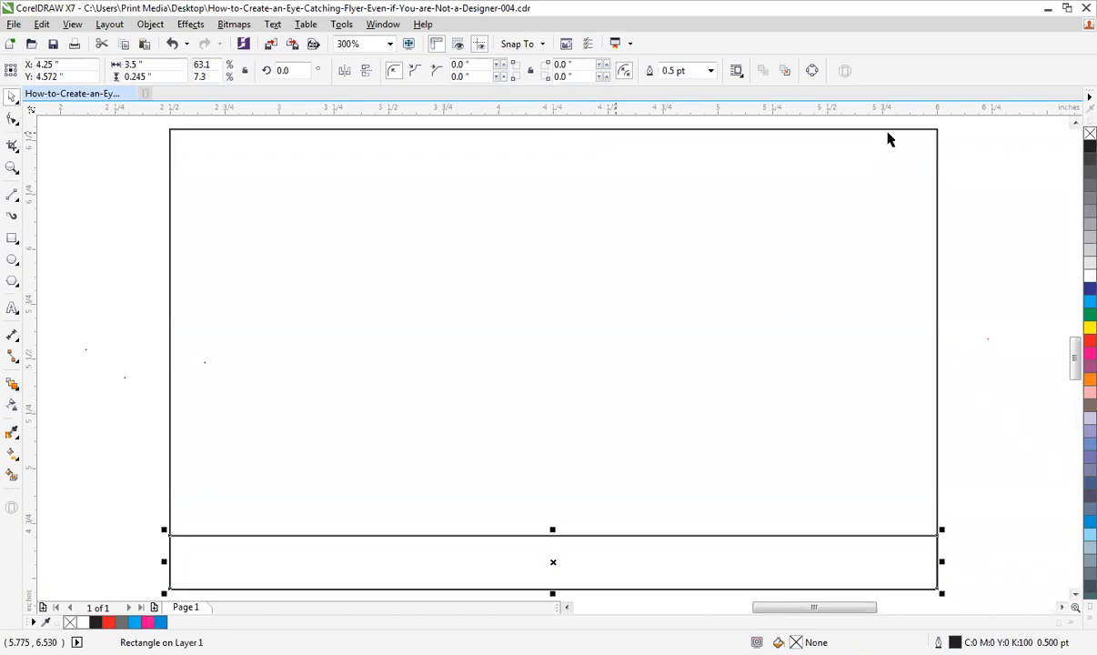
pyautogui.click(936, 157)
pyautogui.click(1088, 223)
pyautogui.click(950, 424)
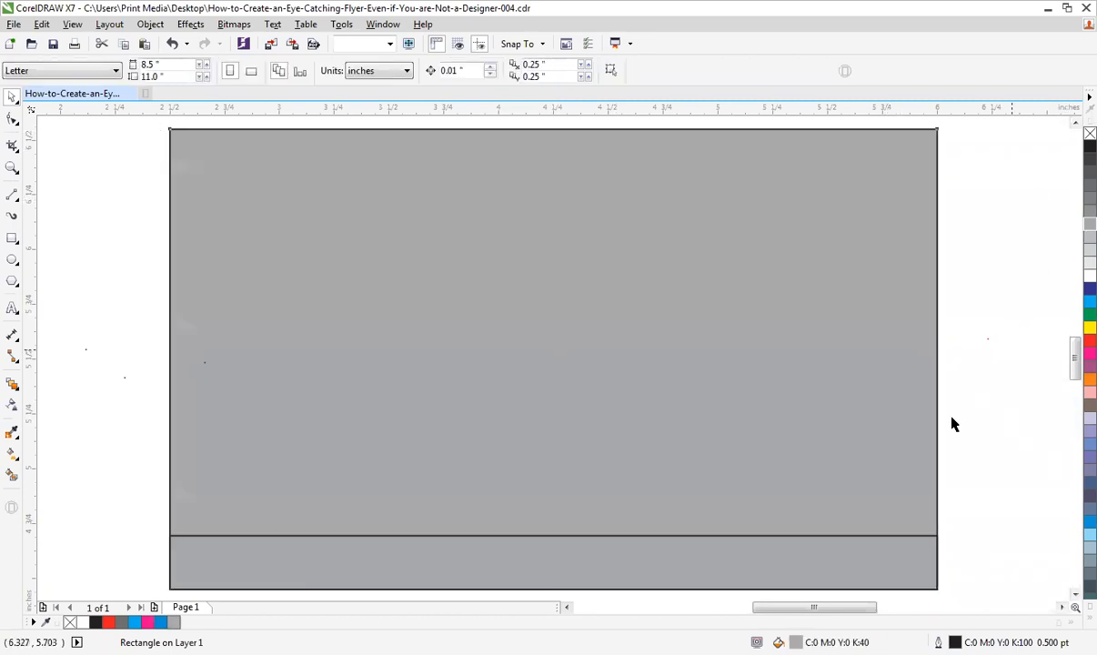
# - Fill the bottom strip with red (M:100 Y:100), keeping it selected
pyautogui.click(928, 536)
pyautogui.click(1089, 341)
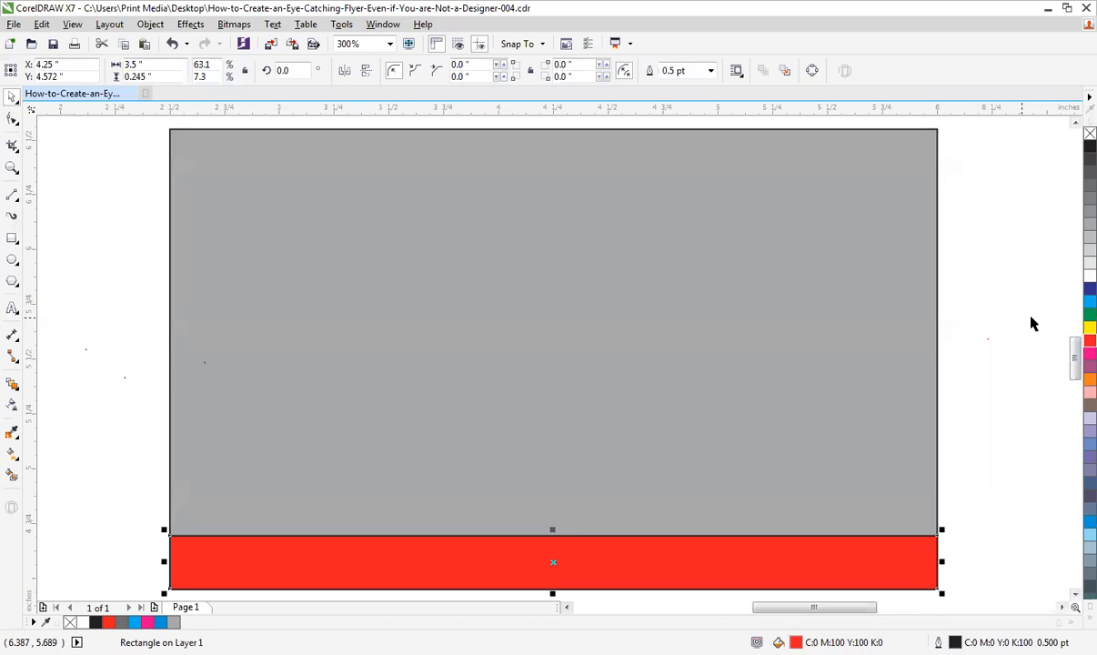
pyautogui.click(816, 546)
pyautogui.click(990, 454)
pyautogui.click(826, 563)
# - Try converting the red strip to curves twice, undoing the conversion each time
pyautogui.scroll(-2, 824, 559)
pyautogui.moveTo(438, 485); pyautogui.dragTo(900, 592)
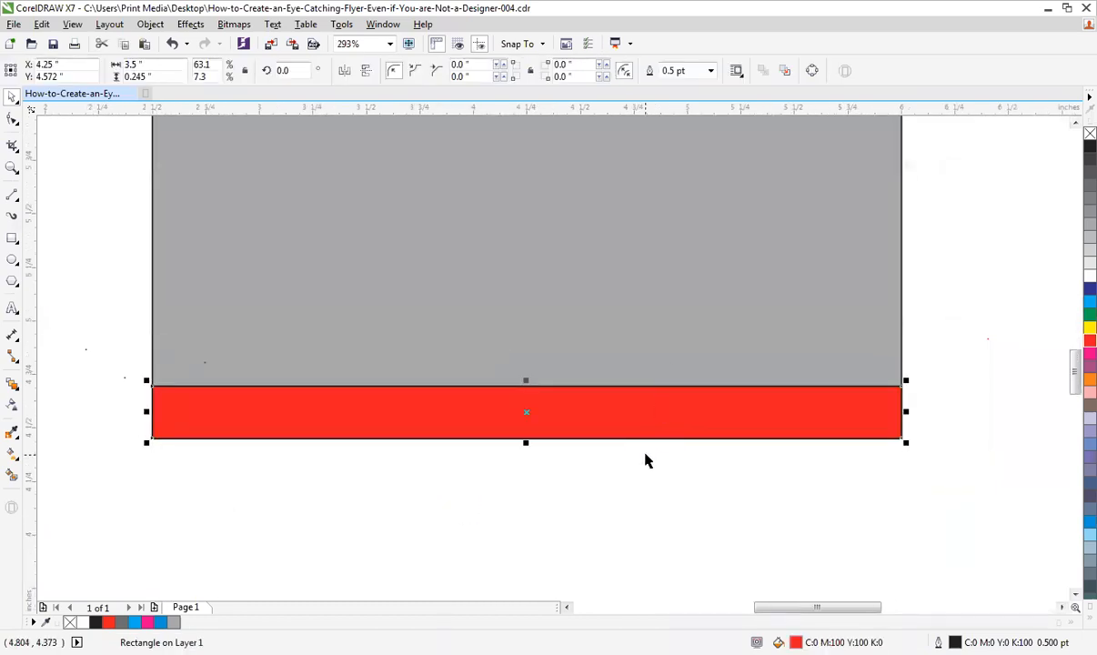
pyautogui.hotkey('ctrl', 'q')
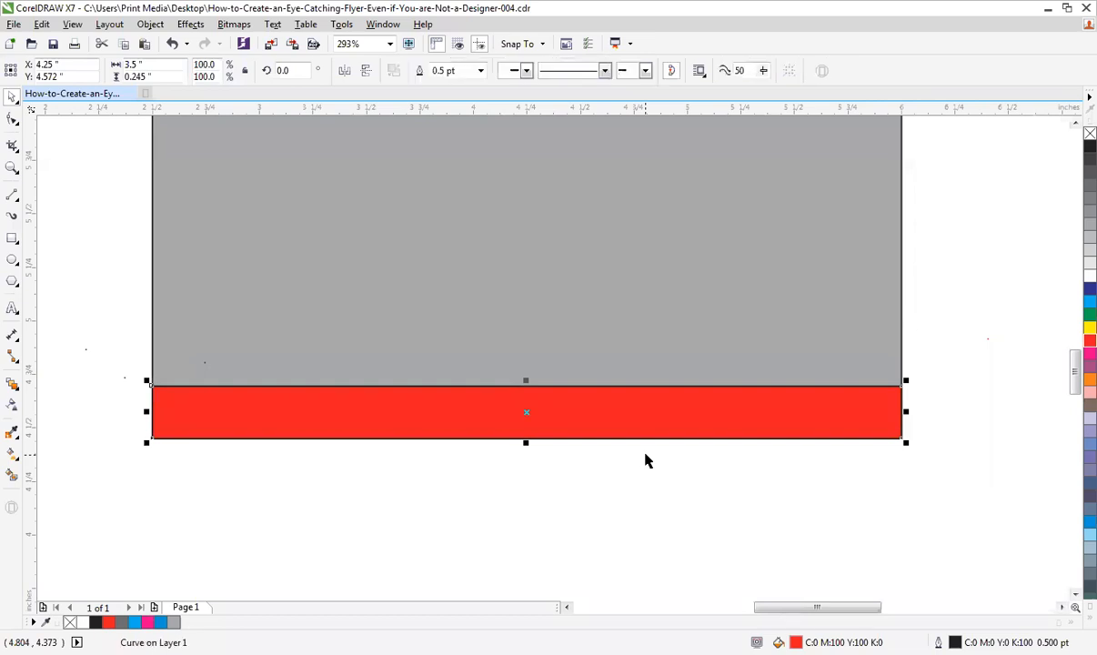
pyautogui.hotkey('ctrl', 'z')
pyautogui.rightClick(572, 418)
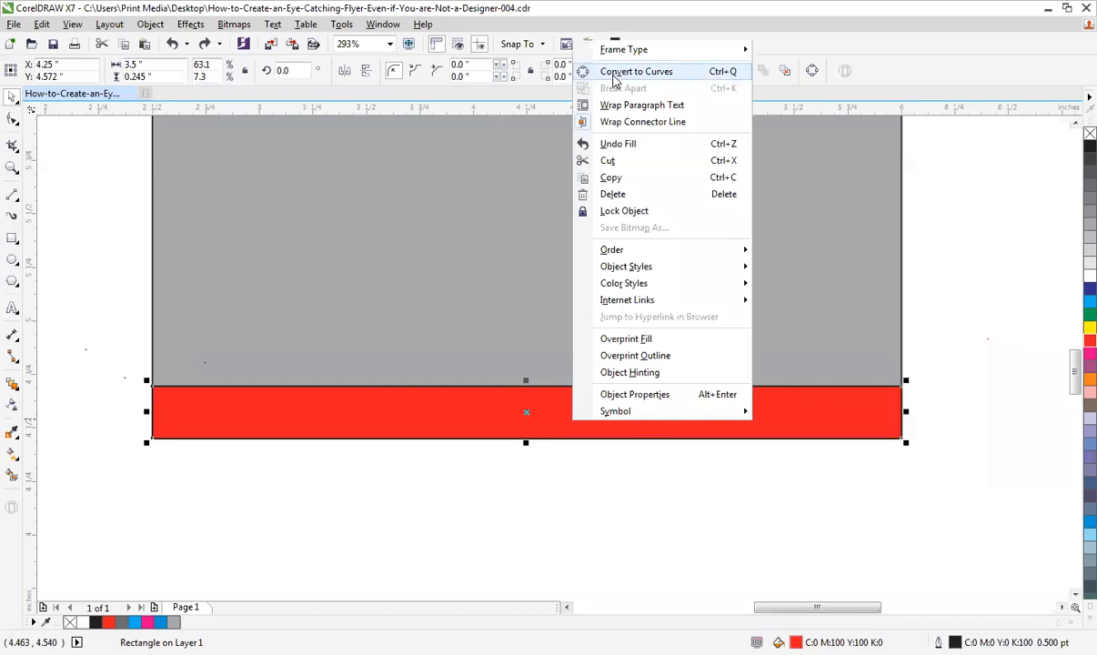
pyautogui.click(614, 73)
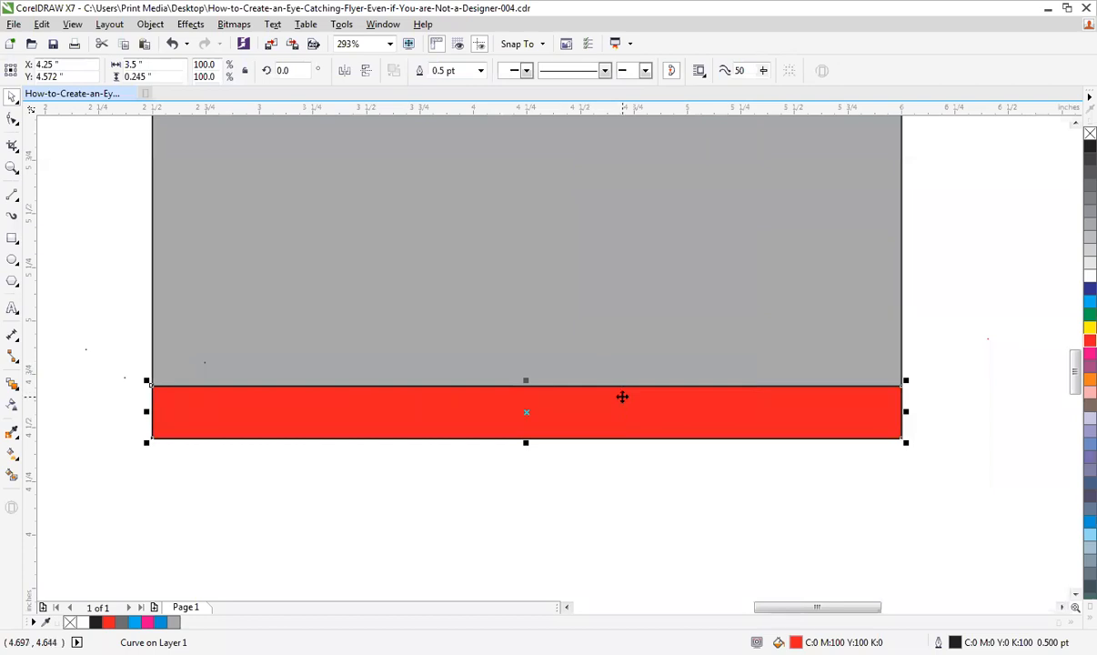
pyautogui.hotkey('ctrl', 'z')
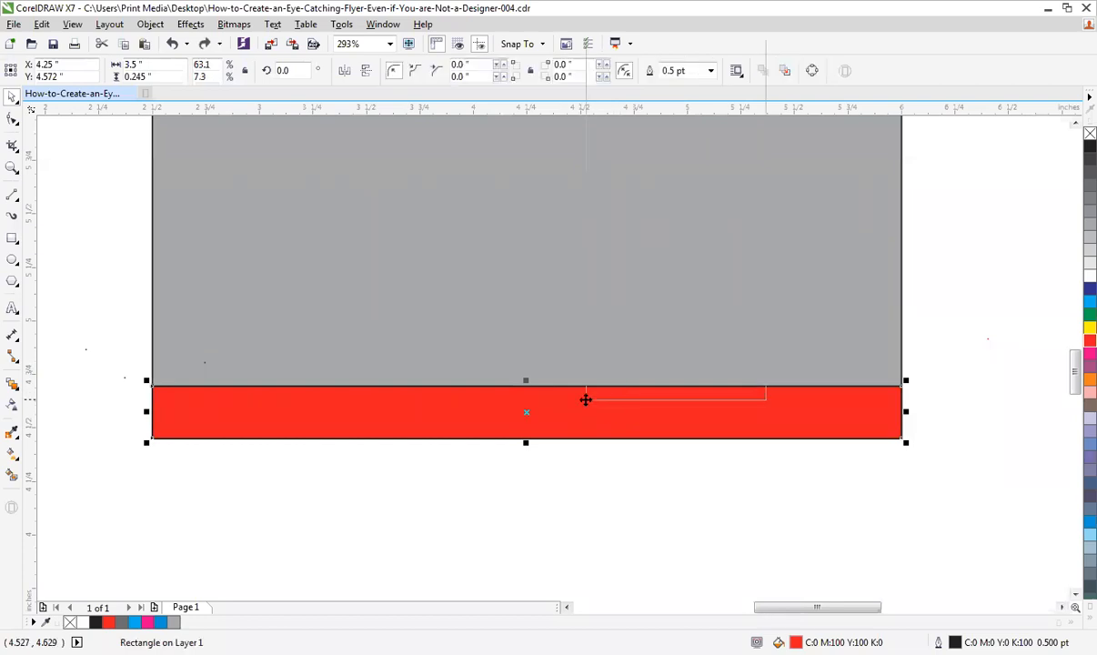
# - Convert the red bottom strip to curves
pyautogui.rightClick(585, 399)
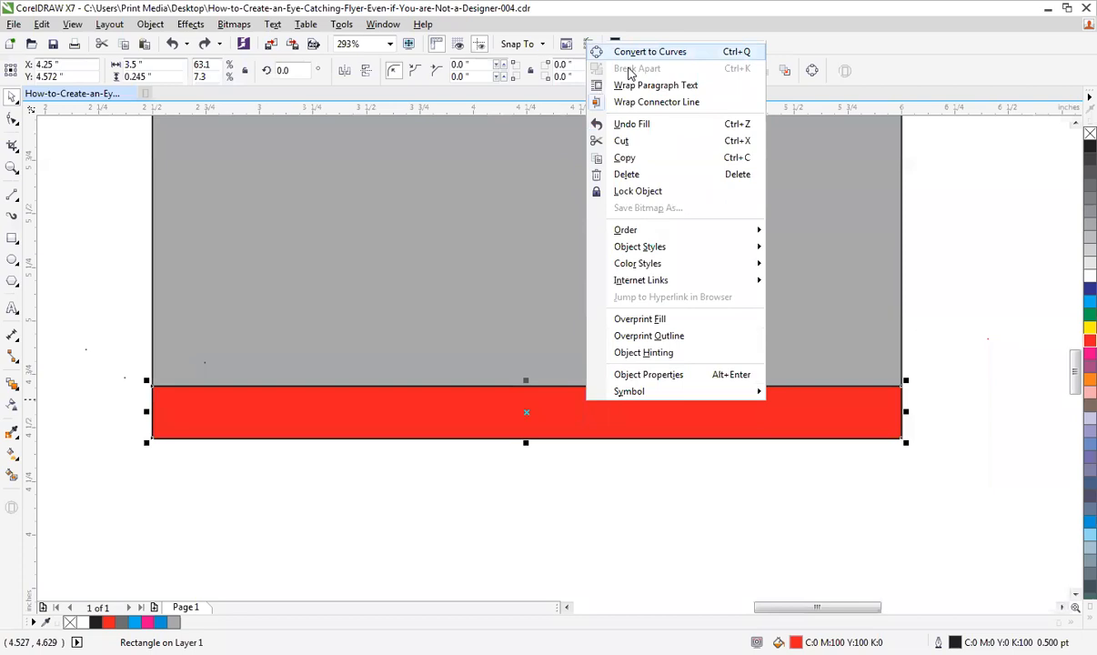
pyautogui.click(636, 54)
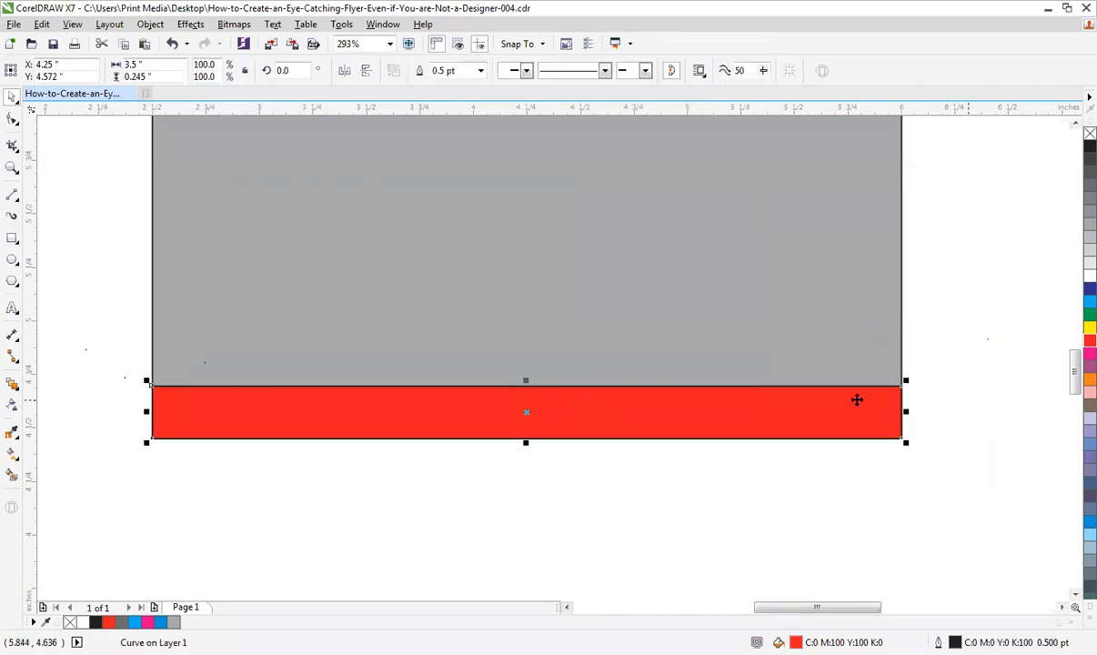
pyautogui.scroll(-1, 856, 399)
pyautogui.press('F4')
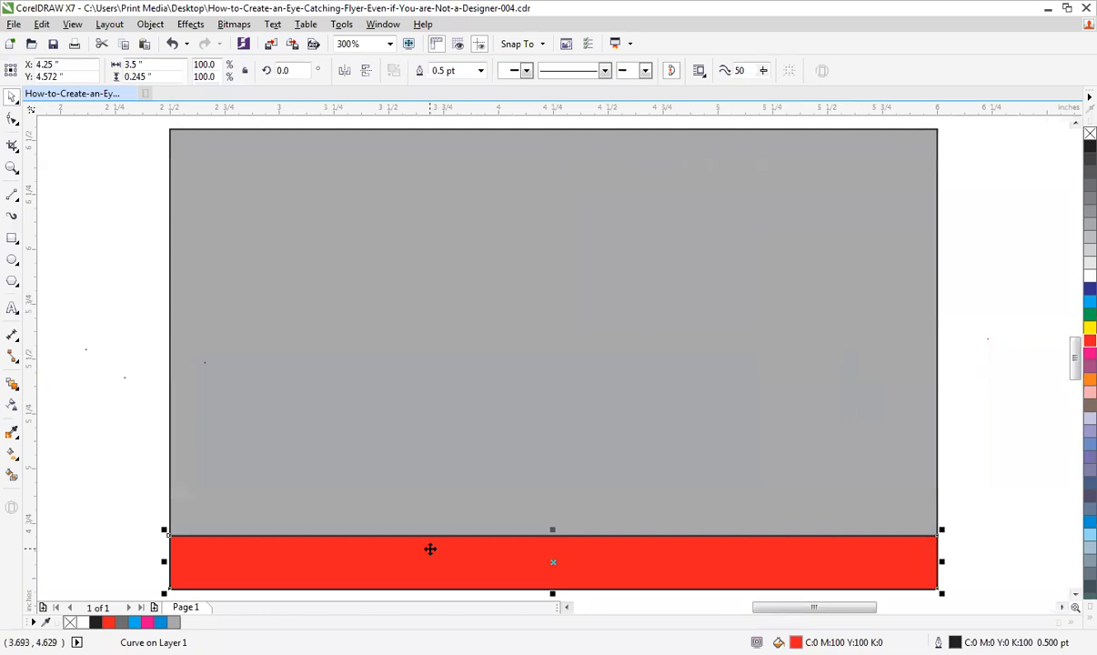
# - Examine the boundary between the red strip's upper edge and the grey background at high magnification
pyautogui.moveTo(142, 504); pyautogui.dragTo(980, 579)
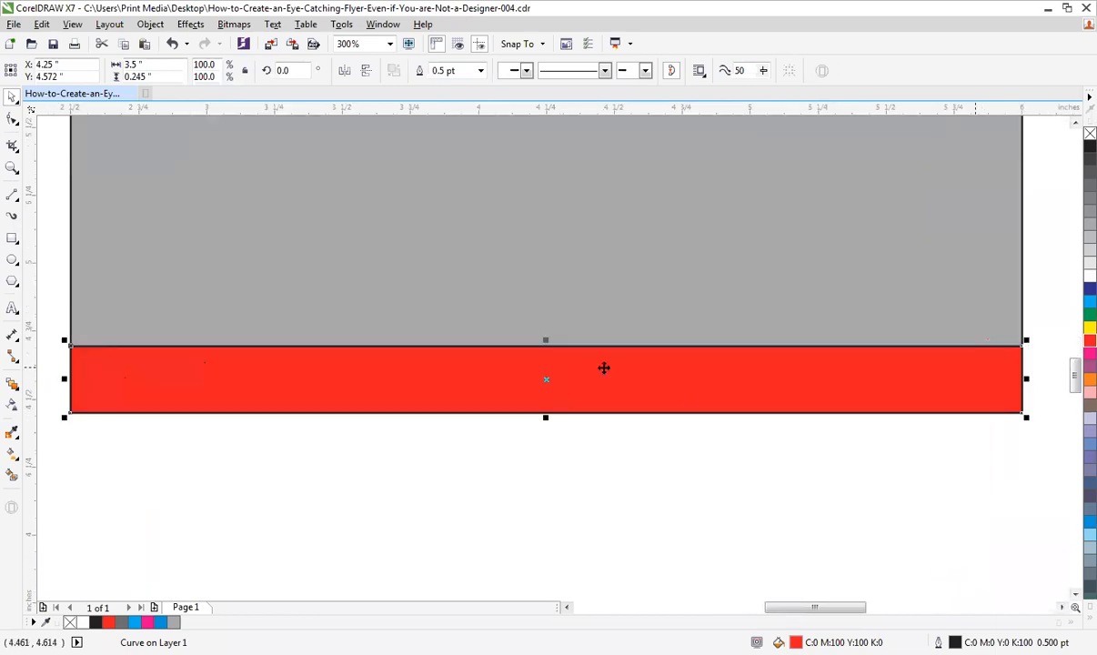
pyautogui.press('F10')
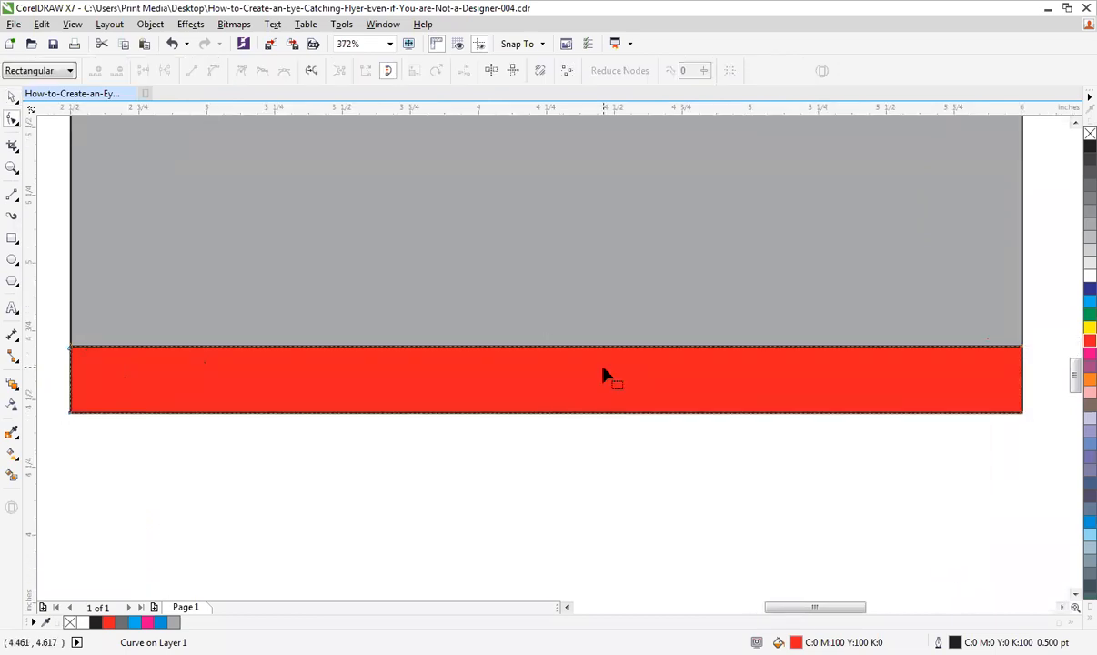
pyautogui.press('F2')
pyautogui.moveTo(473, 289); pyautogui.dragTo(703, 446)
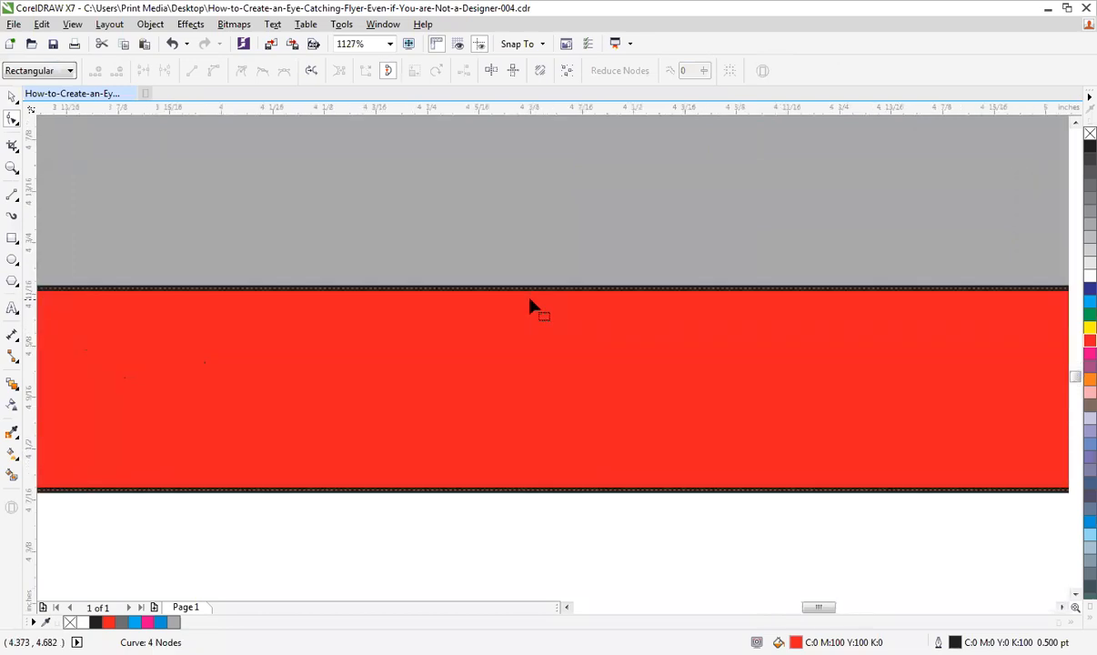
pyautogui.press('F2')
pyautogui.moveTo(455, 245); pyautogui.dragTo(796, 399)
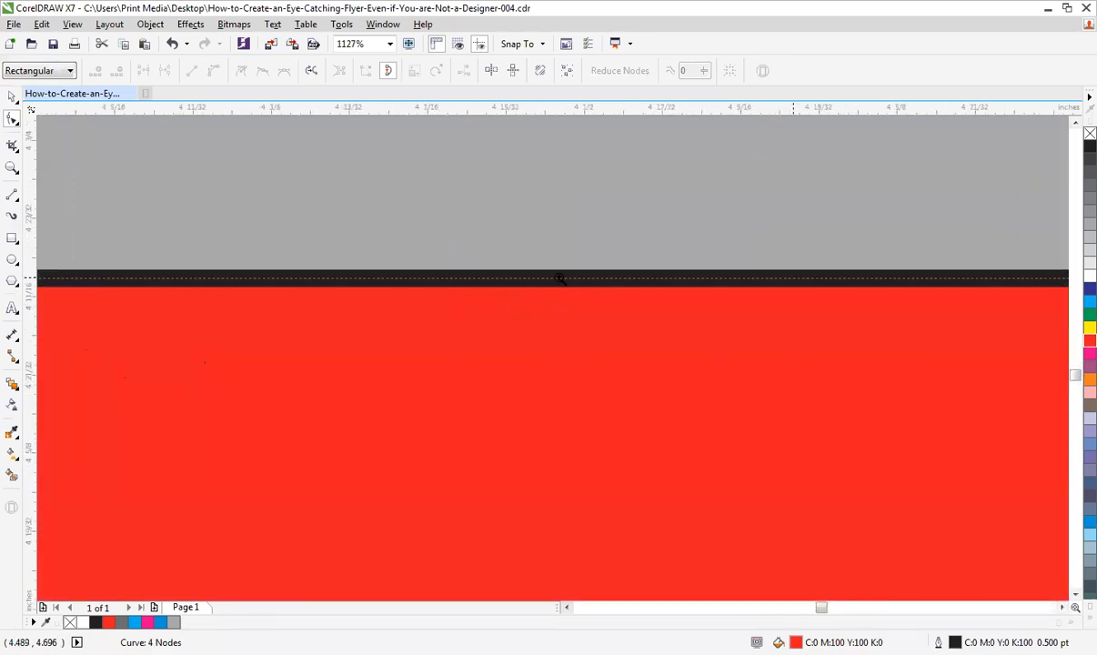
pyautogui.moveTo(559, 277); pyautogui.dragTo(704, 334)
pyautogui.scroll(-2, 730, 407)
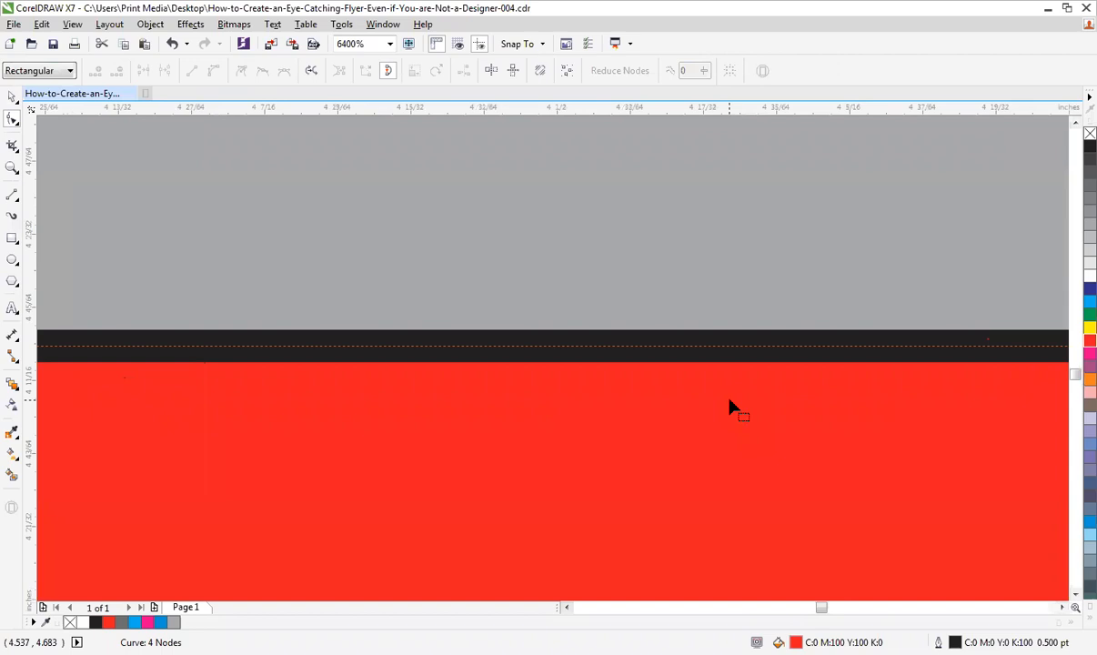
pyautogui.click(742, 373)
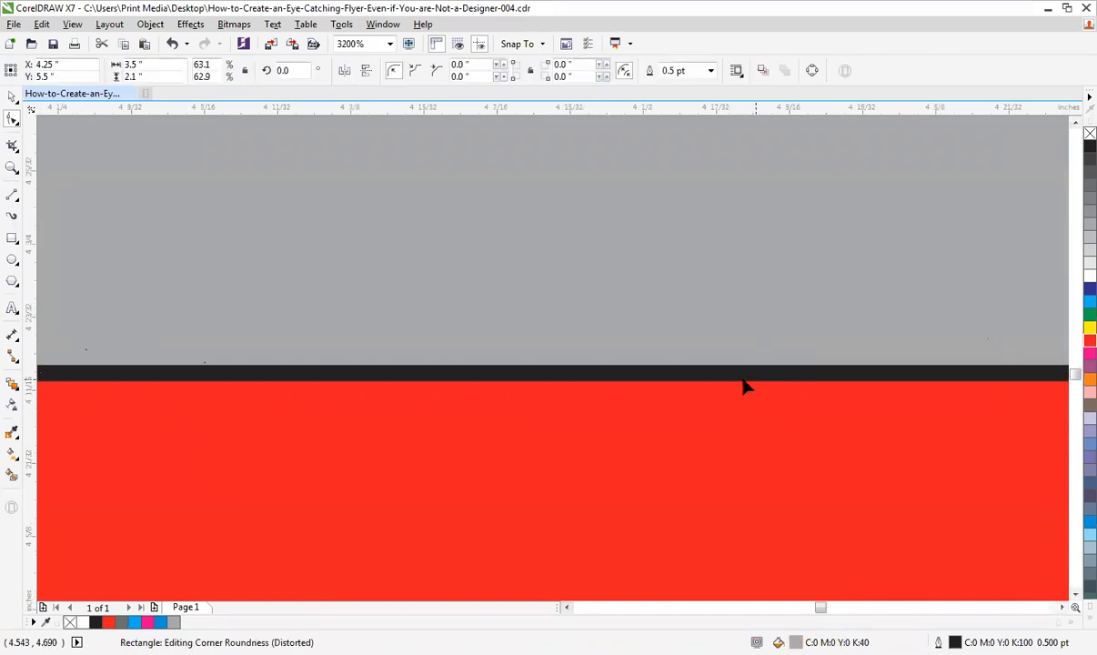
pyautogui.click(742, 385)
pyautogui.scroll(-4, 744, 421)
pyautogui.moveTo(331, 468); pyautogui.dragTo(806, 582)
pyautogui.scroll(-1, 806, 581)
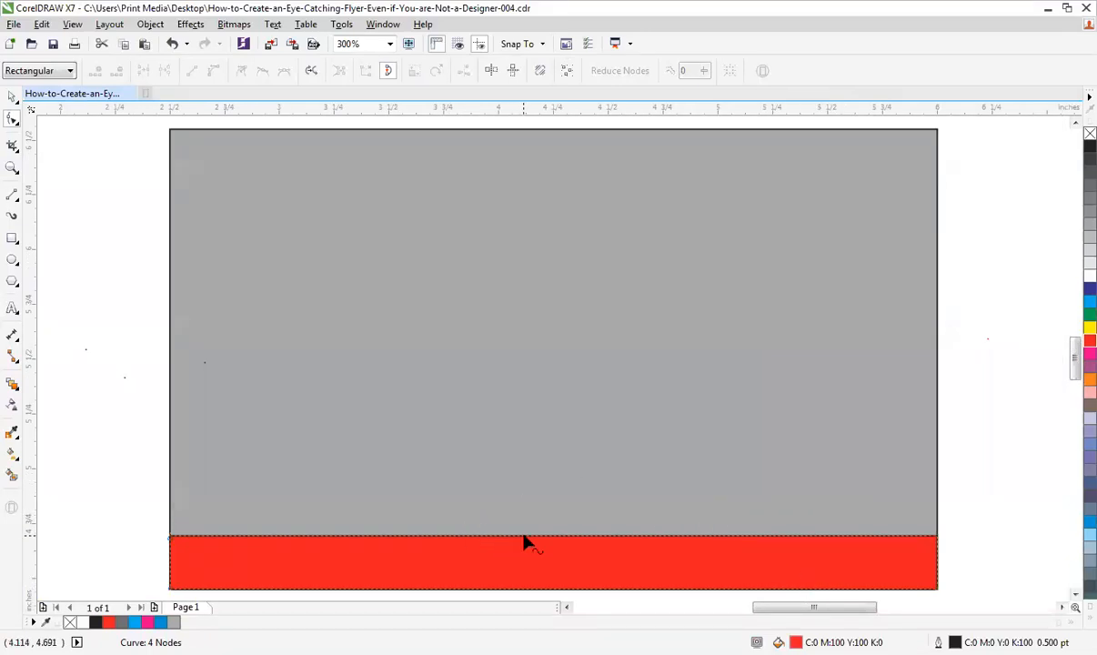
# - Undo the strip's conversion to curves, try converting it again, and undo back past its red fill
pyautogui.click(545, 534)
pyautogui.hotkey('ctrl', 'z')
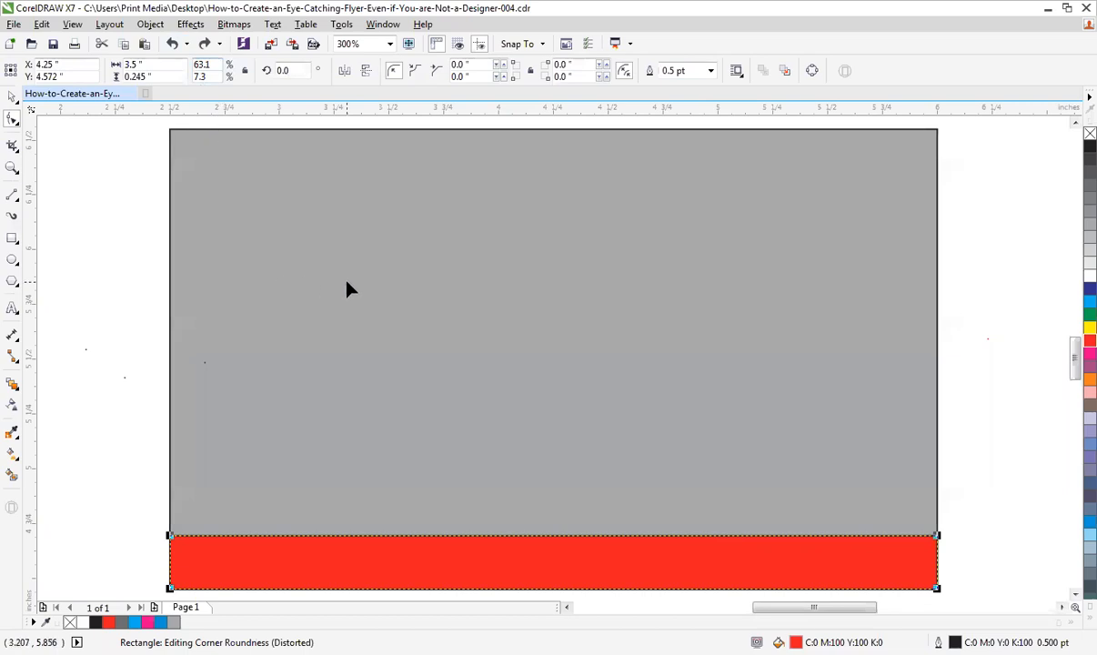
pyautogui.press('space')
pyautogui.click(553, 539)
pyautogui.click(553, 543)
pyautogui.hotkey('ctrl', 'q')
pyautogui.press('F10')
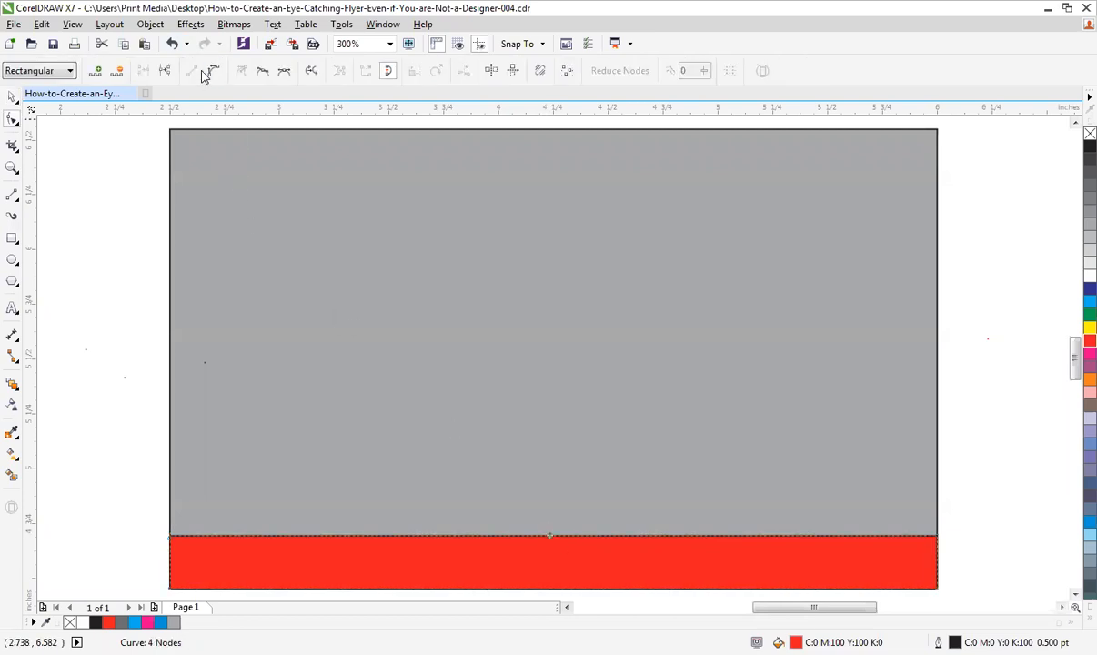
pyautogui.hotkey('ctrl', 'z')
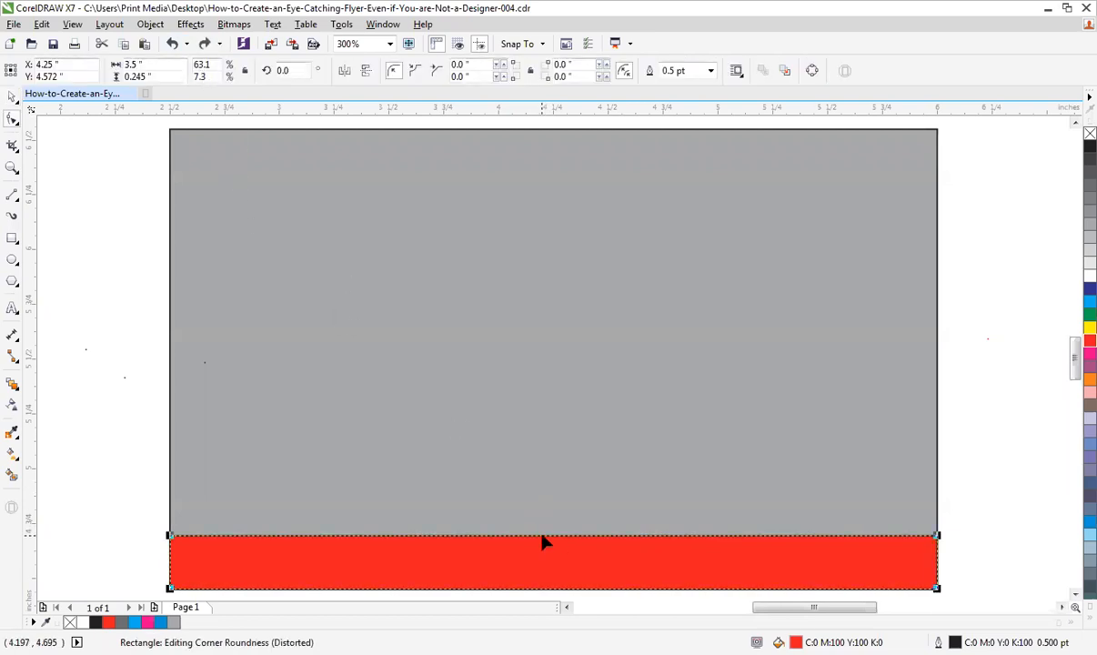
pyautogui.hotkey('ctrl', 'z')
# - Select the unfilled bottom strip and convert it to curves
pyautogui.click(576, 544)
pyautogui.click(574, 536)
pyautogui.hotkey('ctrl', 'q')
# - Try adding a node on the strip's upper edge and bending the adjoining segment, then undo both changes
pyautogui.click(574, 537)
pyautogui.click(572, 536)
pyautogui.doubleClick(571, 535)
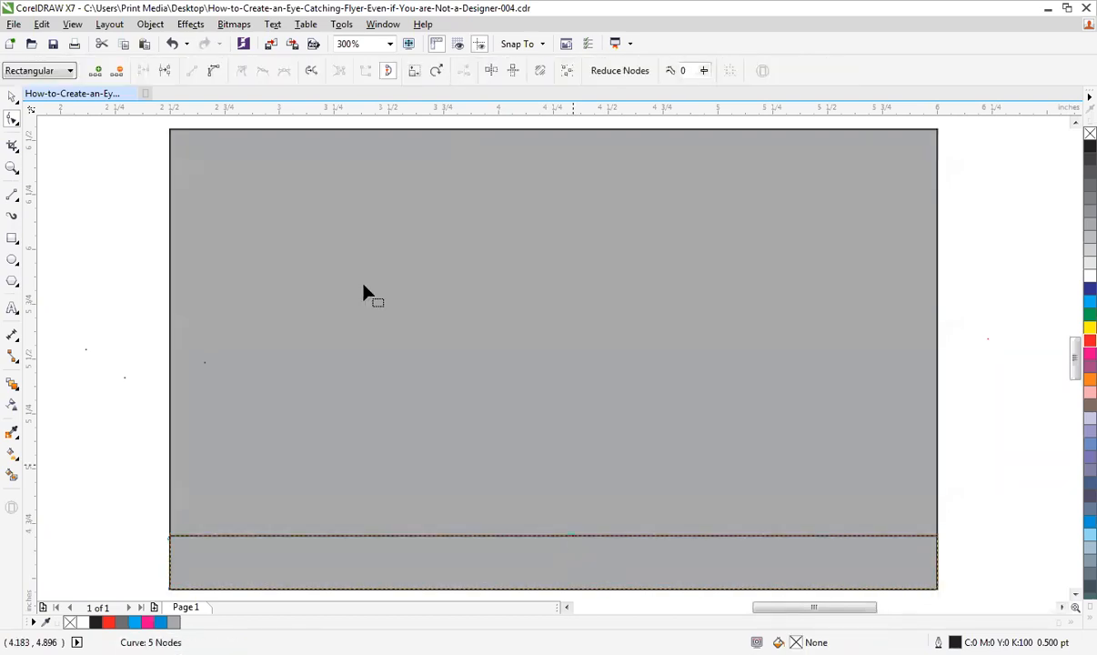
pyautogui.click(213, 73)
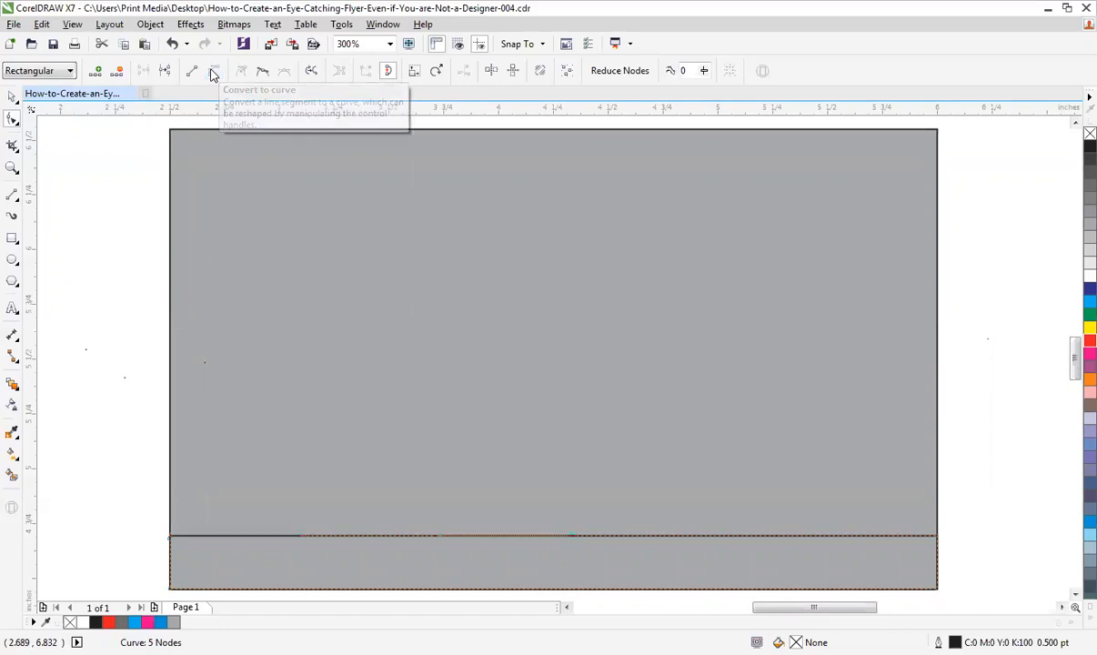
pyautogui.moveTo(440, 537); pyautogui.dragTo(408, 479)
pyautogui.hotkey('ctrl', 'z')
pyautogui.hotkey('ctrl', 'z')
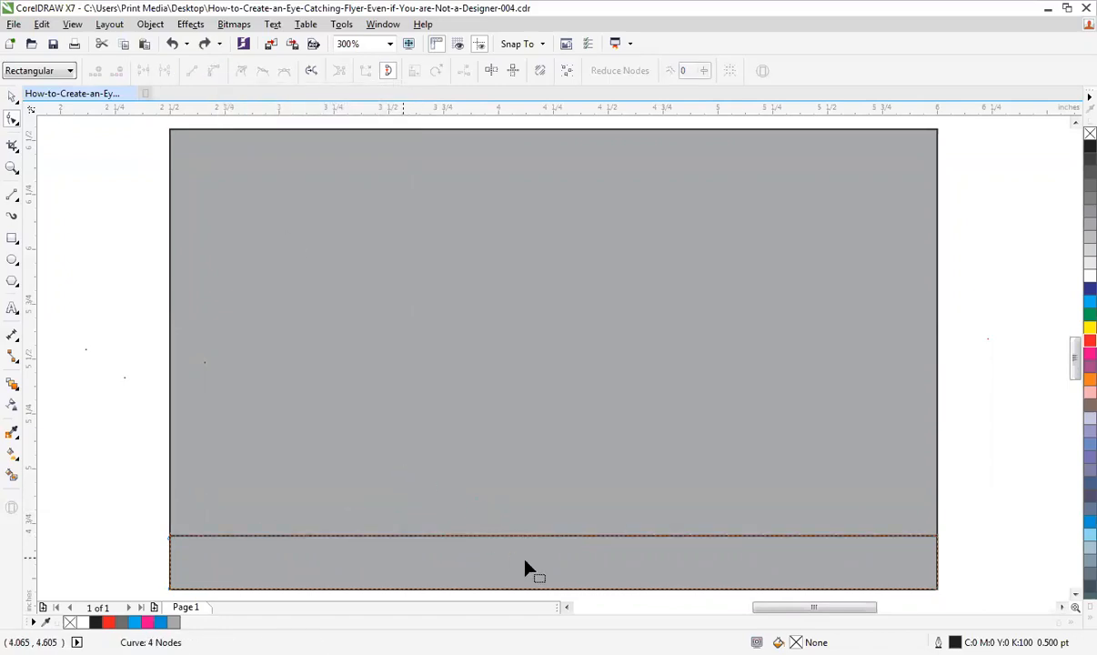
# - Convert the strip's upper edge to a curved segment and pull its left half up into a wave
pyautogui.click(517, 537)
pyautogui.click(515, 534)
pyautogui.click(476, 536)
pyautogui.click(213, 70)
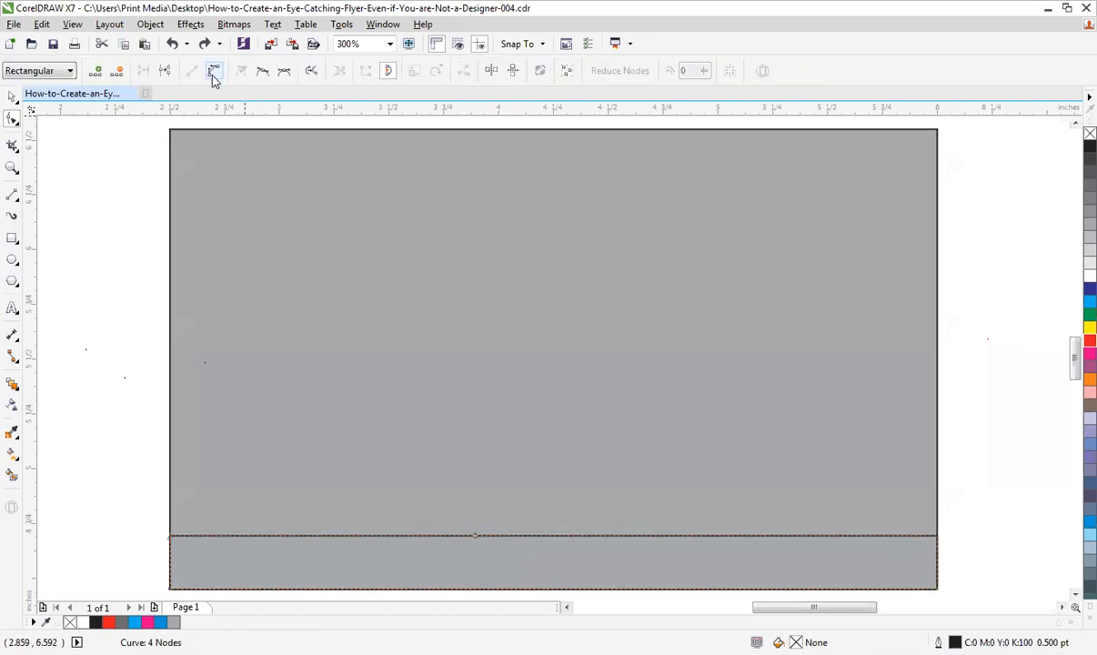
pyautogui.moveTo(435, 537); pyautogui.dragTo(378, 418)
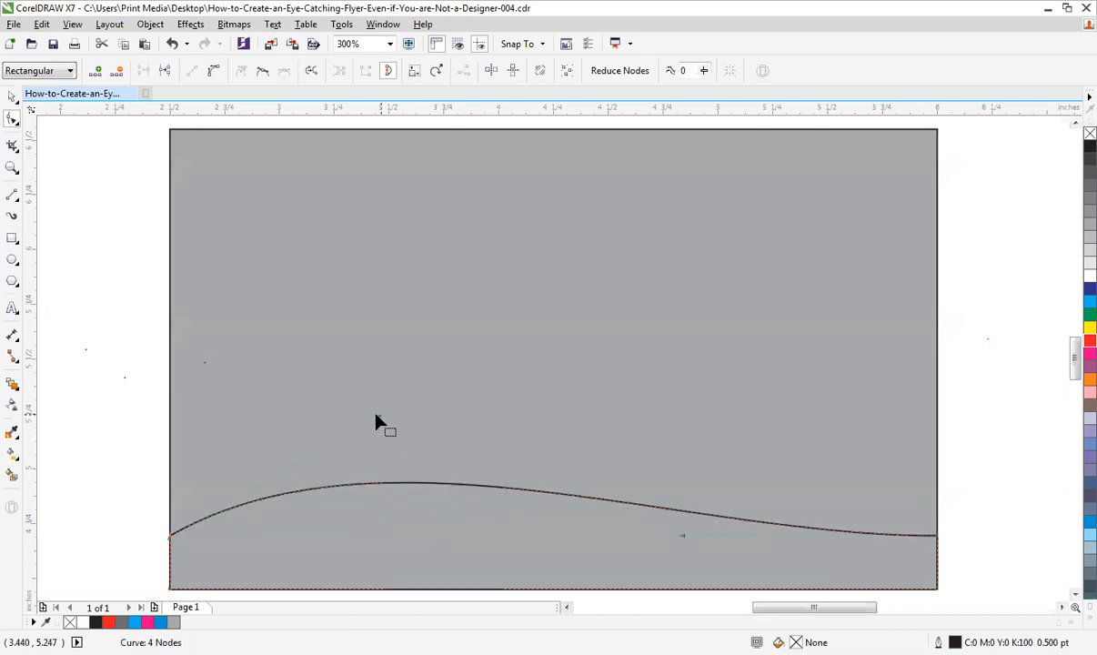
# - Fill the wave shape with red (M:100 Y:100) and deselect it
pyautogui.click(1089, 340)
pyautogui.press('space')
pyautogui.click(1001, 372)
pyautogui.scroll(-1, 1002, 372)
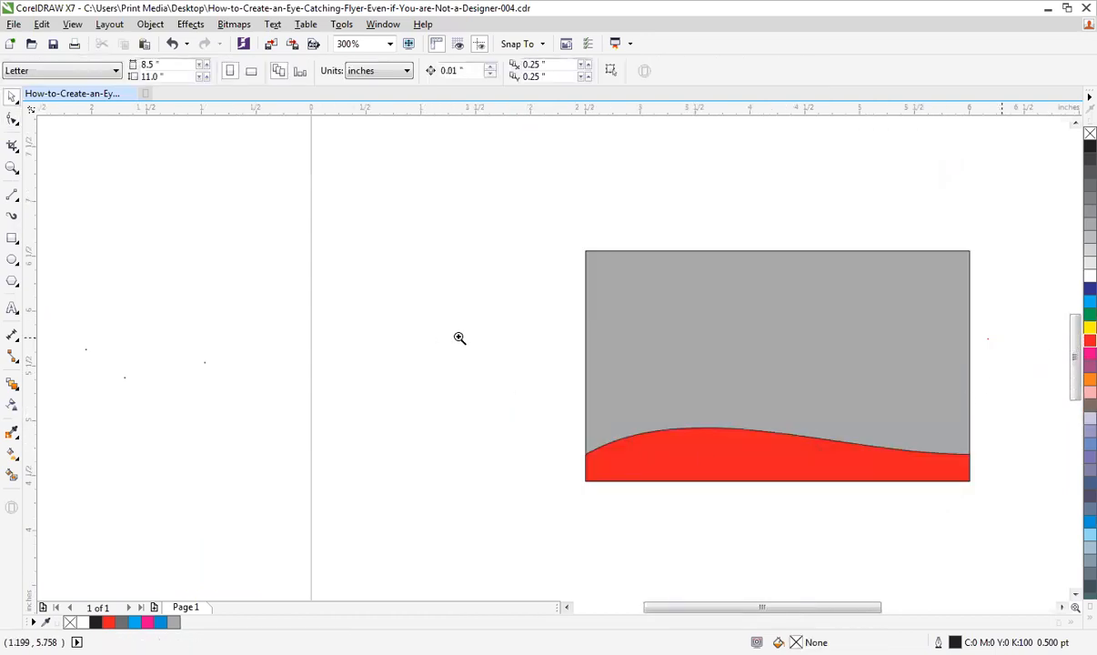
# - Refine the wave by lowering its crest and right end node, then adjusting both curve handles until it is about 0.518 inch high
pyautogui.scroll(2, 1000, 528)
pyautogui.click(738, 401)
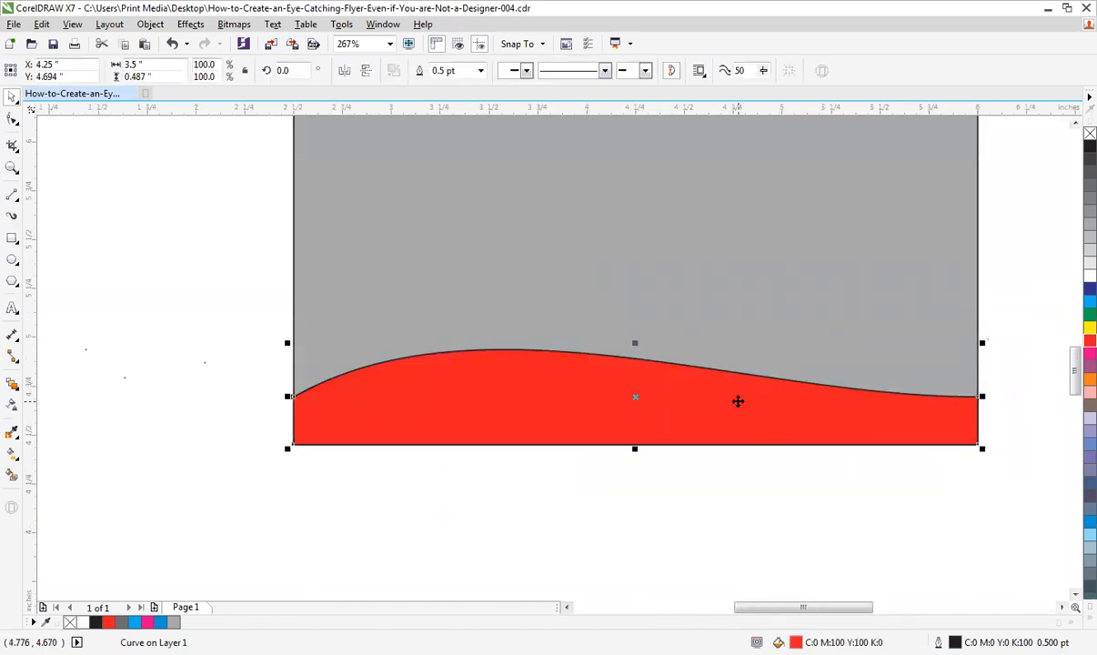
pyautogui.click(736, 400)
pyautogui.press('F10')
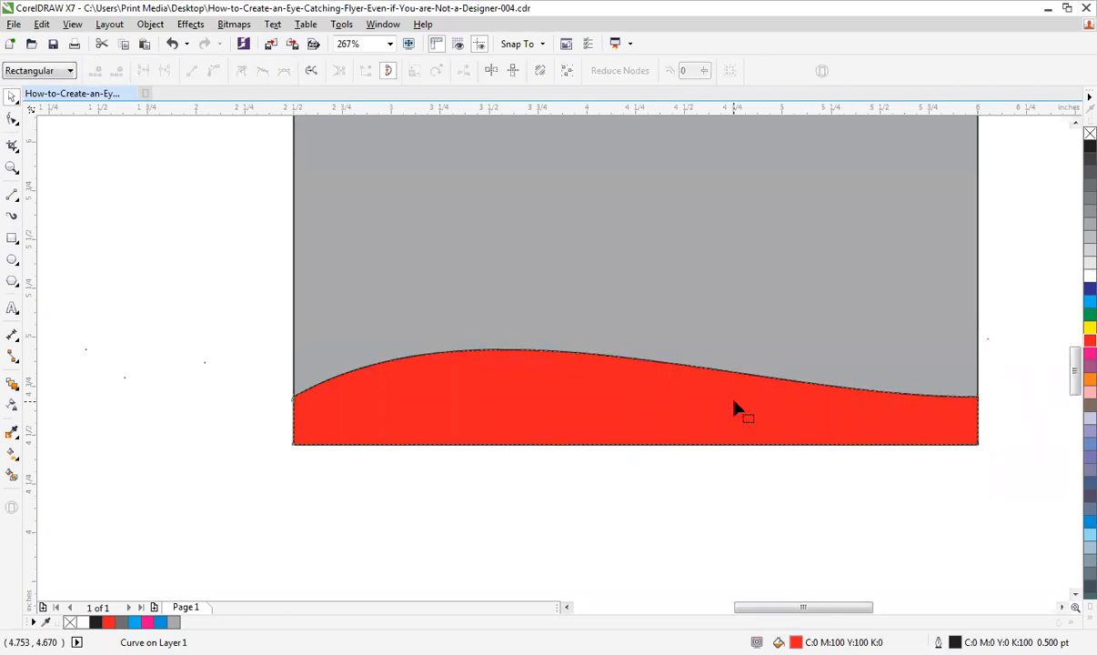
pyautogui.moveTo(592, 357); pyautogui.dragTo(587, 380)
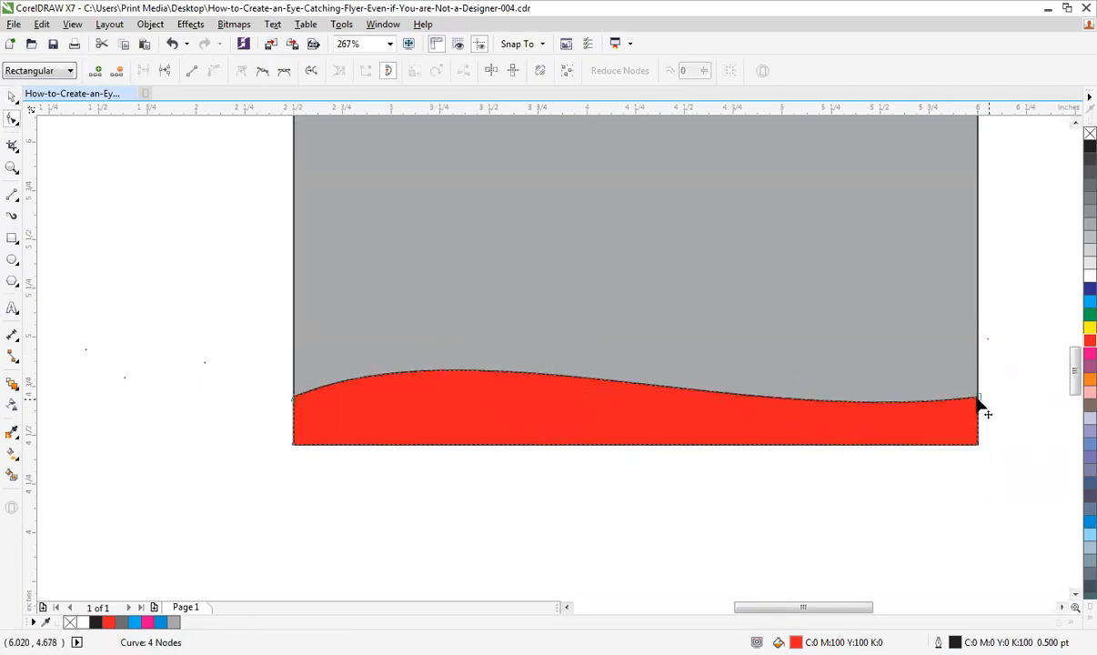
pyautogui.moveTo(978, 397)
pyautogui.mouseDown()
pyautogui.moveTo(980, 424)
pyautogui.moveTo(977, 410)
pyautogui.mouseUp()
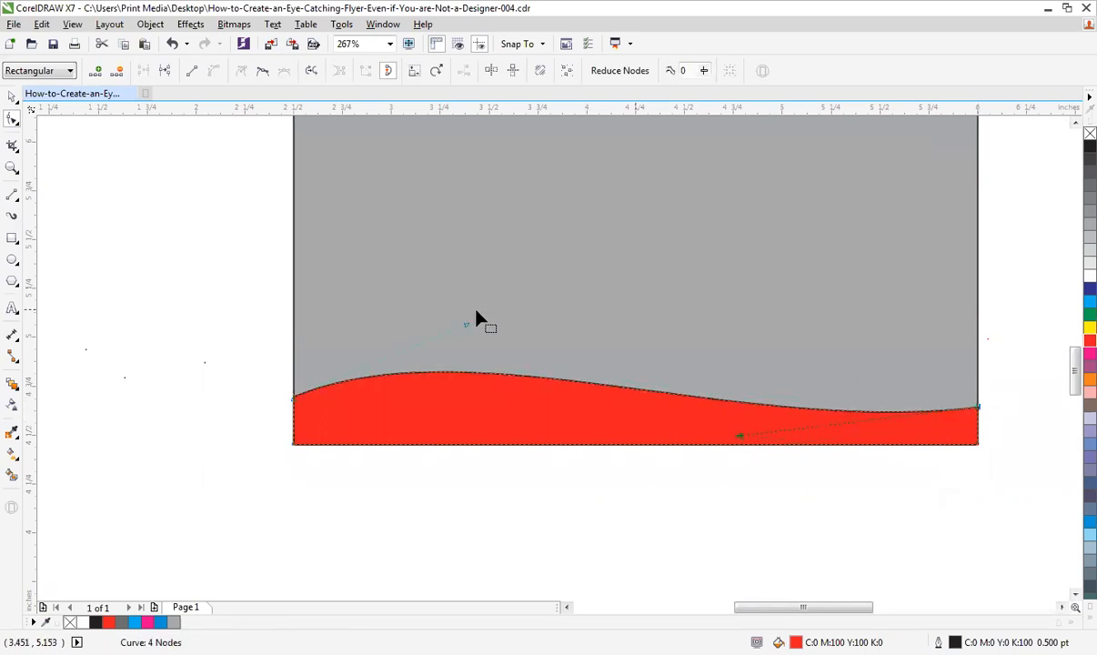
pyautogui.moveTo(467, 326); pyautogui.dragTo(446, 251)
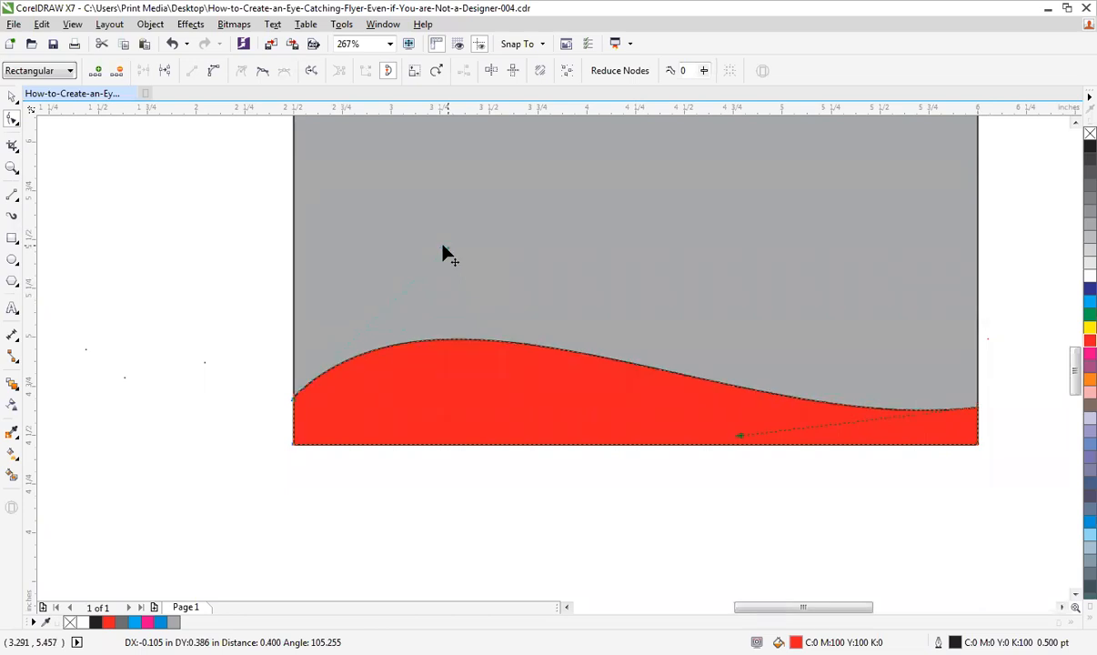
pyautogui.moveTo(739, 435); pyautogui.dragTo(744, 459)
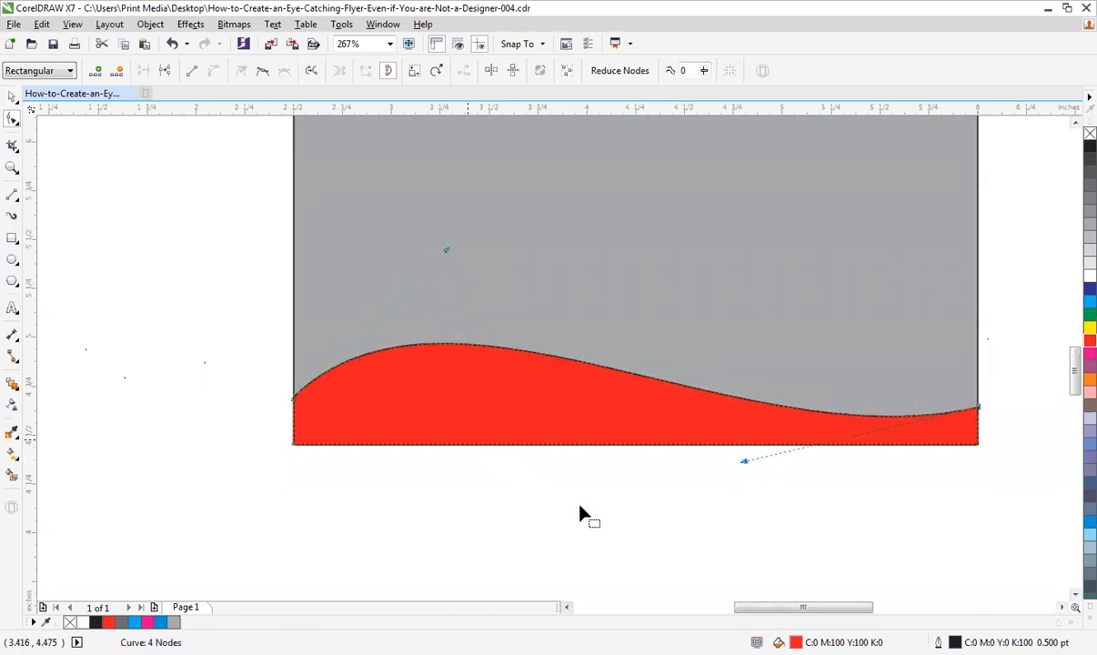
pyautogui.press('space')
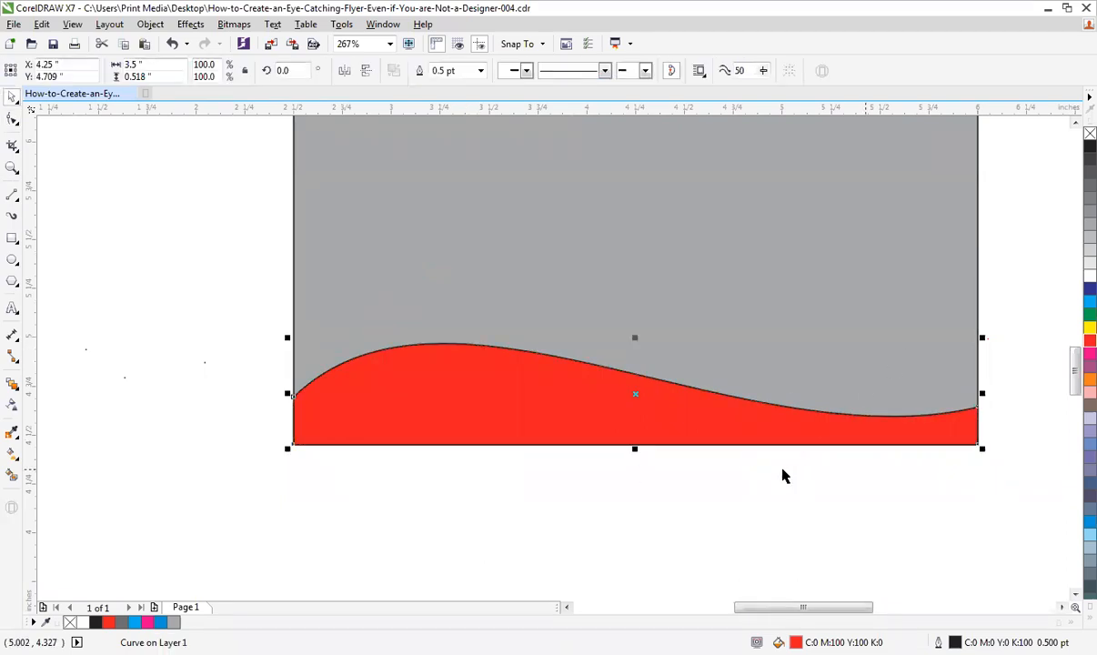
# - Inspect the red wave's black outline up close against the grey background
pyautogui.press('F4')
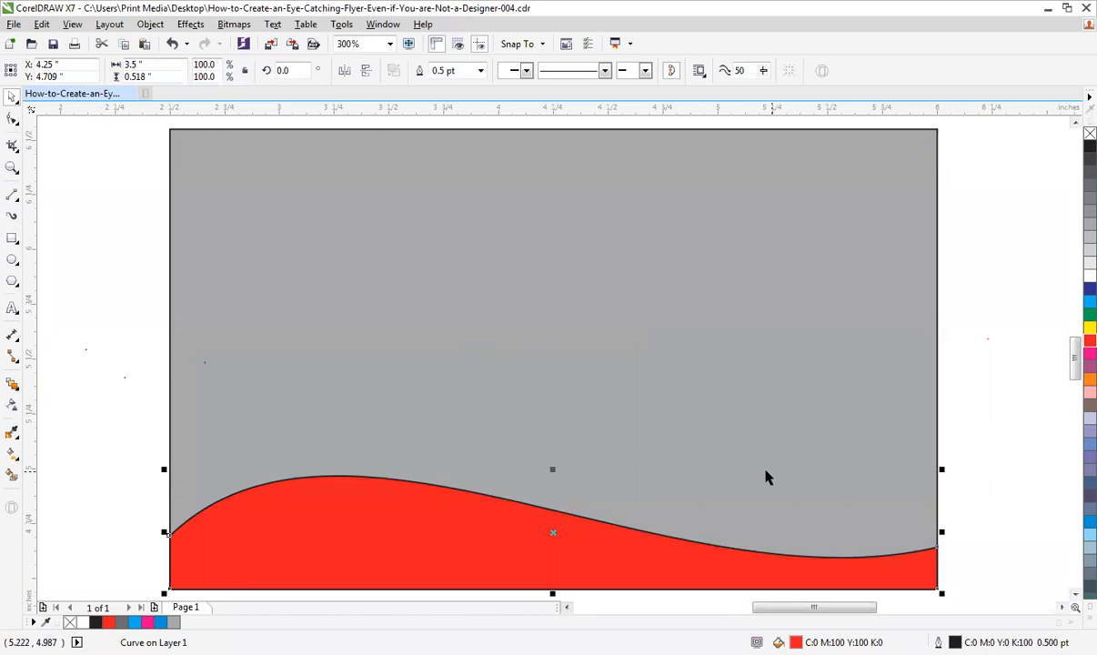
pyautogui.scroll(-1, 447, 463)
pyautogui.press('F2')
pyautogui.moveTo(291, 424); pyautogui.dragTo(556, 525)
pyautogui.press('F2')
pyautogui.moveTo(527, 293); pyautogui.dragTo(797, 482)
pyautogui.scroll(-2, 791, 483)
# - Restore the wave's red fill (M:100 Y:100) and remove its black outline
pyautogui.hotkey('ctrl', 'z')
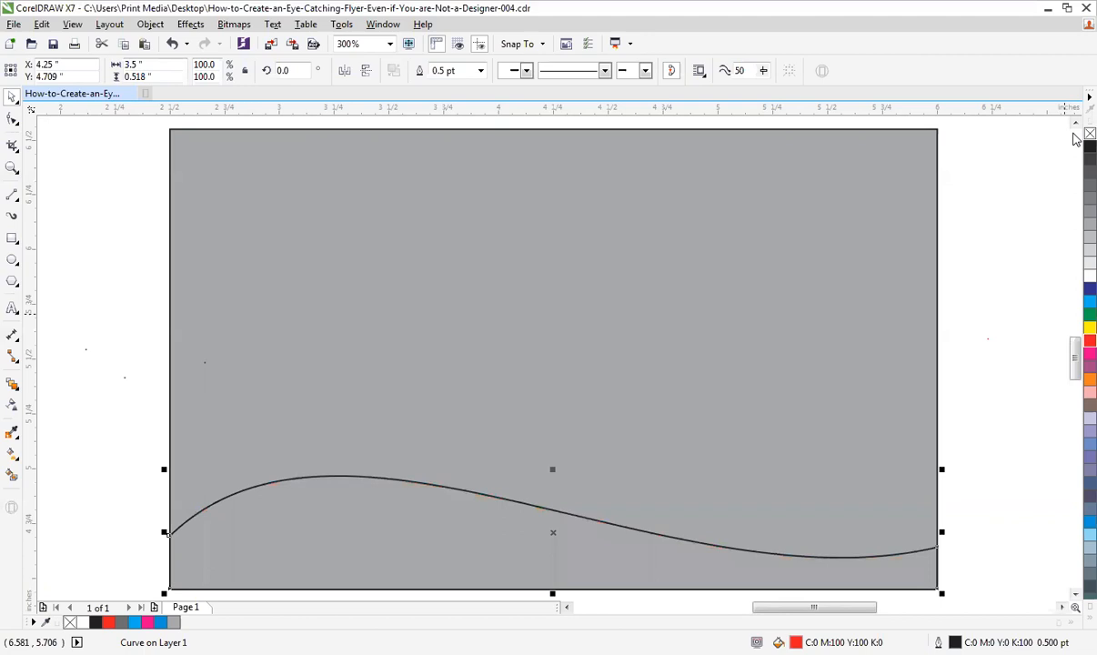
pyautogui.click(1089, 340)
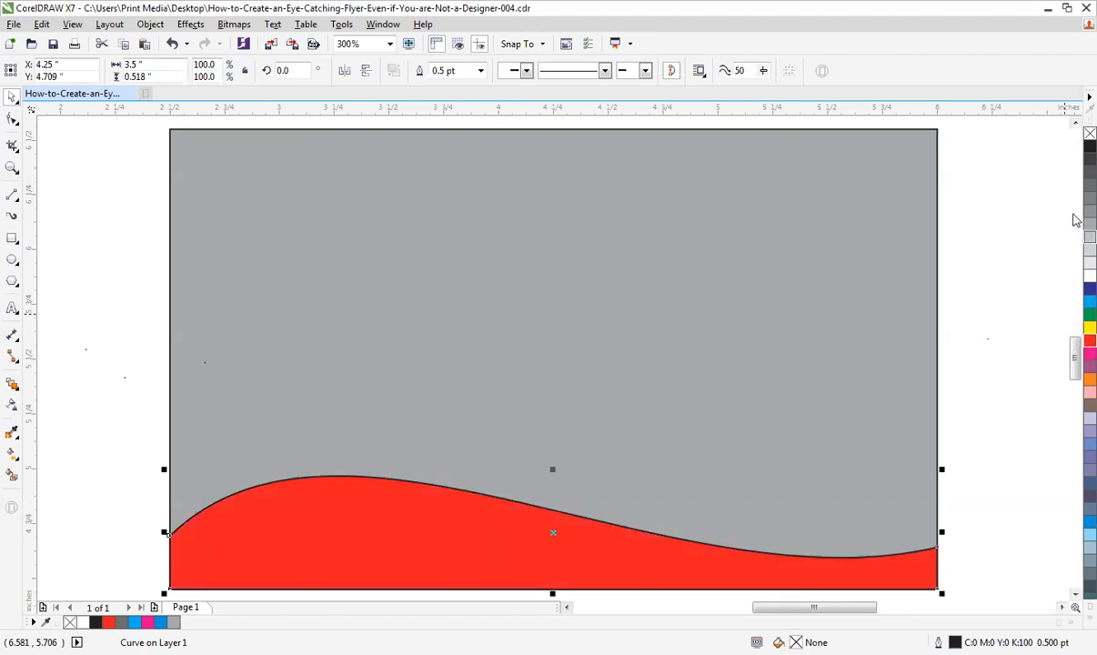
pyautogui.rightClick(1090, 134)
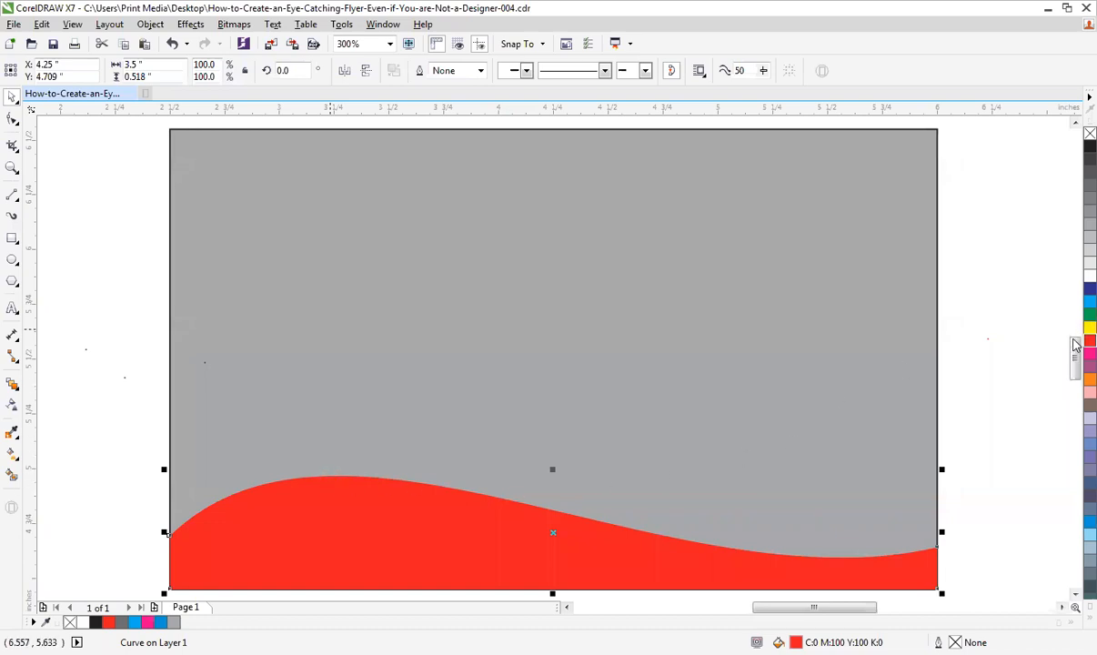
# - Try a cyan (C:100) fill with a red hairline outline on the wave and inspect its edge
pyautogui.click(1088, 301)
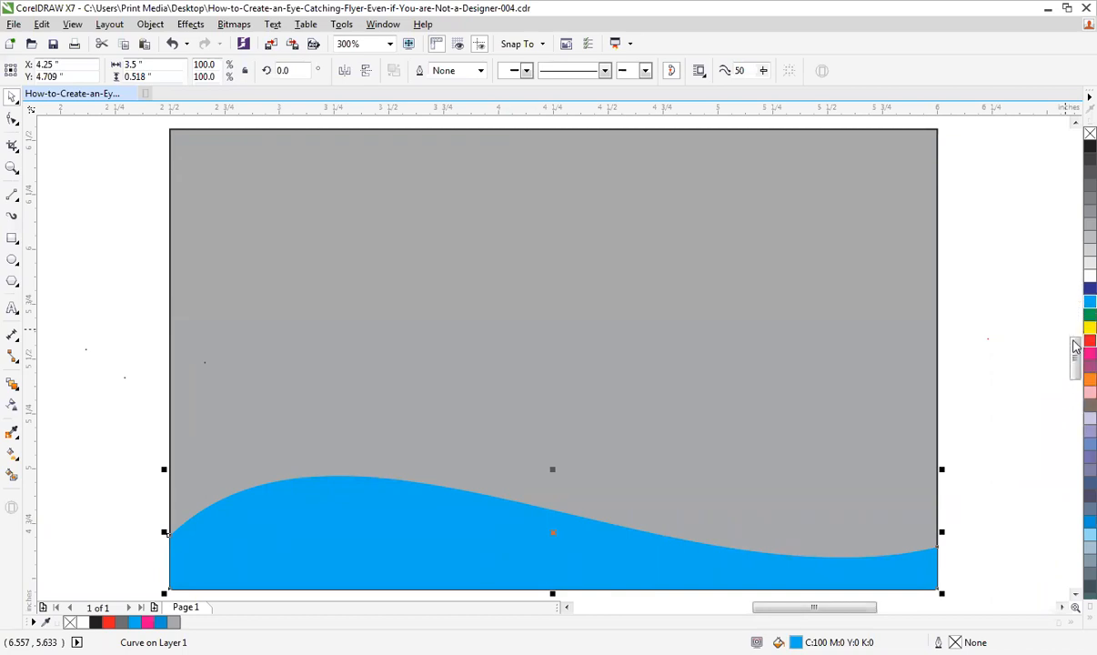
pyautogui.rightClick(1076, 341)
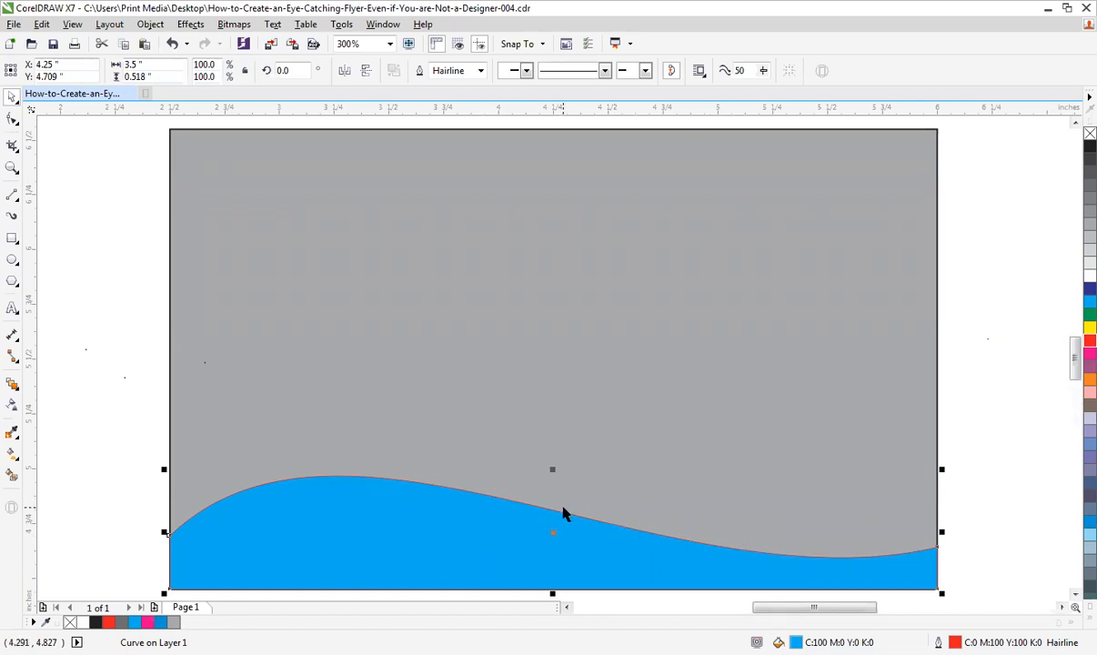
pyautogui.scroll(-2, 563, 511)
pyautogui.moveTo(436, 455); pyautogui.dragTo(850, 568)
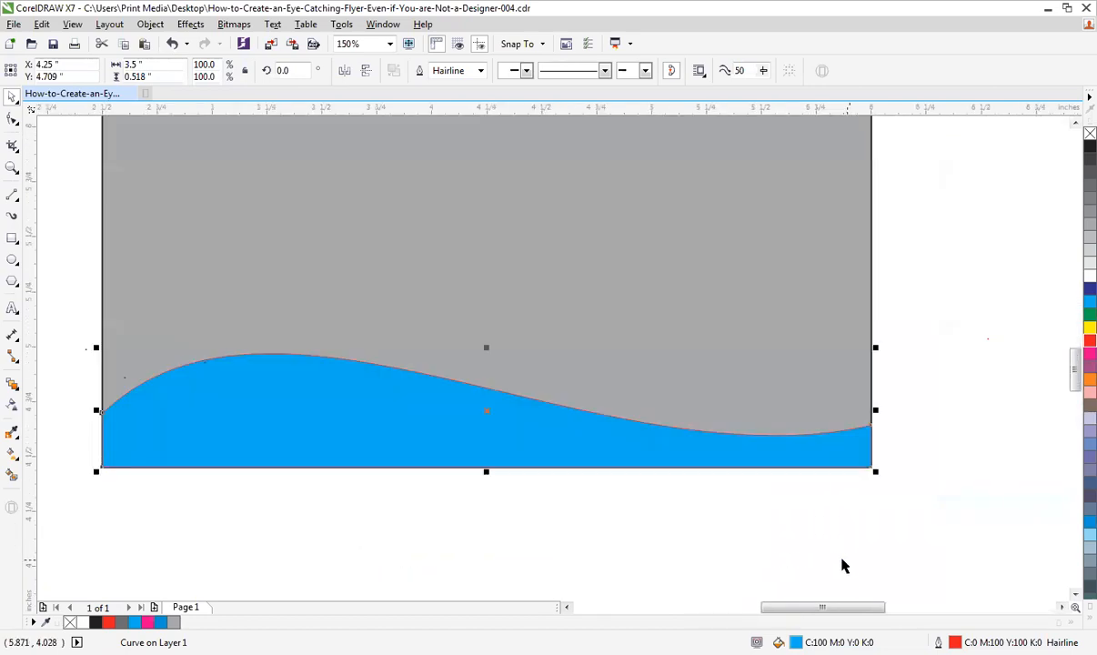
# - Change the wave's fill from cyan back to red, remove its red outline, and deselect it
pyautogui.click(1089, 340)
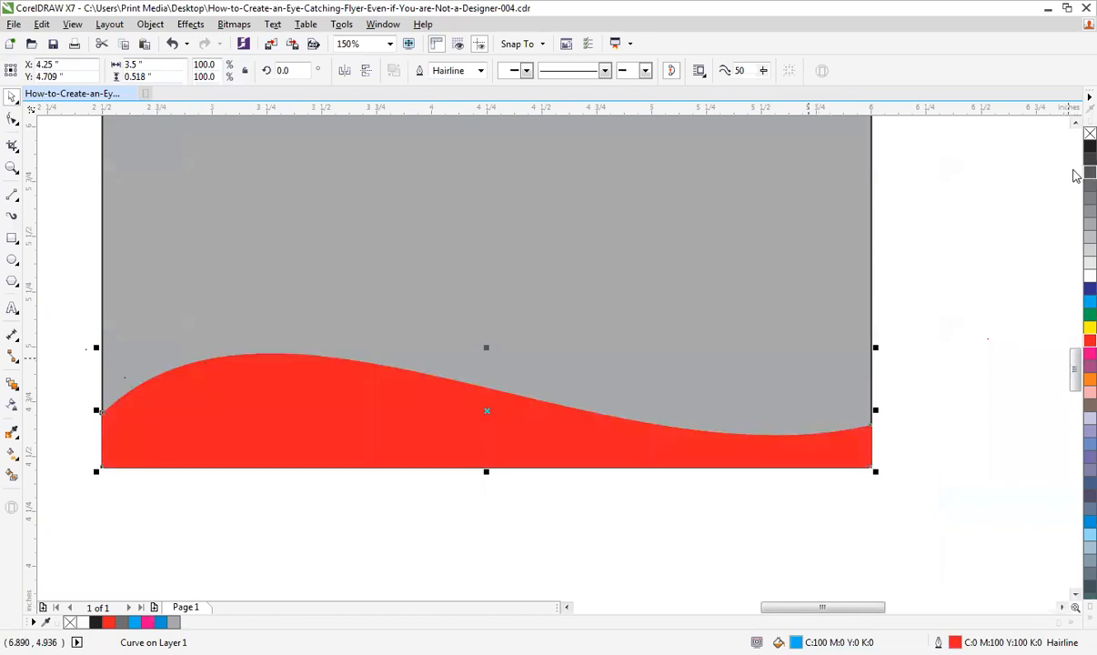
pyautogui.rightClick(1090, 133)
pyautogui.click(966, 277)
pyautogui.scroll(-1, 966, 277)
pyautogui.press('F4')
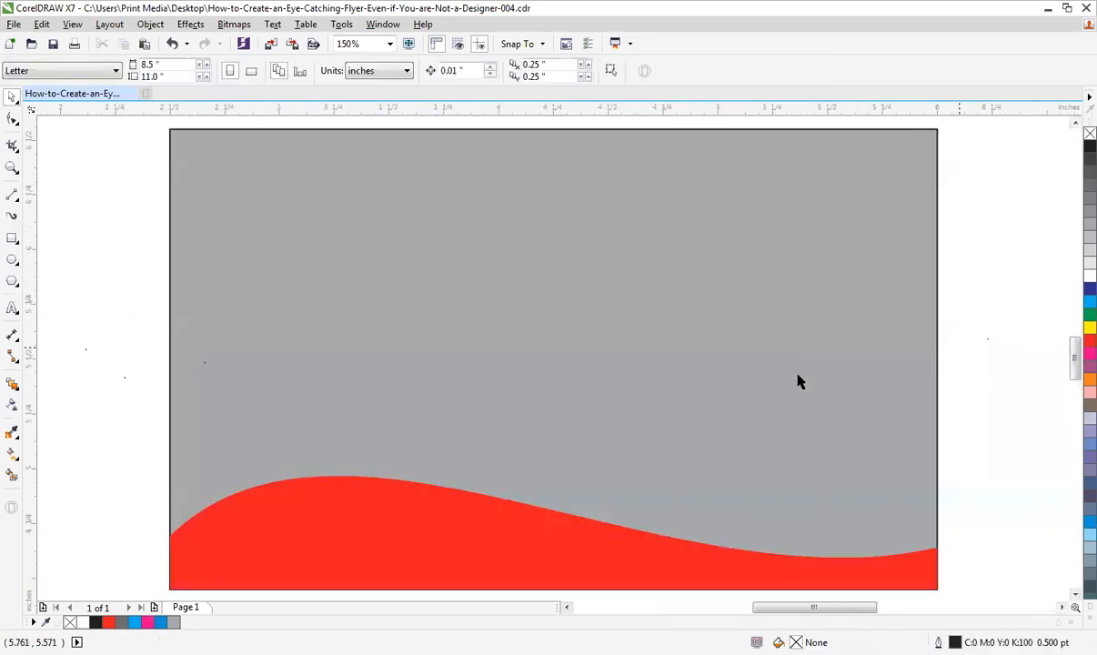
# - Duplicate the red wave and offset the copy about 0.03 inch upward
pyautogui.click(397, 527)
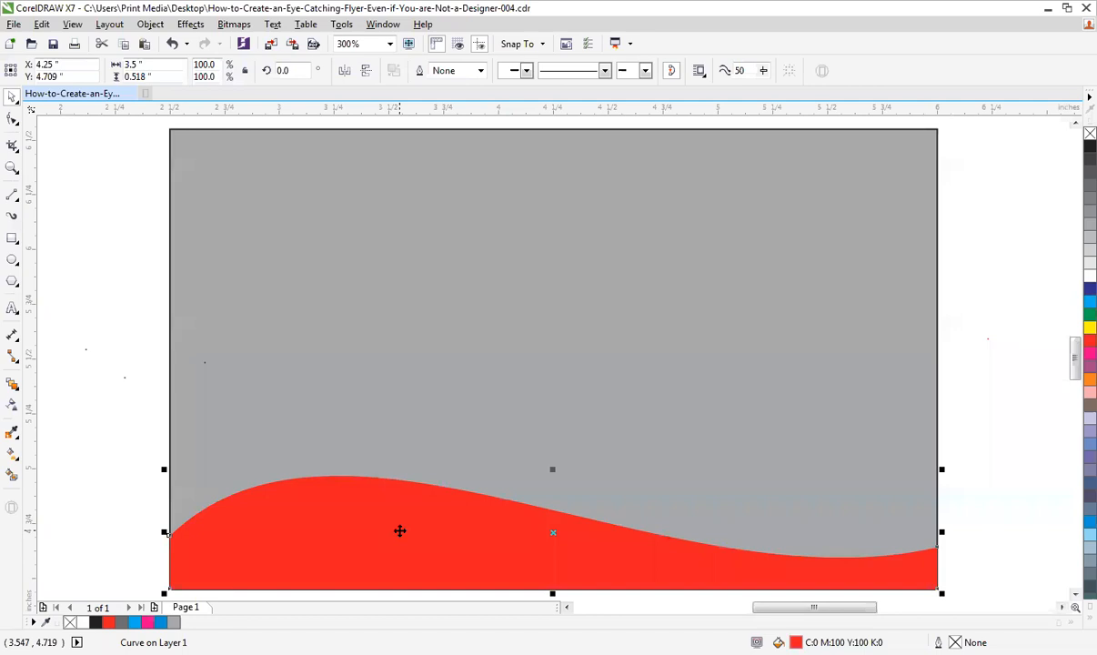
pyautogui.click(399, 530)
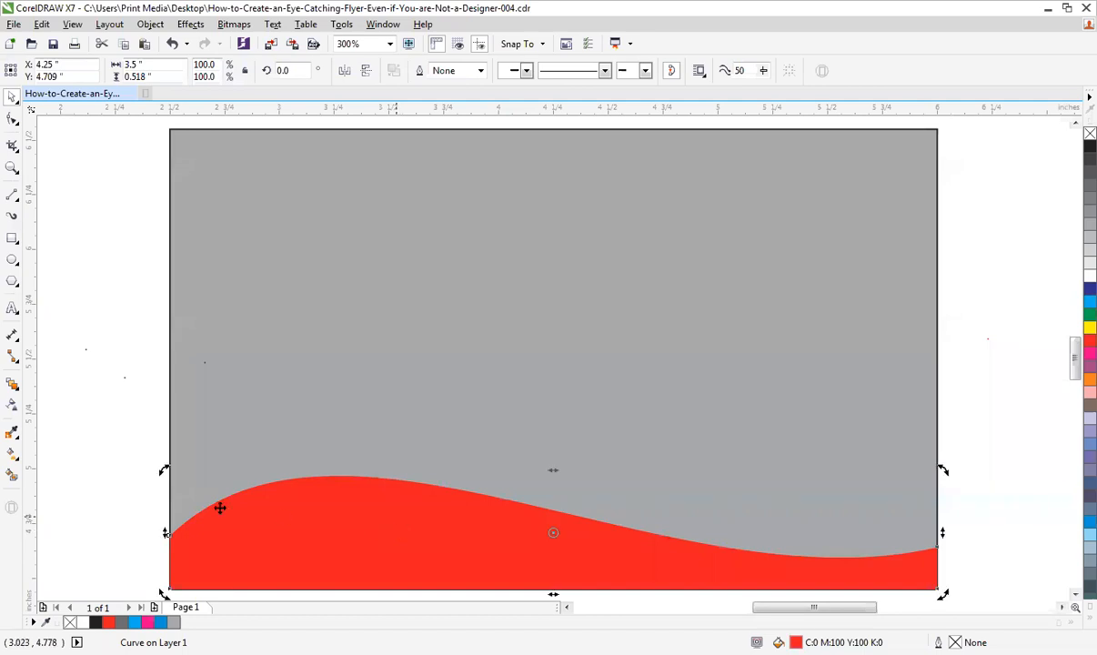
pyautogui.click(143, 441)
pyautogui.click(413, 530)
pyautogui.moveTo(421, 533); pyautogui.dragTo(424, 527)
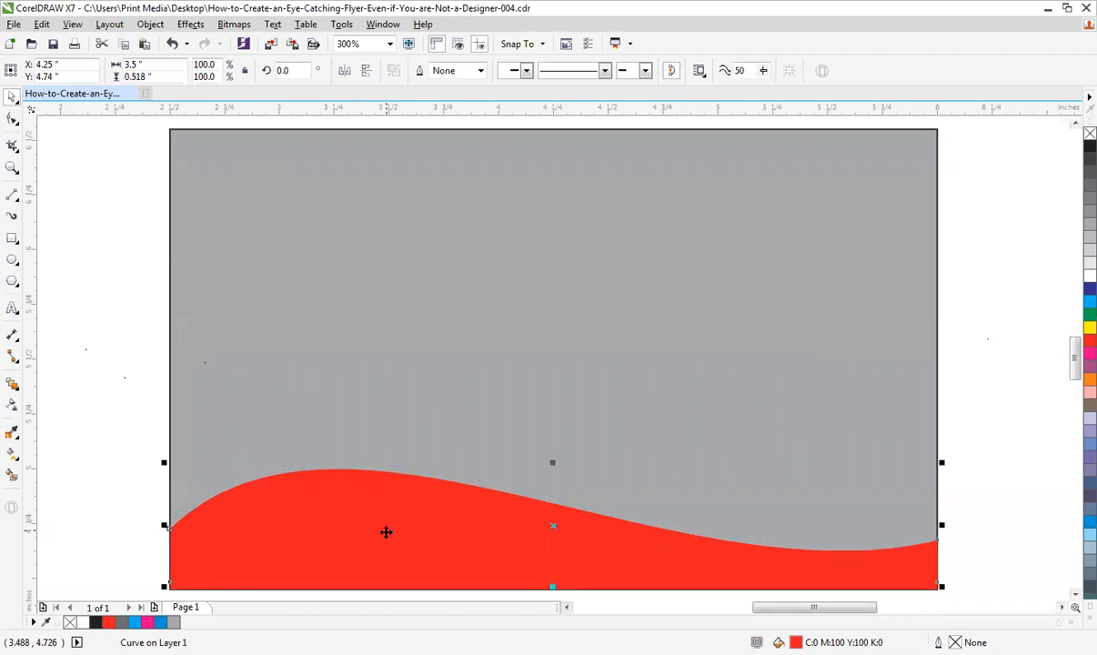
# - Fill the raised wave copy with black and bring the red wave in front of it
pyautogui.click(1090, 146)
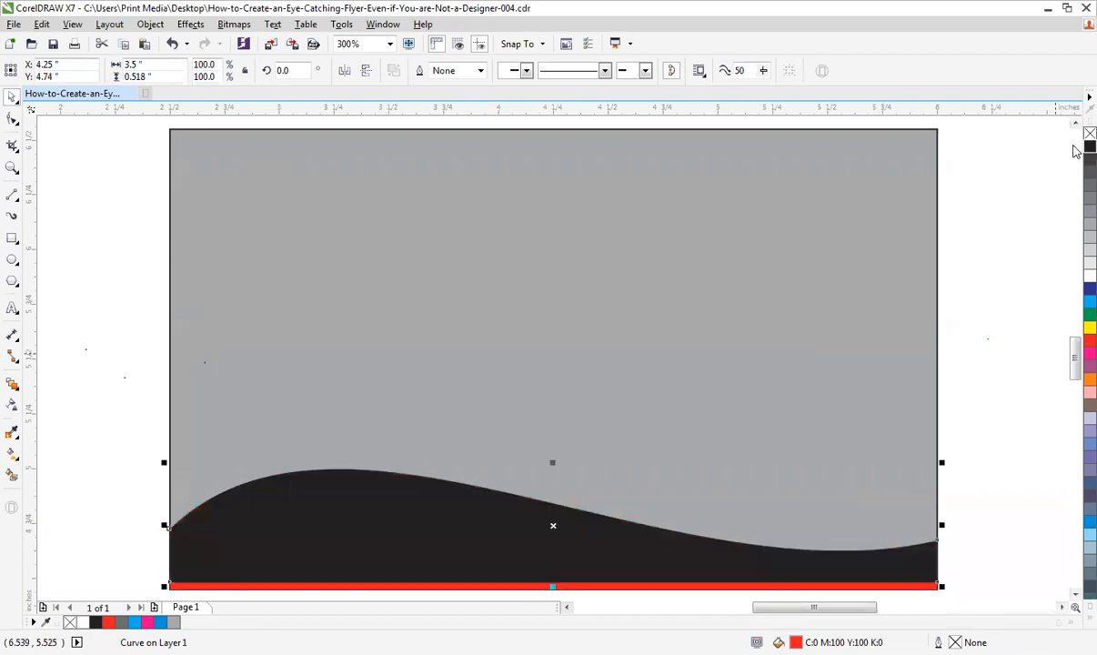
pyautogui.click(975, 486)
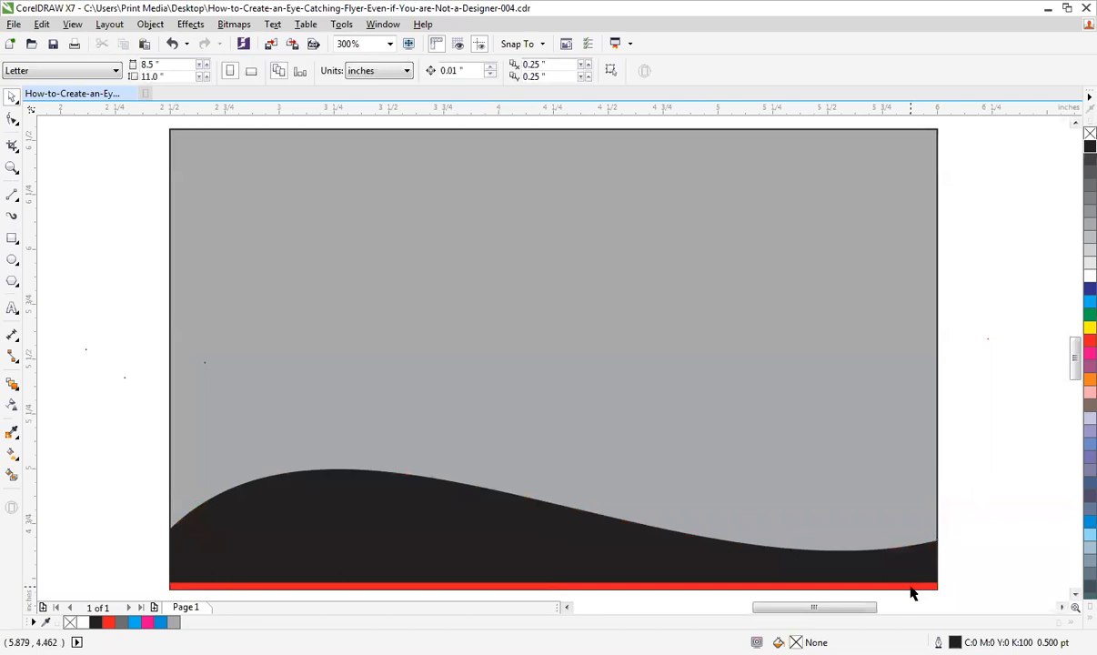
pyautogui.click(908, 587)
pyautogui.hotkey('shift', 'pageup')
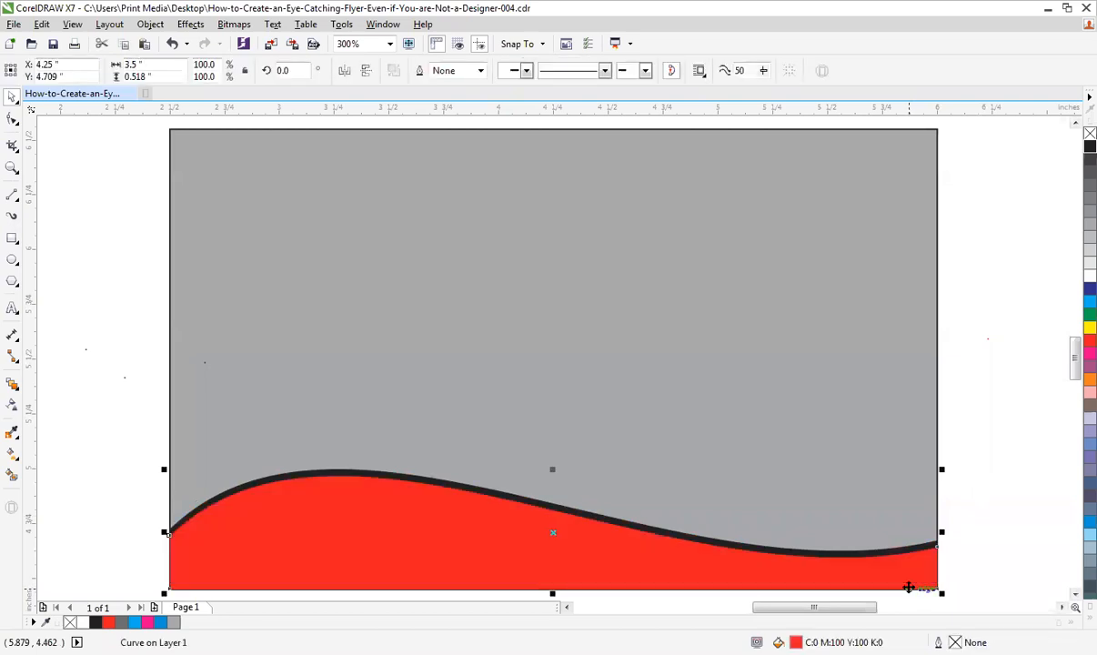
pyautogui.click(995, 400)
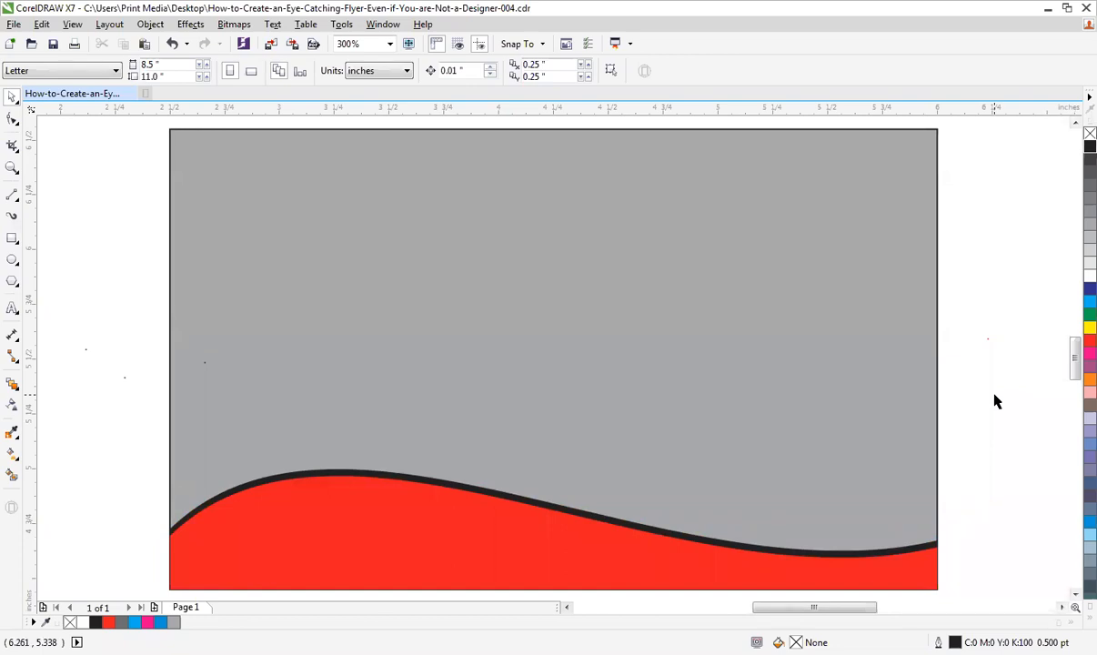
pyautogui.scroll(-2, 995, 400)
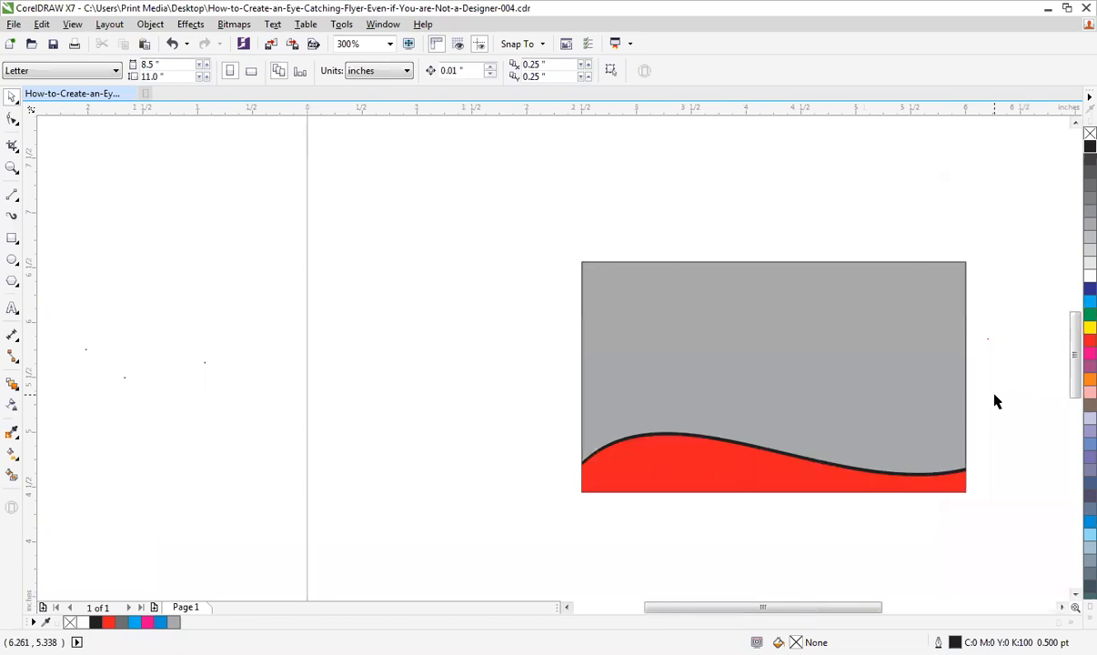
pyautogui.click(805, 333)
pyautogui.moveTo(477, 372); pyautogui.dragTo(1032, 544)
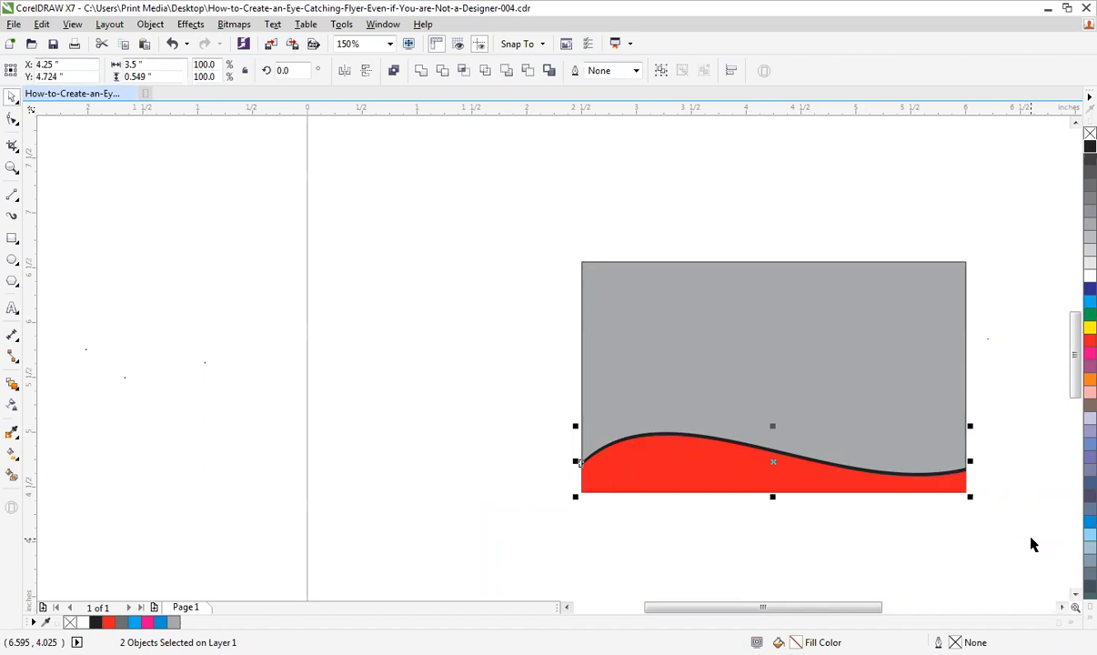
pyautogui.hotkey('shift', 'F2')
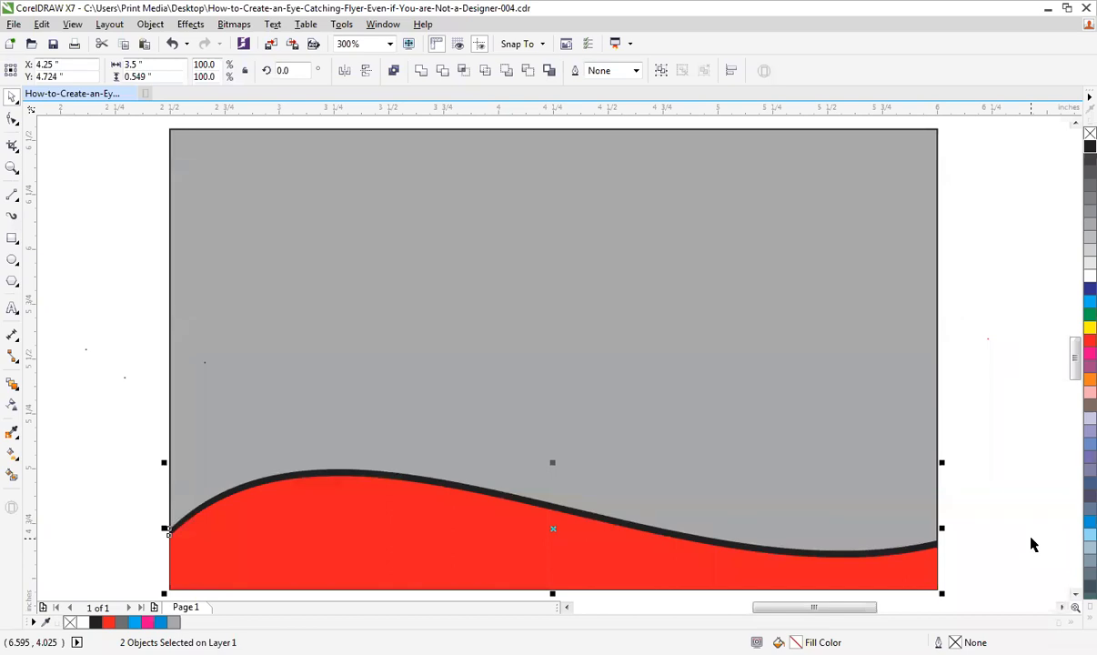
pyautogui.click(990, 490)
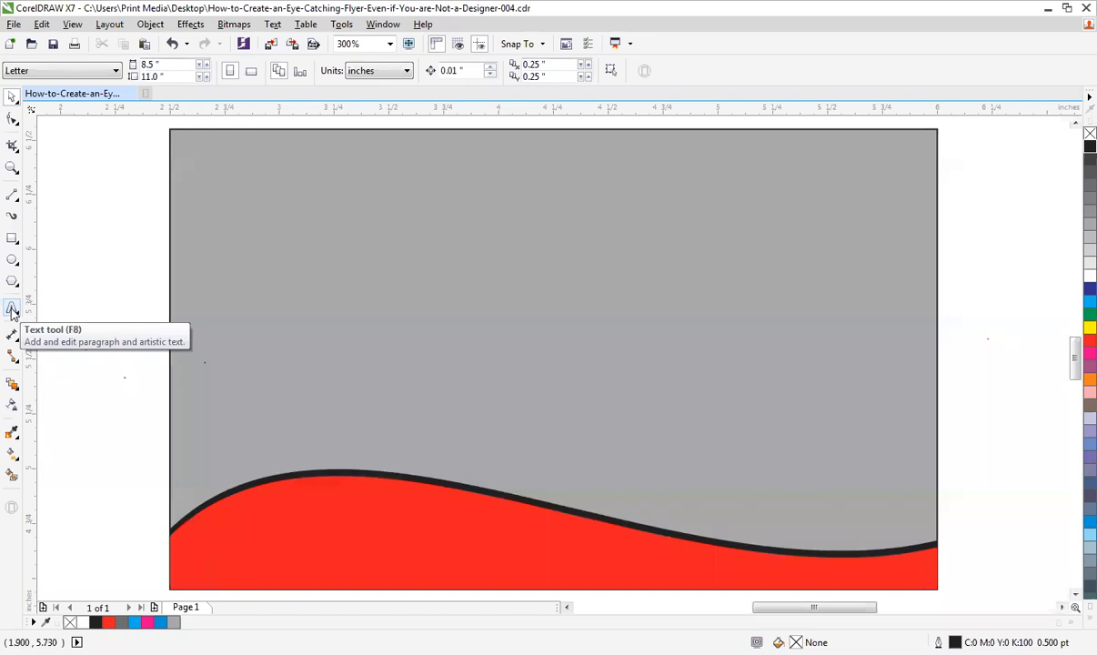
# - Add the artistic text "PRINT MEDIA OKARA" at the card's upper-left corner and scale it down to about 11.24 pt
pyautogui.click(12, 310)
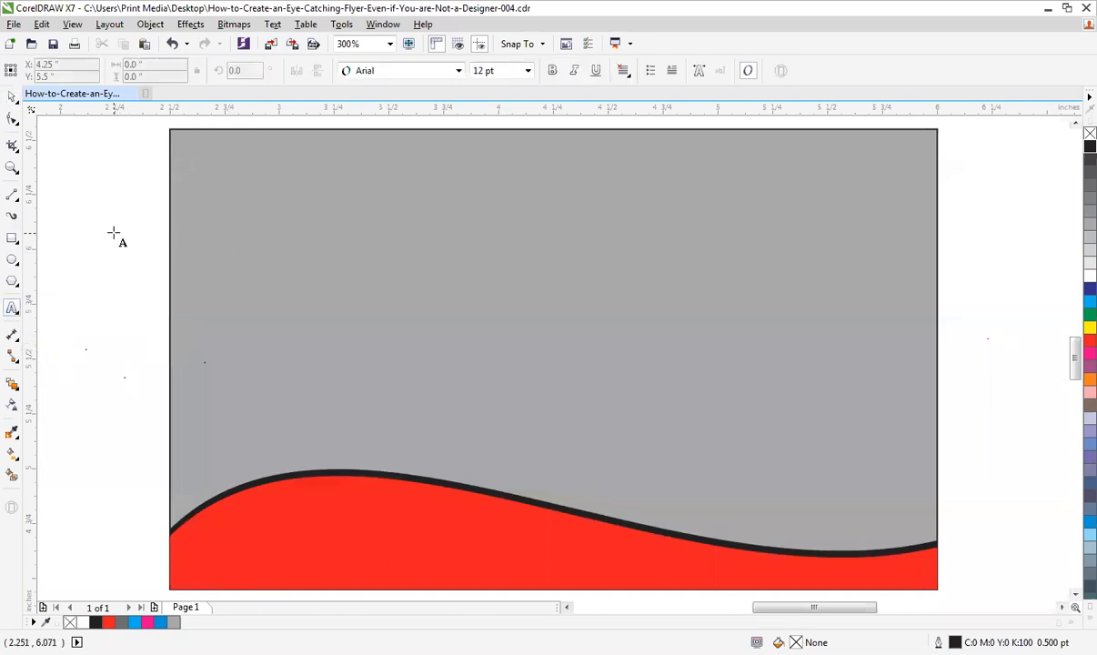
pyautogui.click(203, 213)
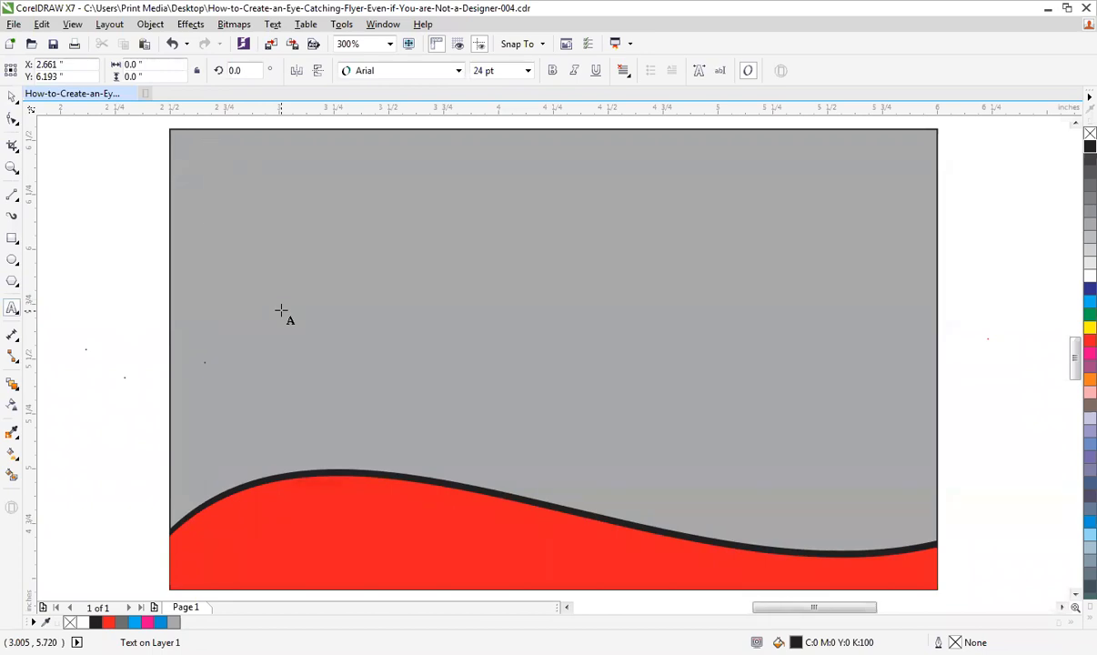
pyautogui.write('PRINT')
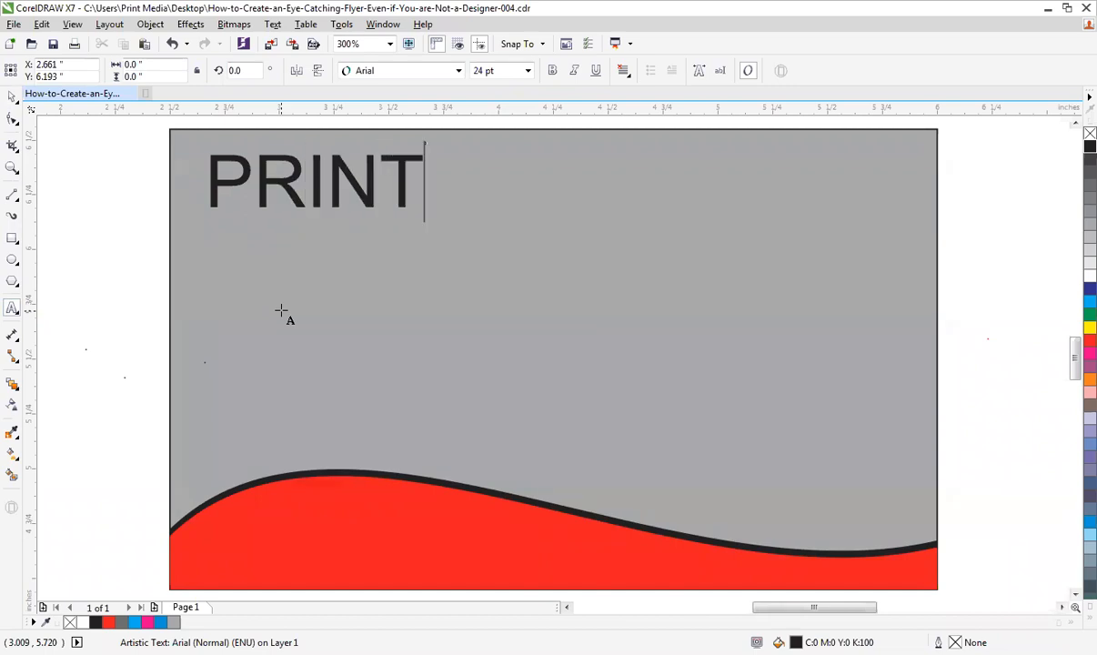
pyautogui.write(' MEDIA')
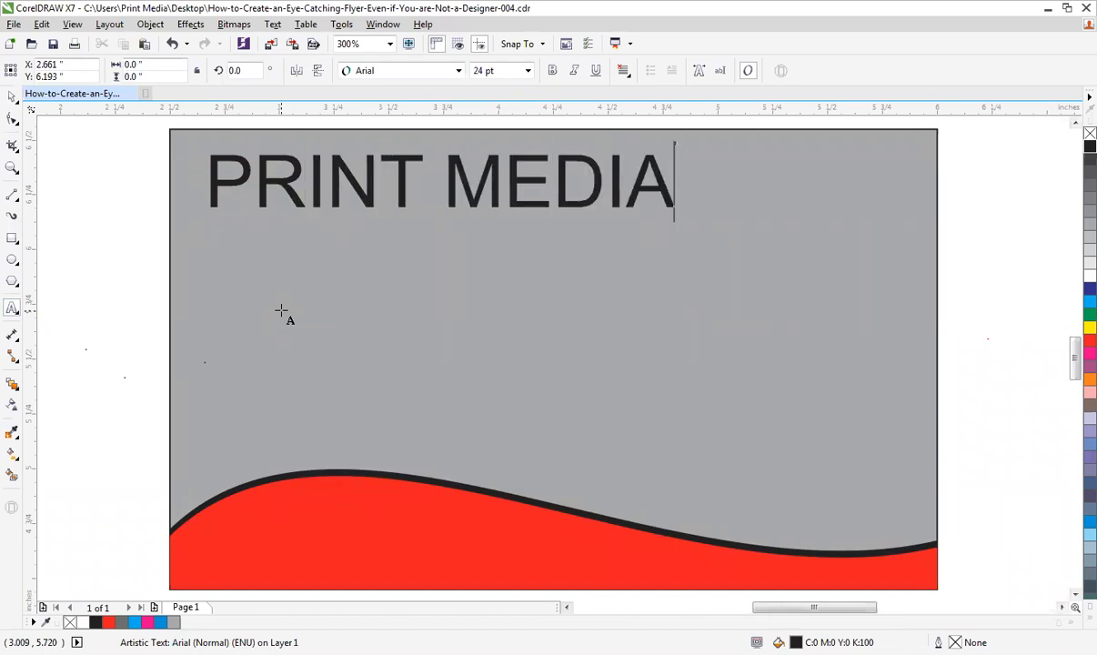
pyautogui.write(' OKARA')
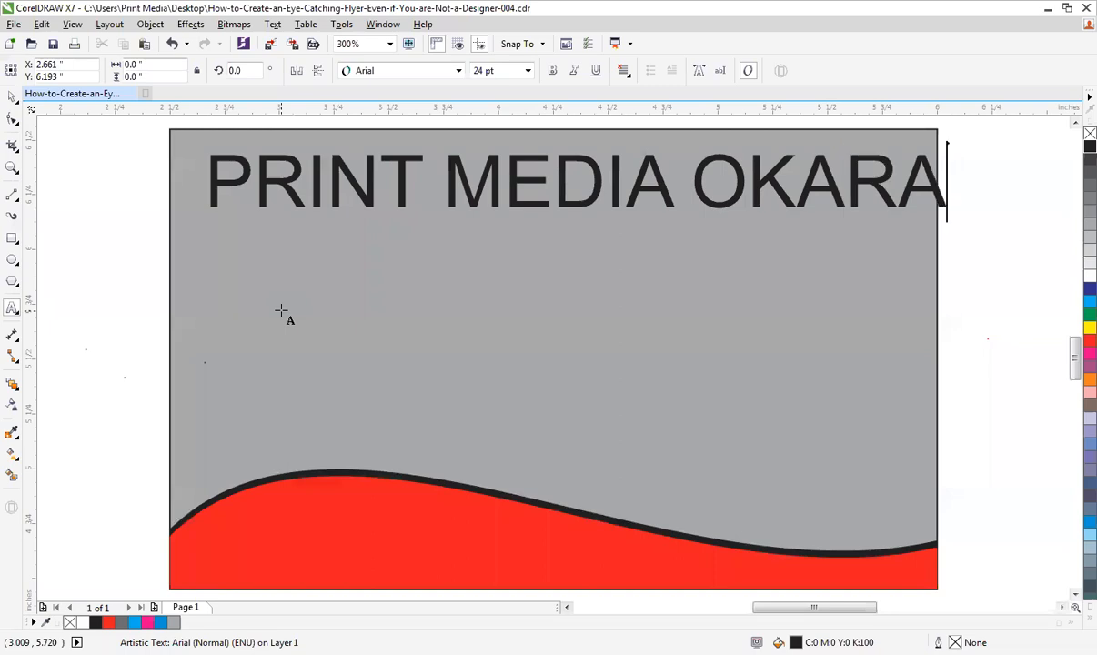
pyautogui.hotkey('ctrl', 'space')
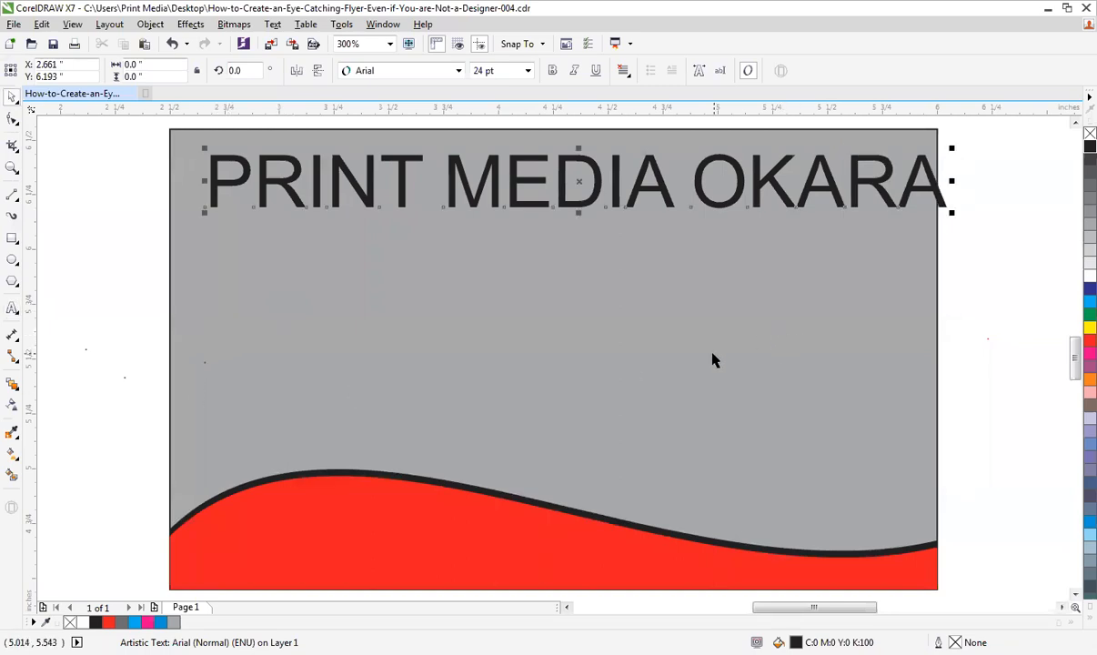
pyautogui.moveTo(951, 212); pyautogui.dragTo(561, 215)
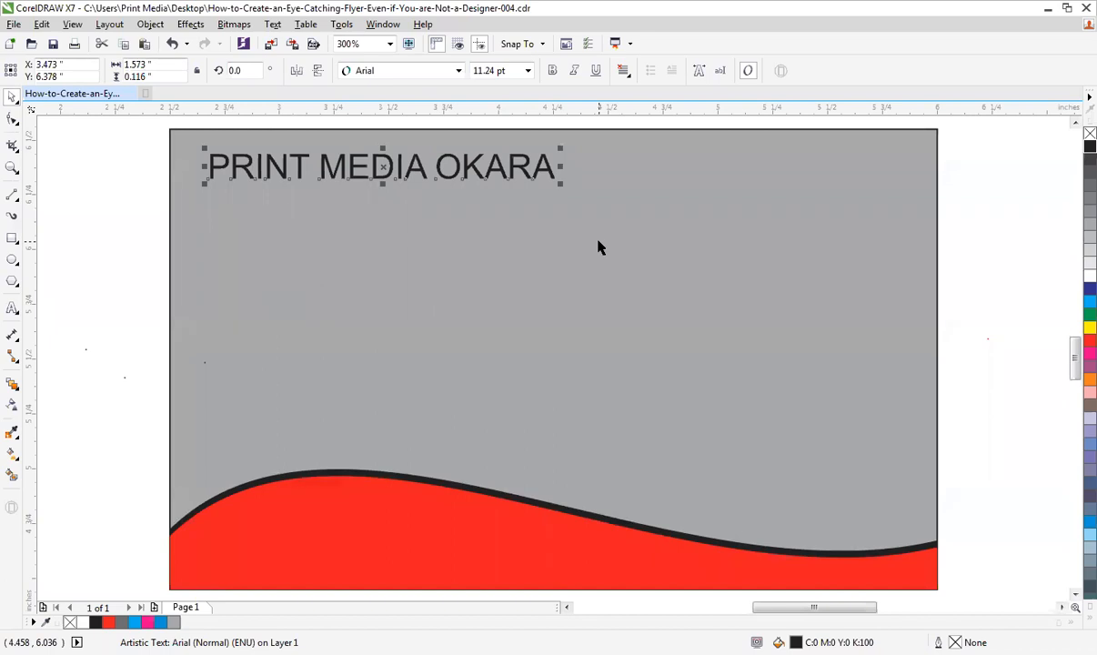
# - Try moving the heading off the card and undo the move
pyautogui.scroll(-2, 597, 246)
pyautogui.moveTo(482, 199); pyautogui.dragTo(268, 189)
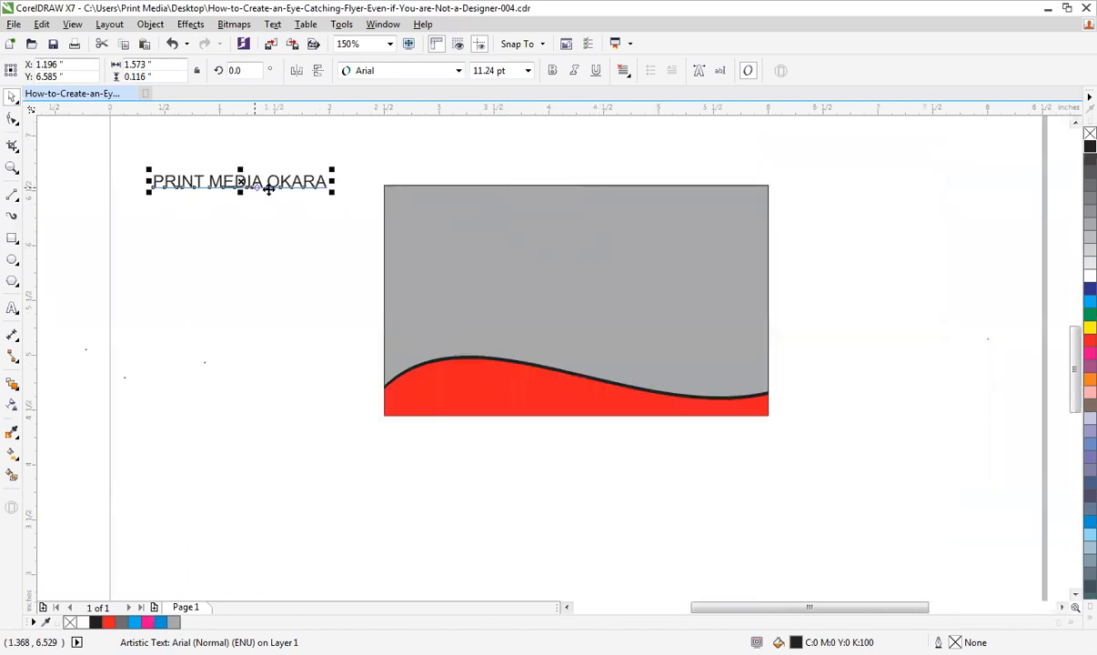
pyautogui.hotkey('ctrl', 'z')
pyautogui.press('z')
pyautogui.moveTo(329, 157); pyautogui.dragTo(843, 470)
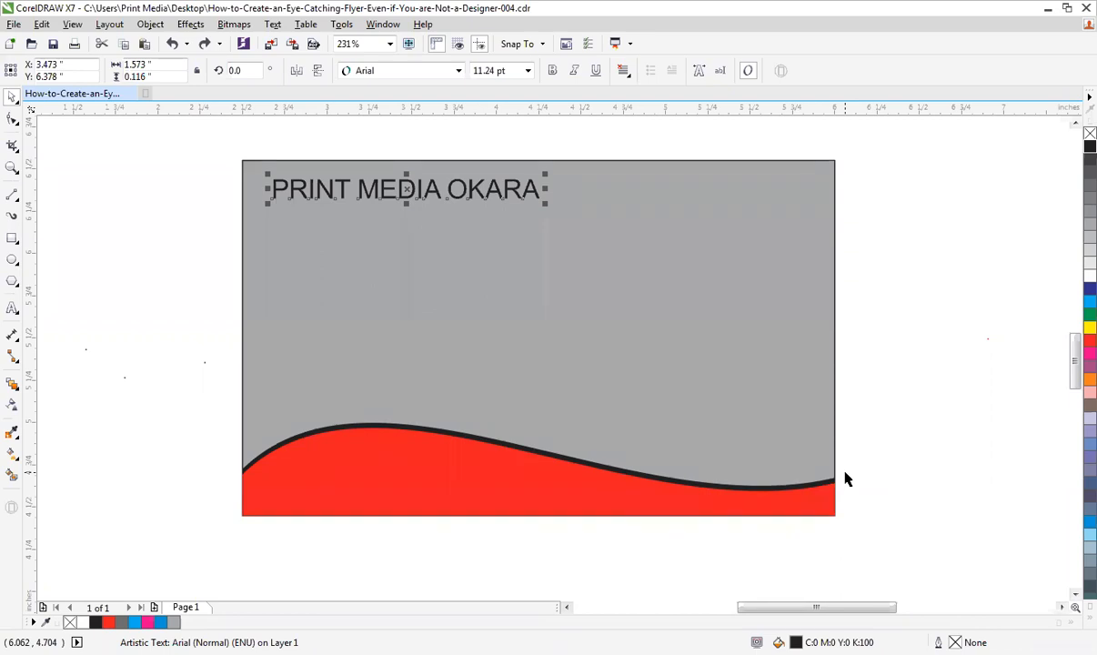
# - Try removing the background rectangle's grey fill and undo the removal
pyautogui.click(744, 357)
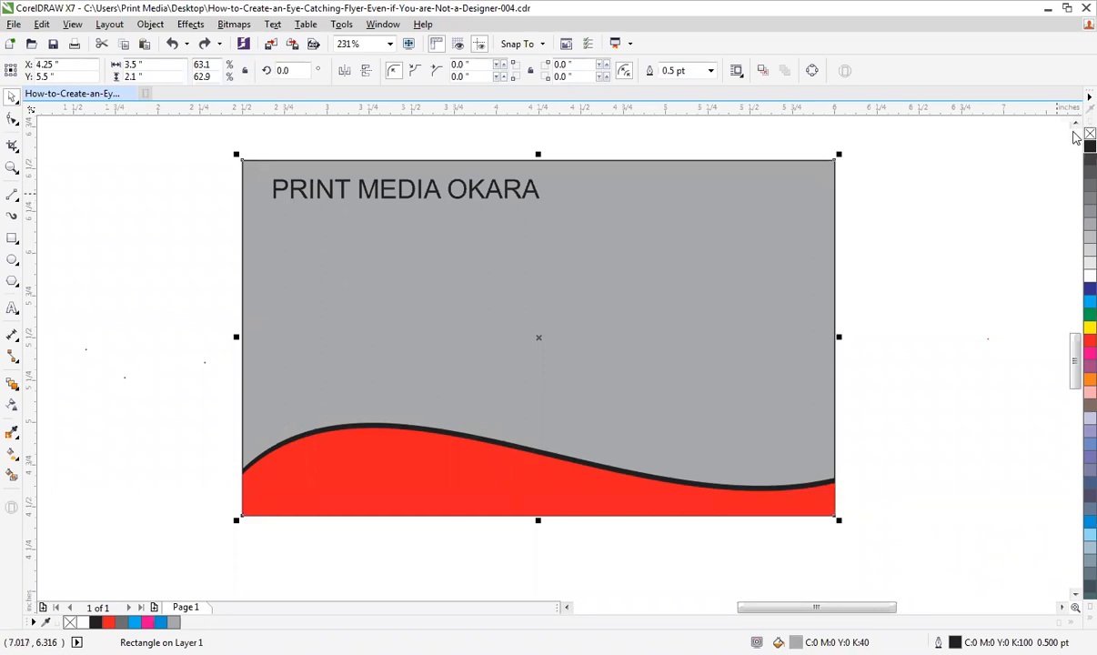
pyautogui.click(1090, 134)
pyautogui.rightClick(1075, 135)
pyautogui.hotkey('ctrl', 'z')
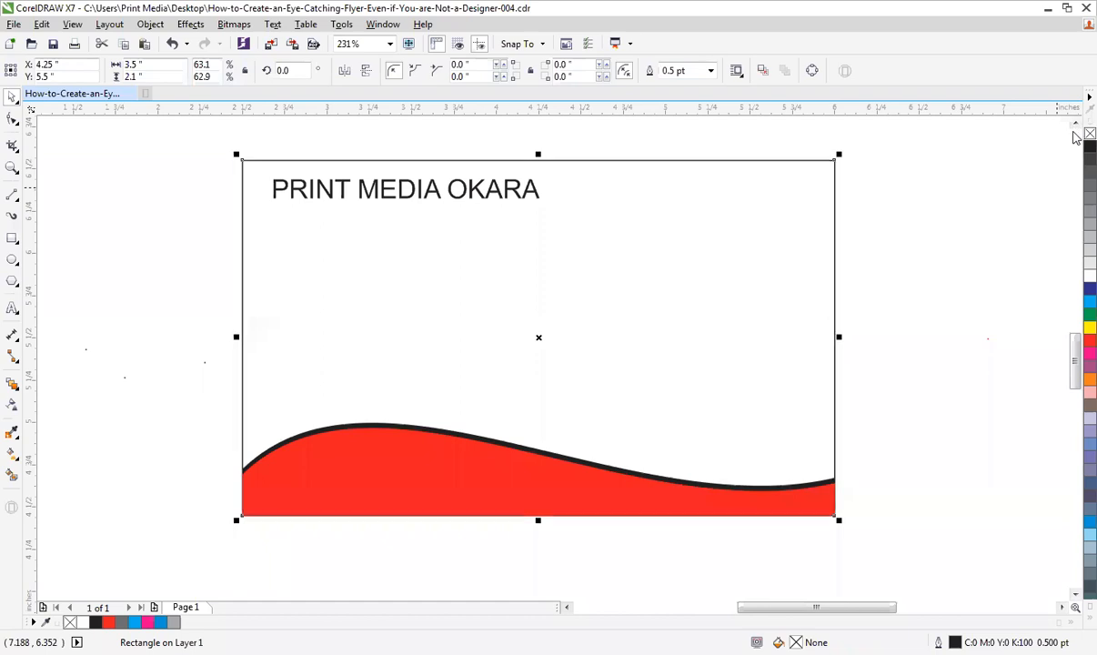
pyautogui.hotkey('ctrl', 'z')
pyautogui.click(890, 273)
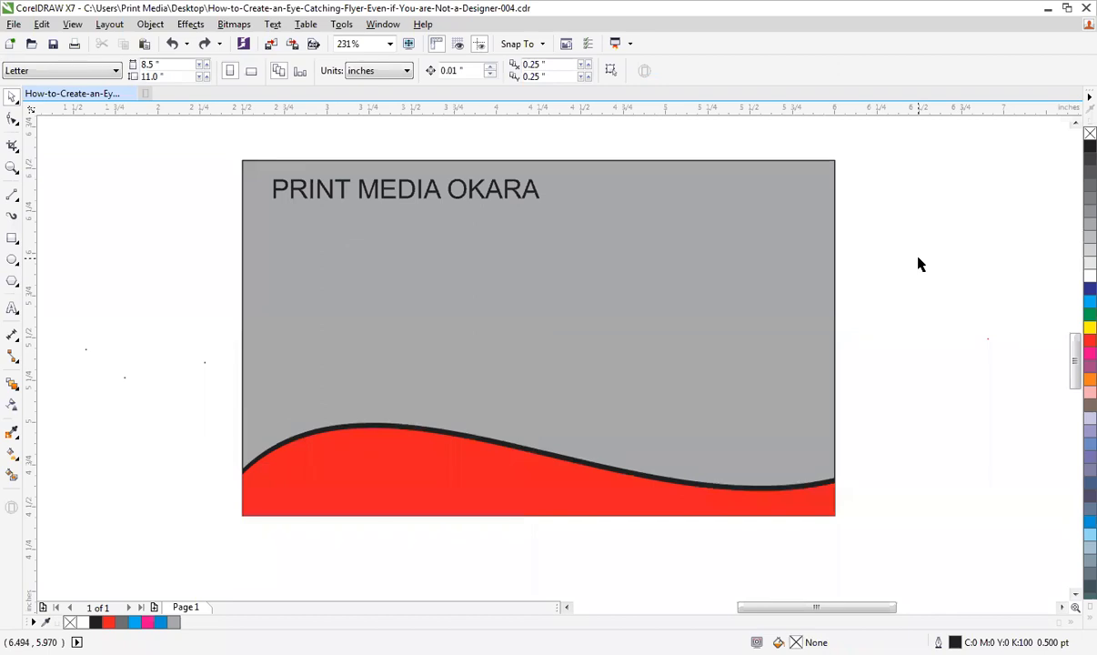
# - Delete both waves and make a red bottom strip about 0.317 inch high from a copy of the background rectangle
pyautogui.moveTo(939, 329); pyautogui.dragTo(235, 544)
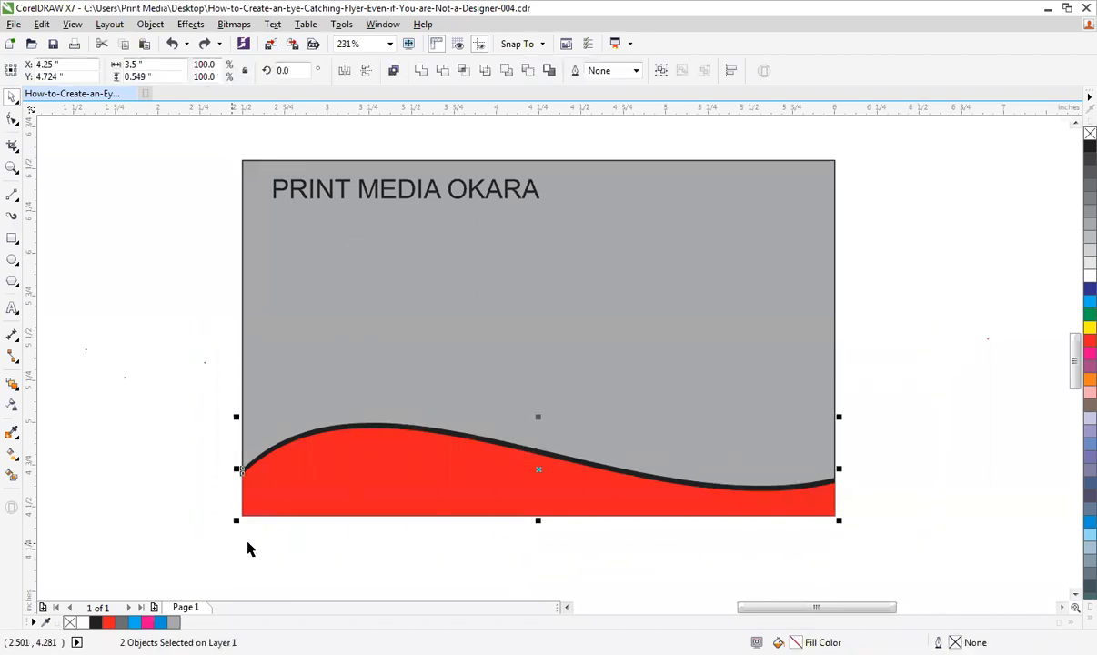
pyautogui.press('Delete')
pyautogui.click(443, 314)
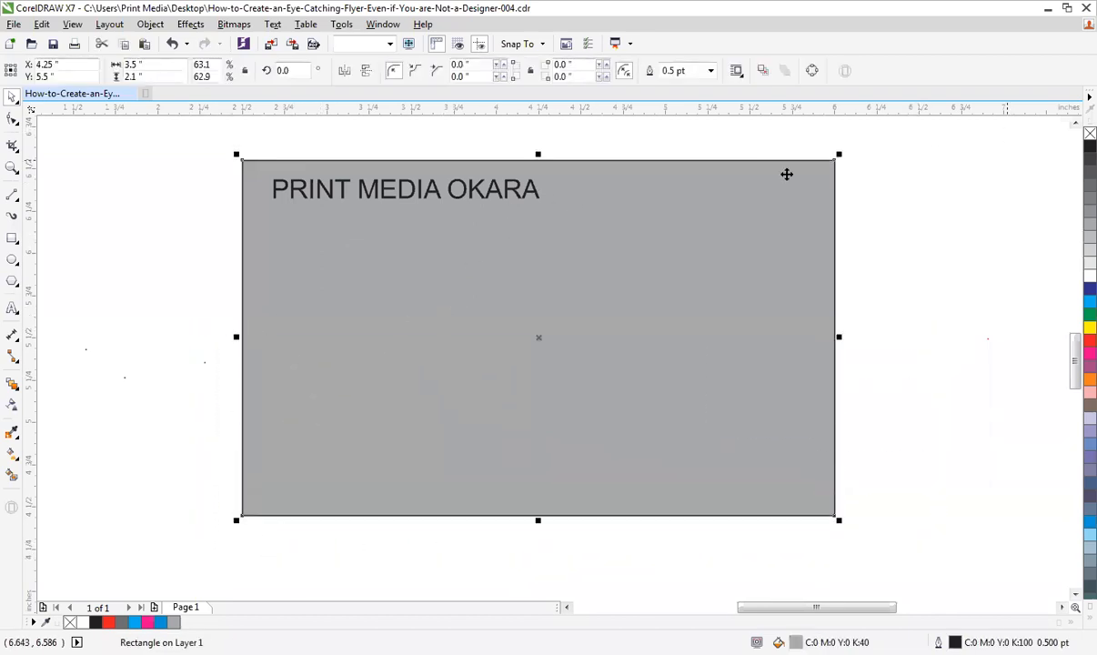
pyautogui.moveTo(538, 155); pyautogui.dragTo(540, 461)
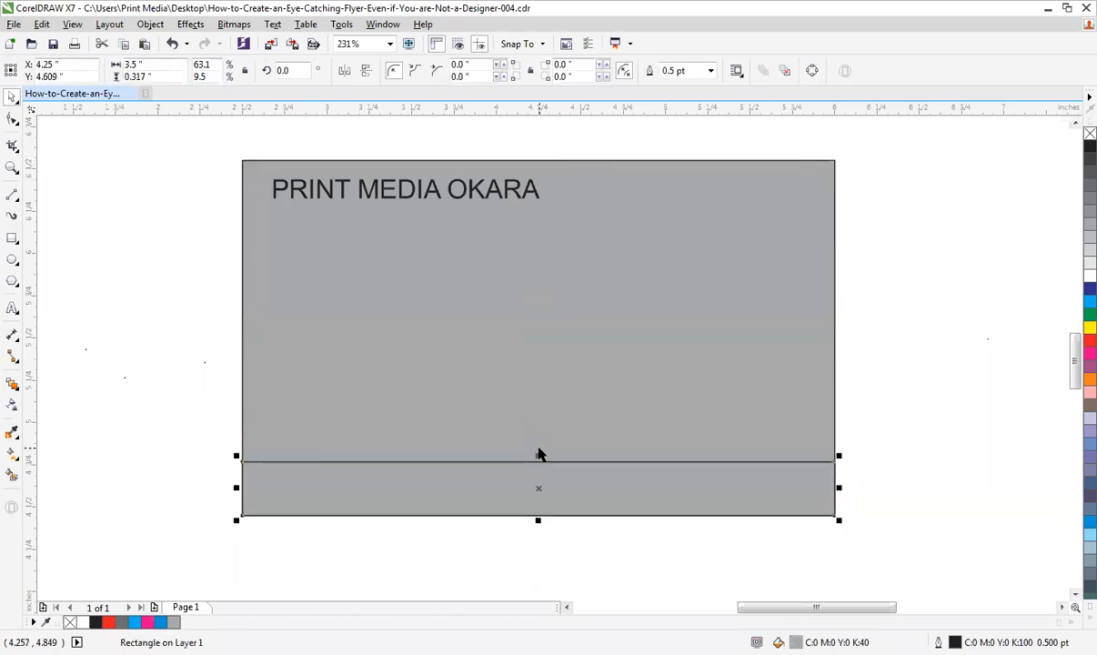
pyautogui.click(1089, 342)
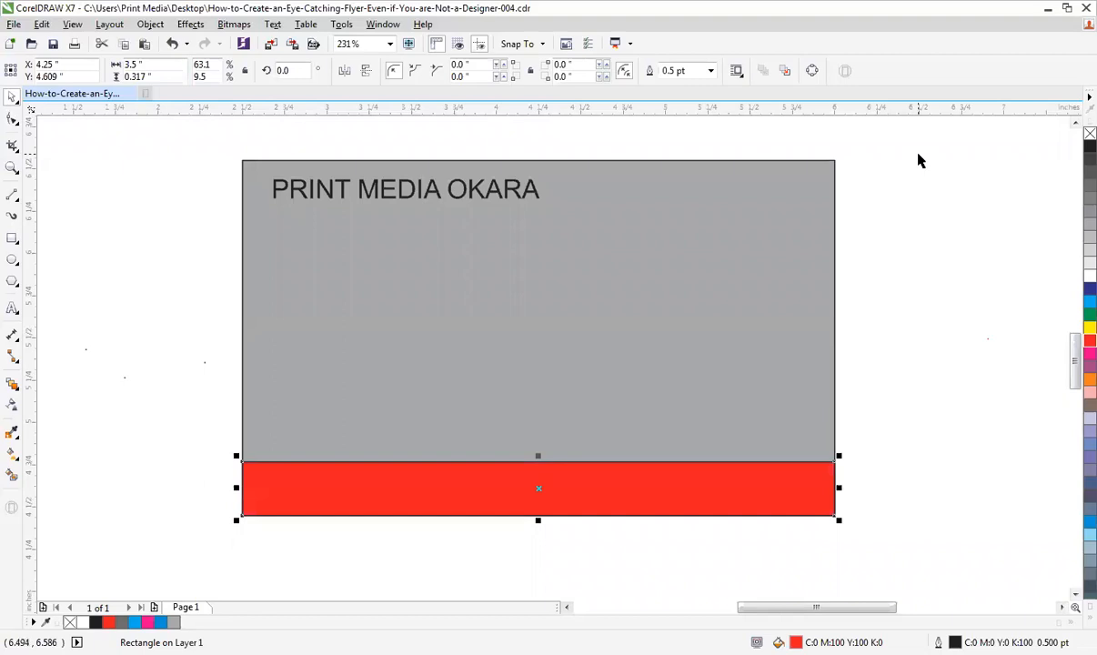
# - Convert the red strip to curves and bend its top edge into a wave dipping on the left and rising on the right
pyautogui.hotkey('ctrl', 'q')
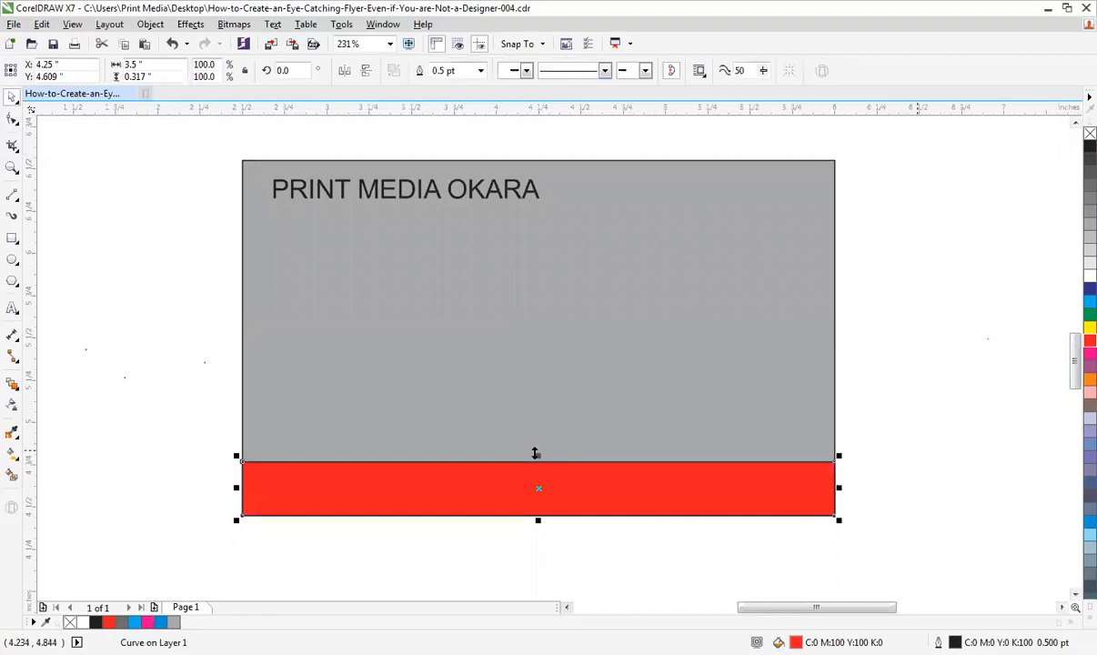
pyautogui.rightClick(531, 479)
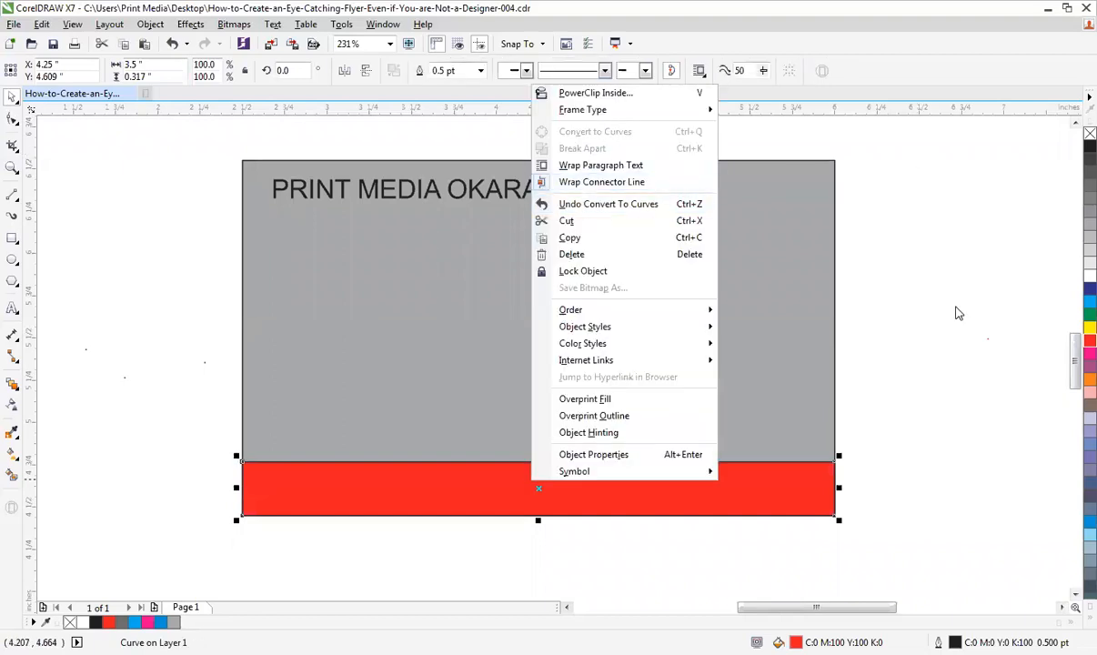
pyautogui.press('Escape')
pyautogui.press('F10')
pyautogui.click(503, 462)
pyautogui.click(212, 72)
pyautogui.moveTo(437, 467); pyautogui.dragTo(393, 506)
pyautogui.moveTo(641, 466); pyautogui.dragTo(651, 402)
pyautogui.press('space')
pyautogui.click(869, 384)
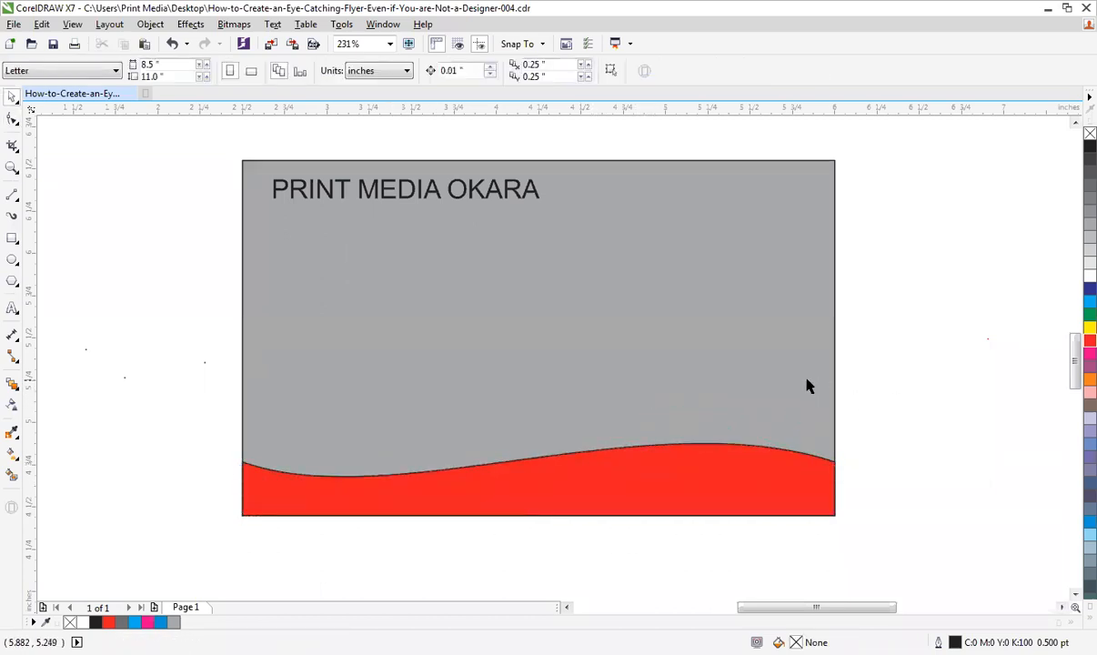
# - Remove the new wave's black outline and duplicate it about 0.05 inch upward
pyautogui.scroll(-2, 803, 382)
pyautogui.press('F2')
pyautogui.moveTo(380, 328); pyautogui.dragTo(921, 528)
pyautogui.click(754, 391)
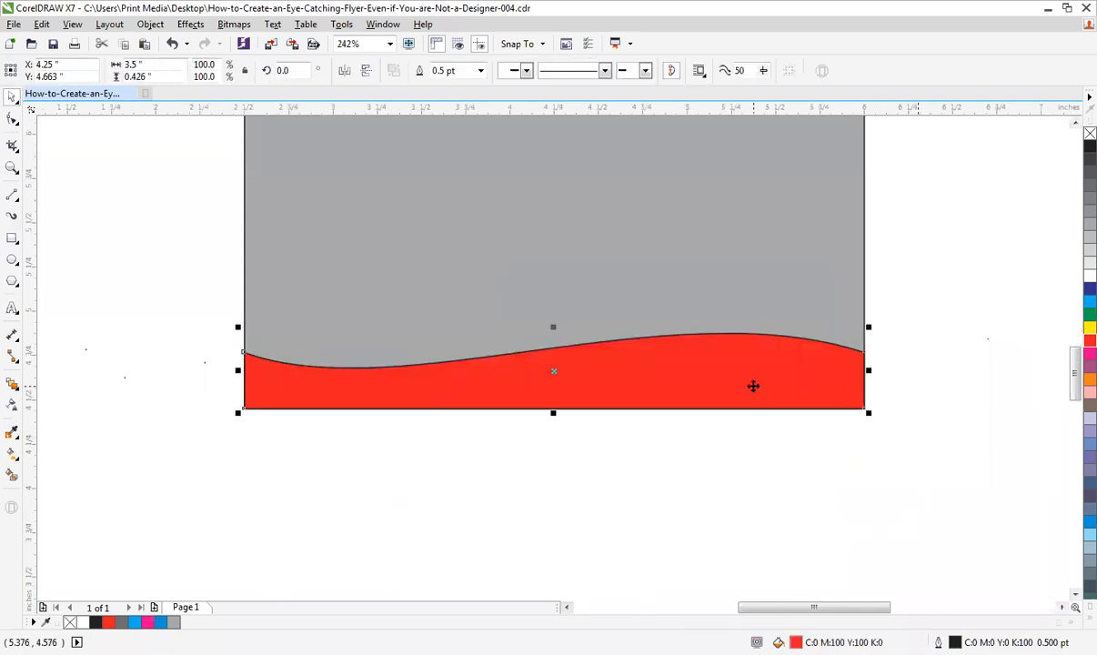
pyautogui.moveTo(773, 341); pyautogui.dragTo(769, 331)
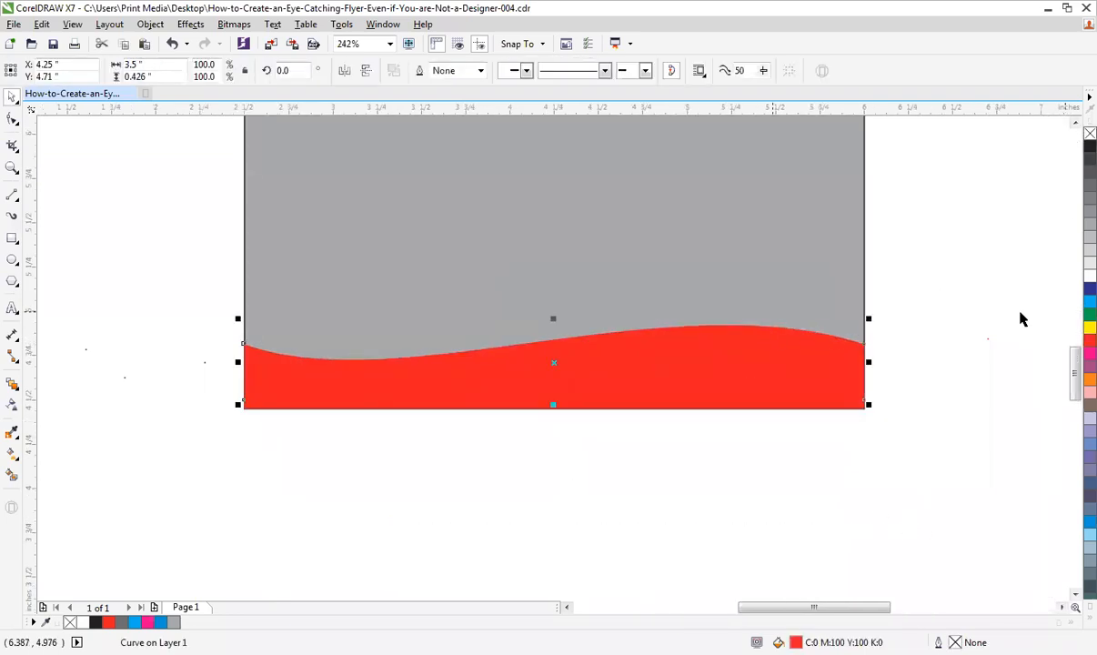
# - Fill the upper wave copy with black and bring the original red wave to the front
pyautogui.click(1089, 146)
pyautogui.click(739, 414)
pyautogui.click(738, 406)
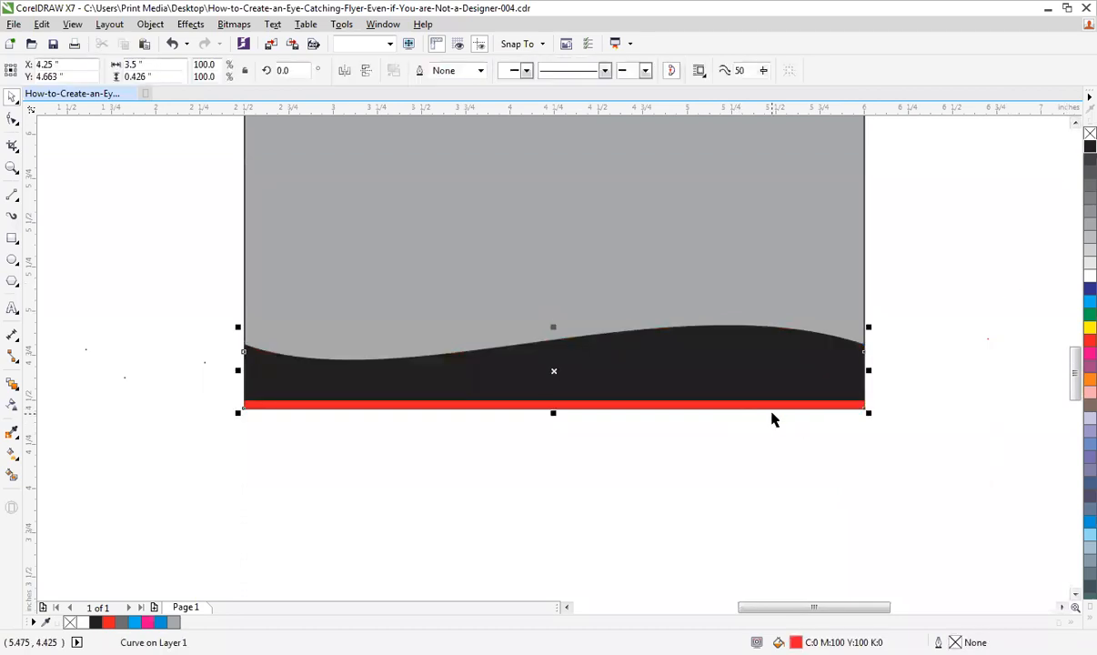
pyautogui.hotkey('shift', 'pageup')
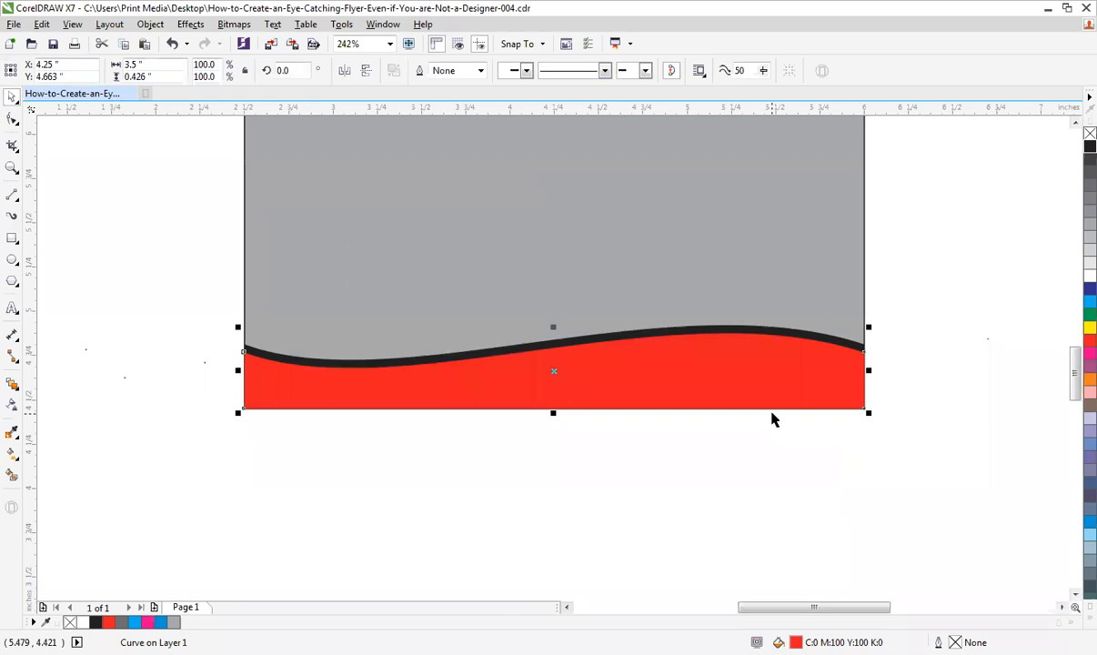
pyautogui.press('F4')
pyautogui.click(980, 340)
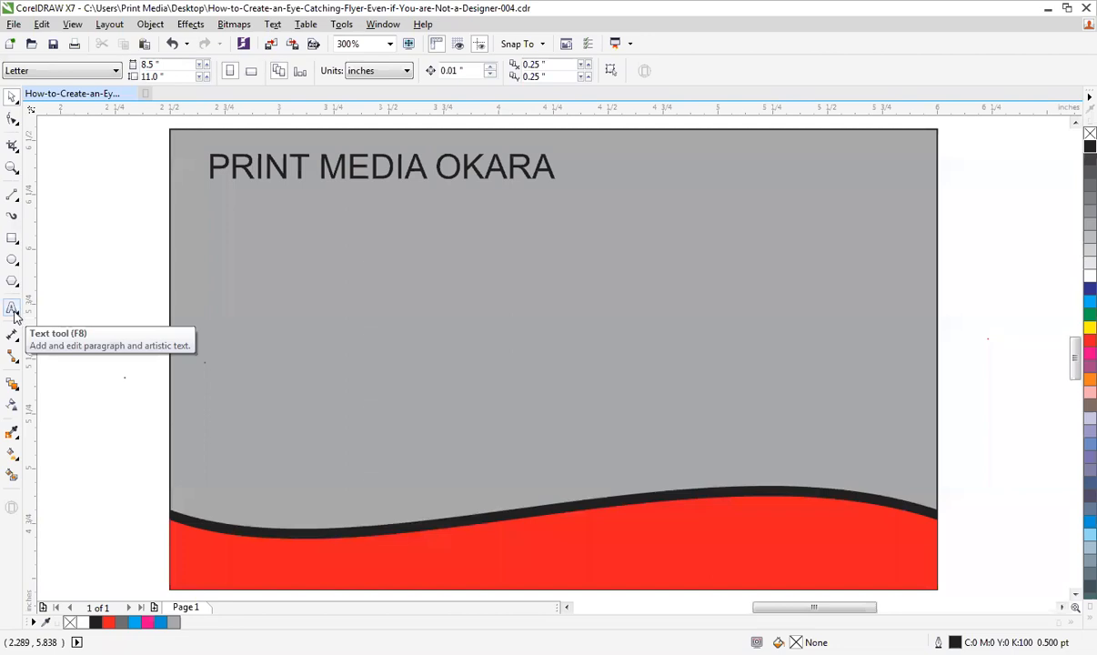
# - Set the "PRINT MEDIA OKARA" heading in Aurora BdCn BT and enlarge it to about 26.9 pt
pyautogui.click(14, 309)
pyautogui.click(132, 218)
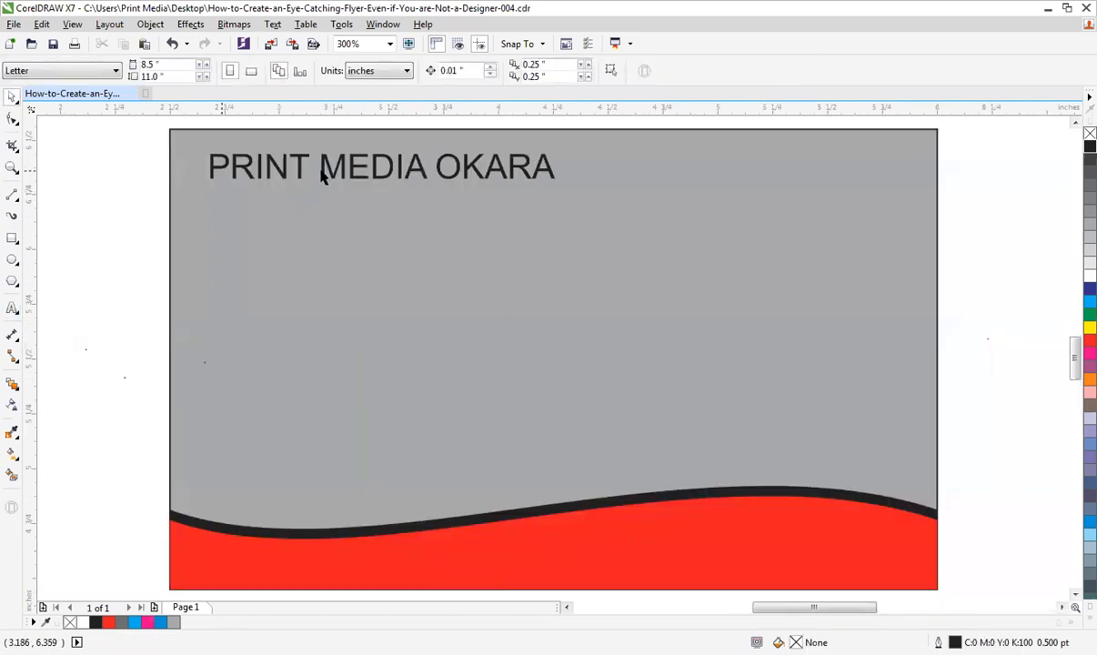
pyautogui.click(323, 176)
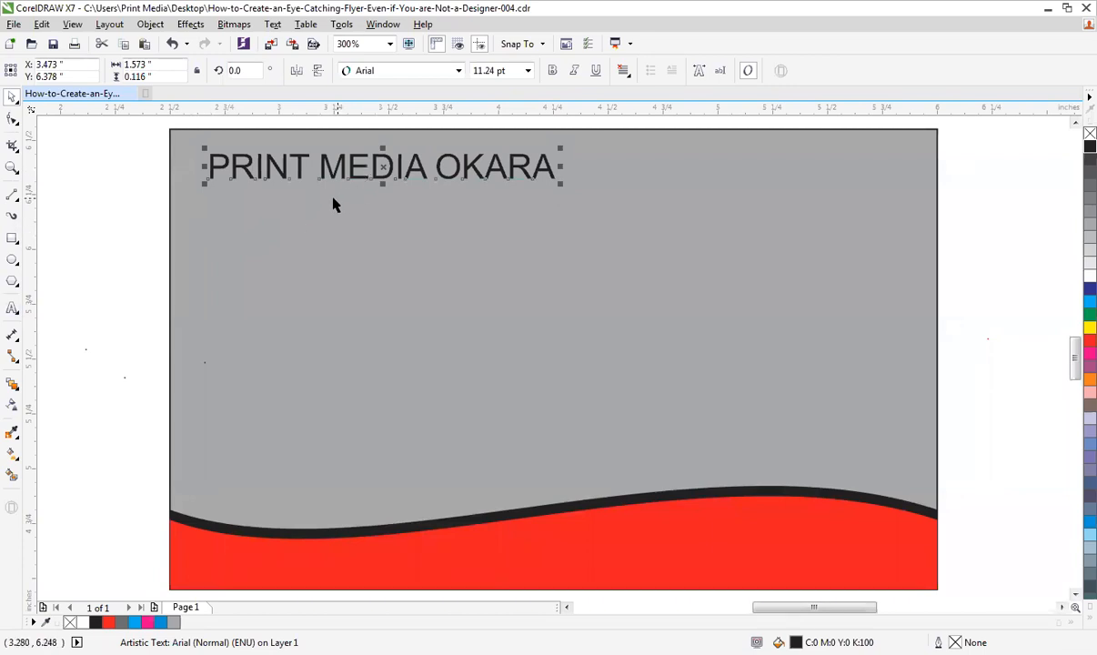
pyautogui.click(369, 75)
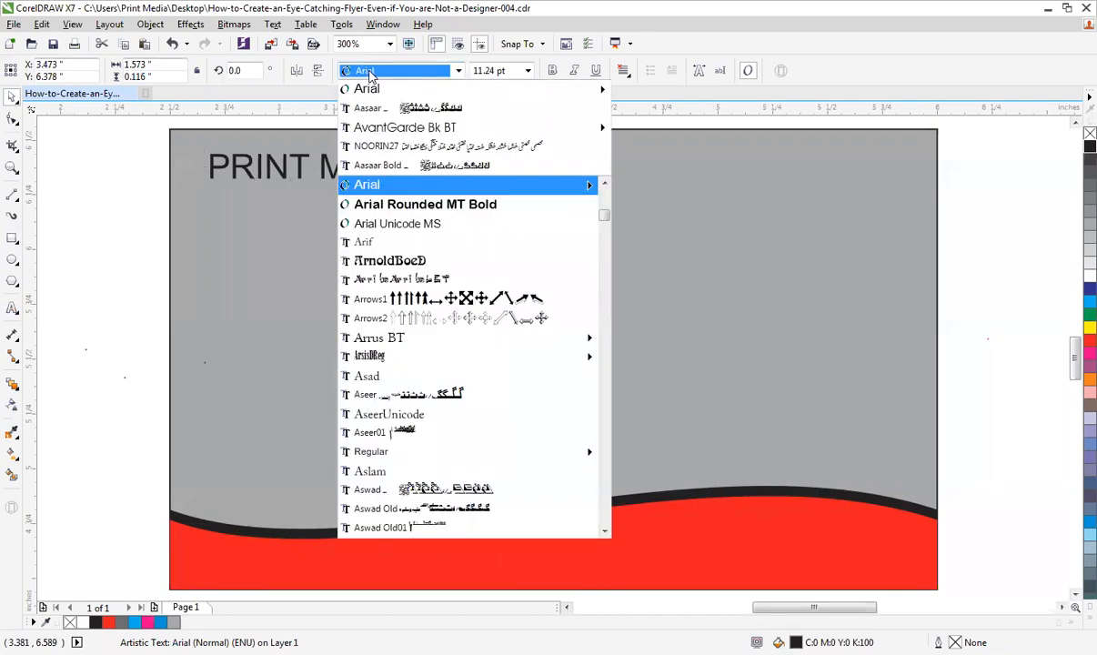
pyautogui.click(402, 206)
pyautogui.click(400, 70)
pyautogui.scroll(-1, 374, 505)
pyautogui.moveTo(391, 528)
pyautogui.click(636, 523)
pyautogui.moveTo(447, 184); pyautogui.dragTo(739, 343)
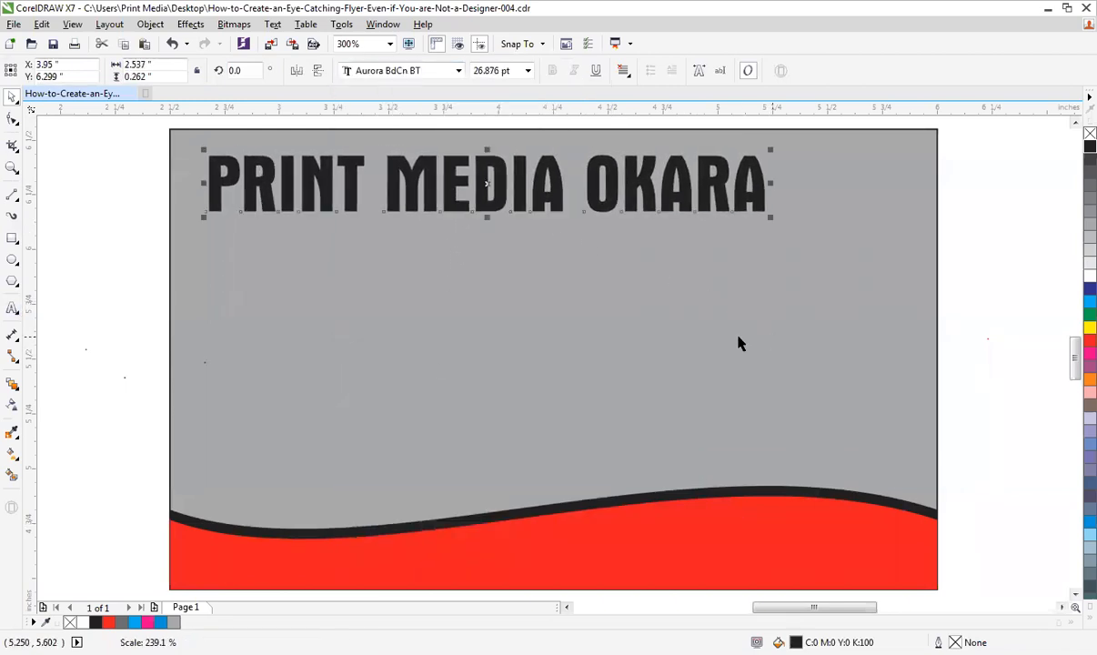
pyautogui.click(1007, 293)
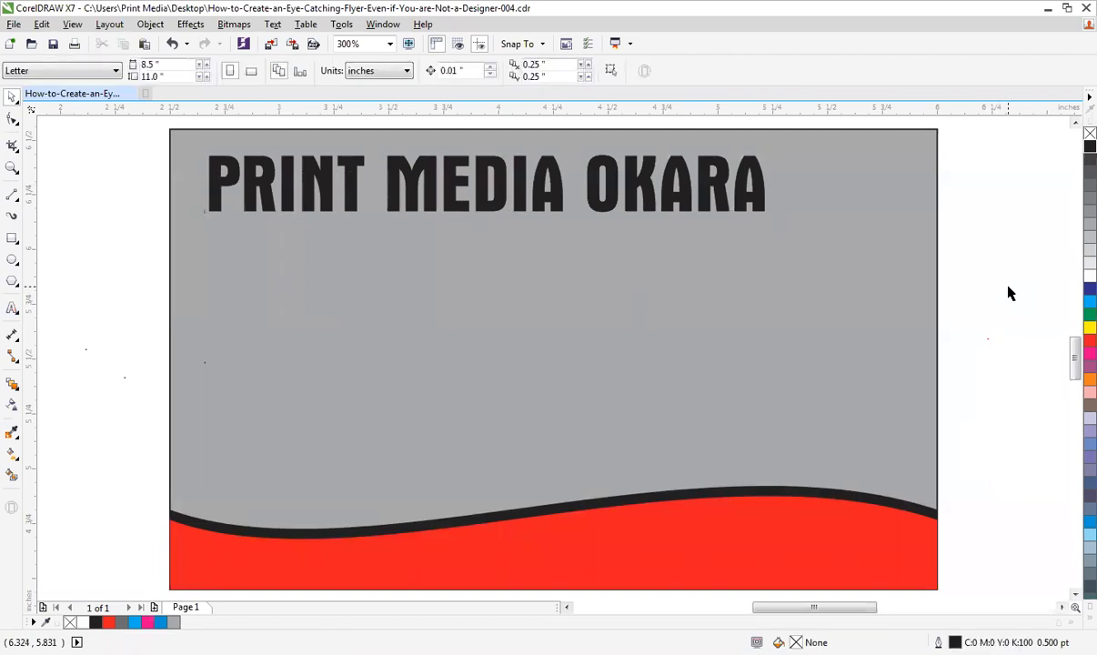